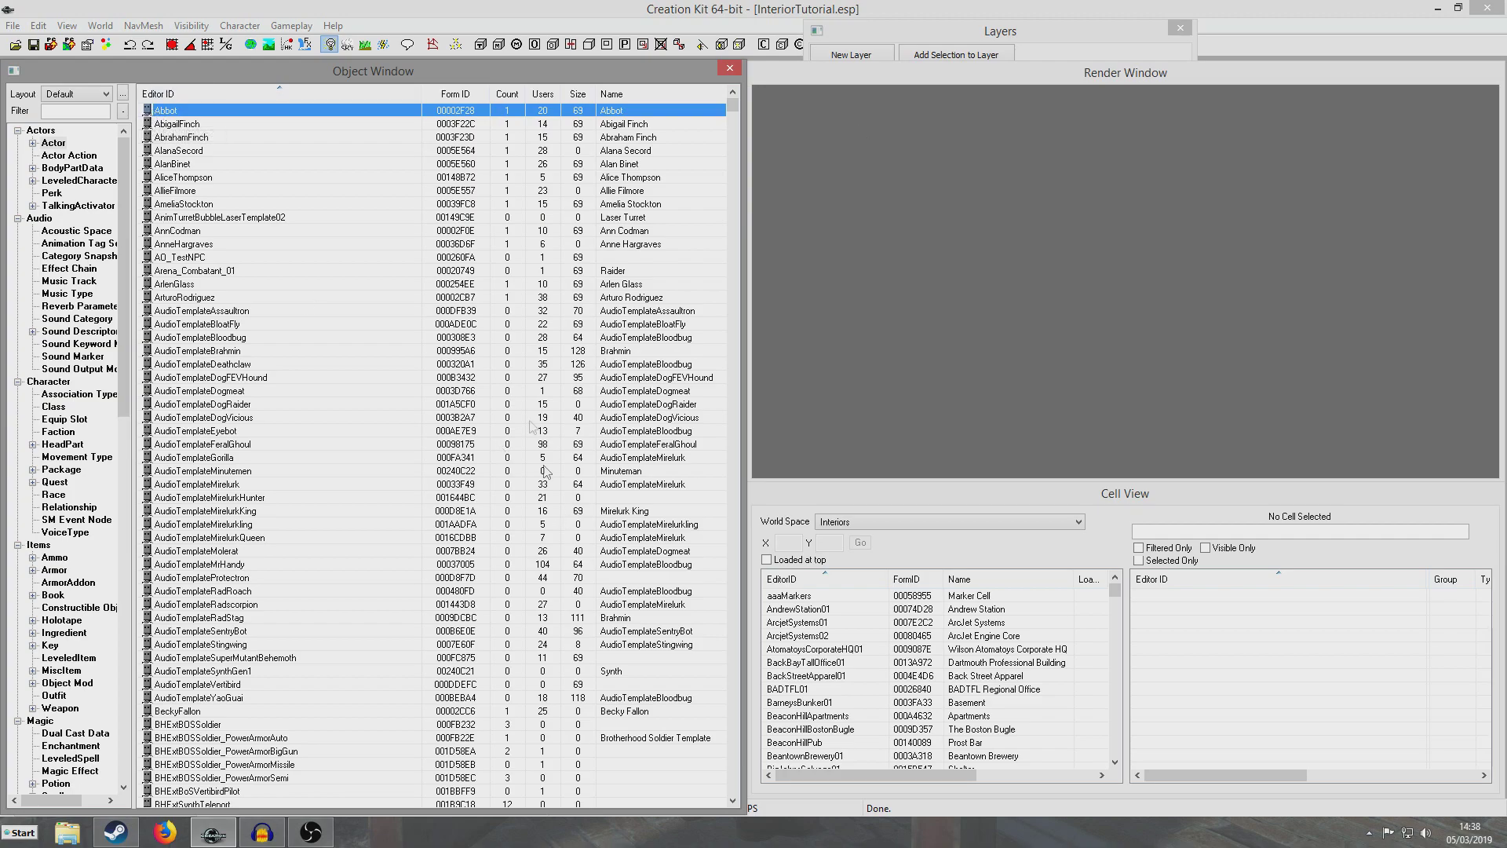
- Filter the Object Window by 'radt' within the Quest category
click(62, 110)
text(radt)
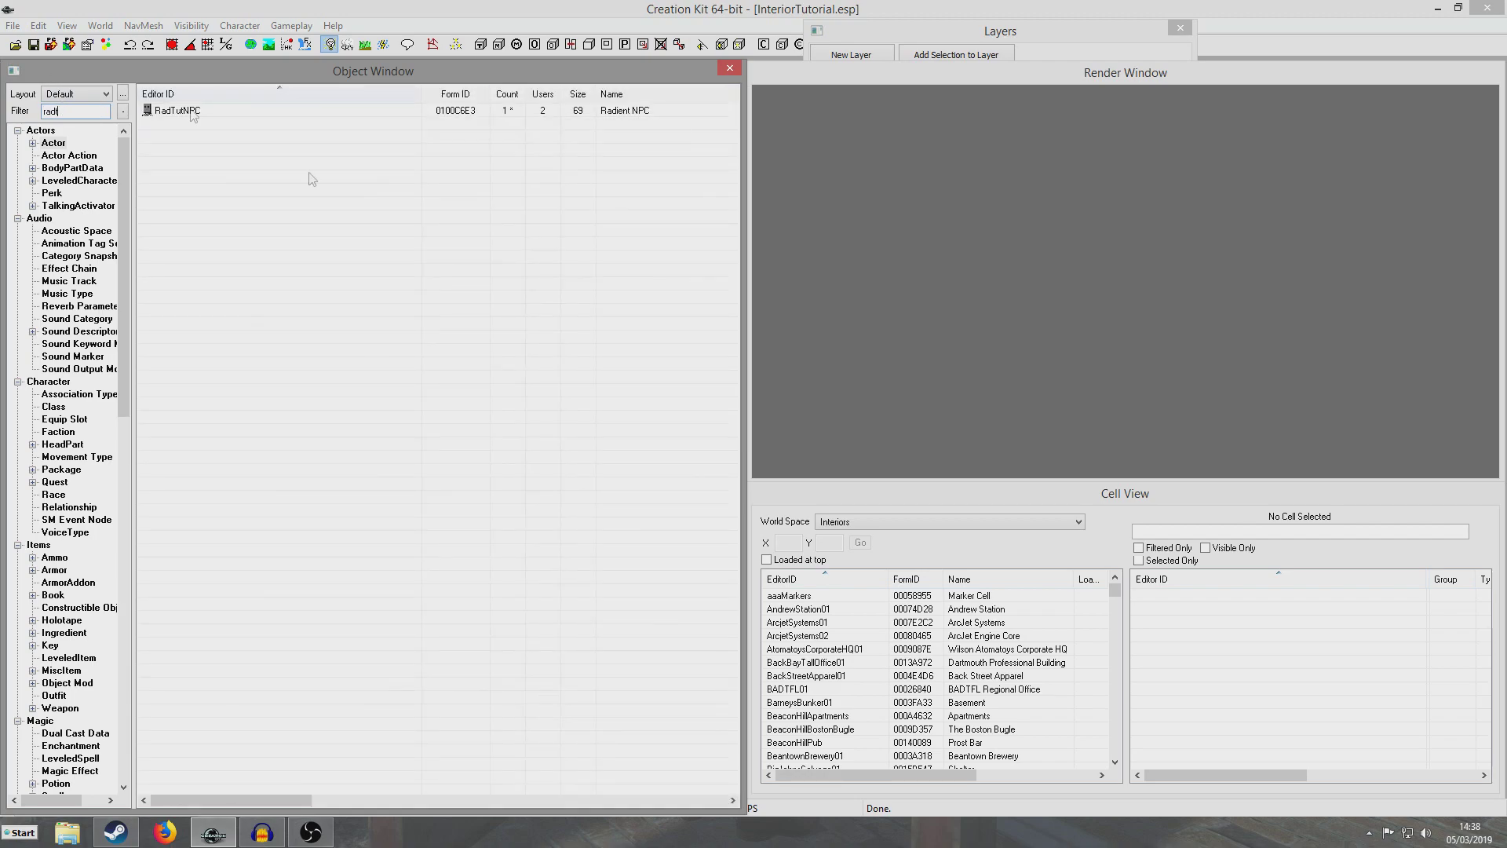
click(58, 144)
key(q)
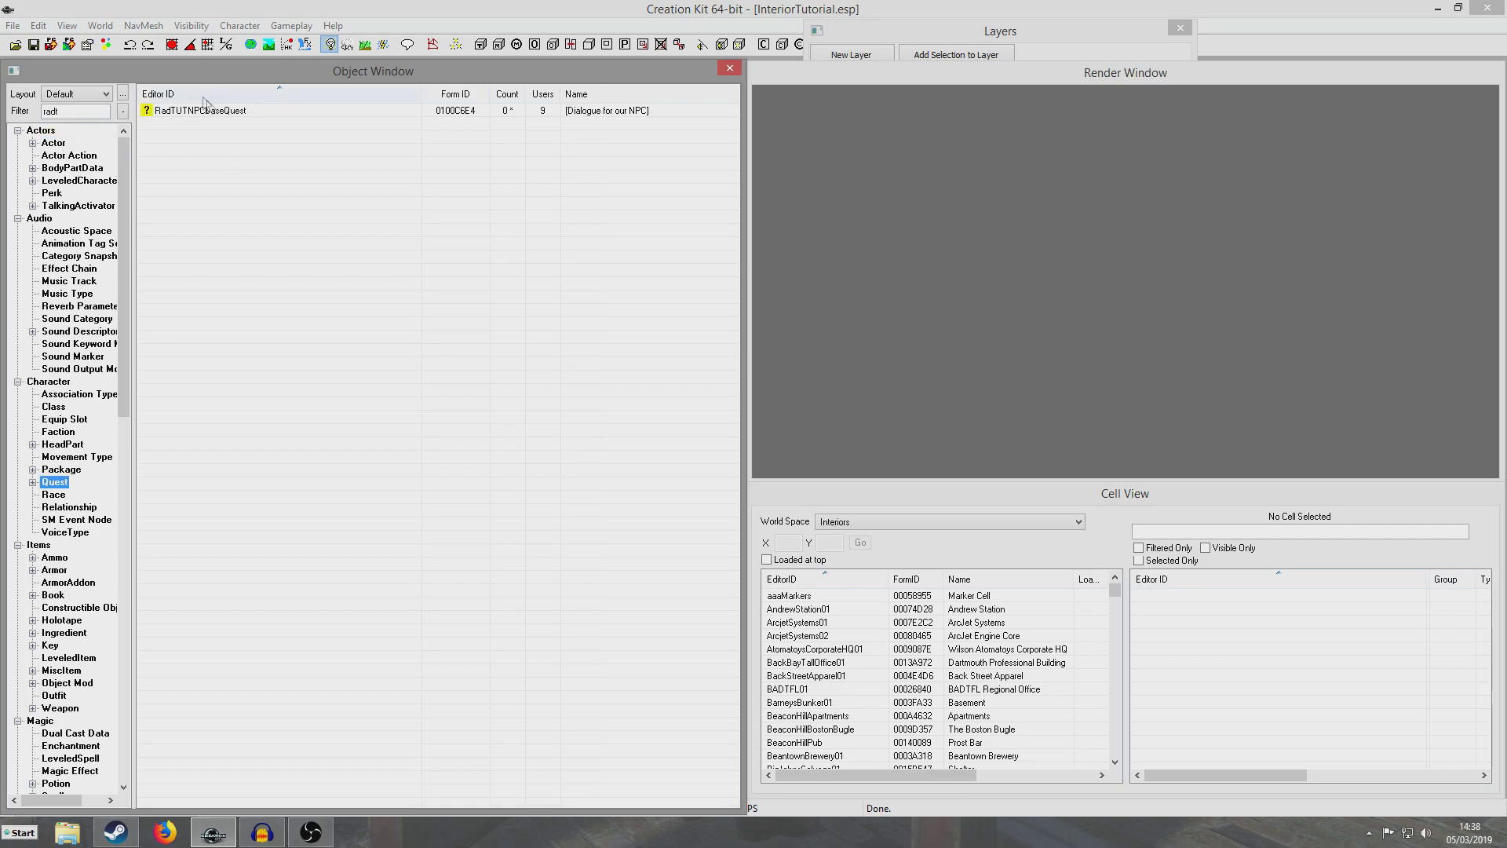
- Review RadTUTNPCBaseQuest's Scenes tab, then close its quest editor
double_click(182, 112)
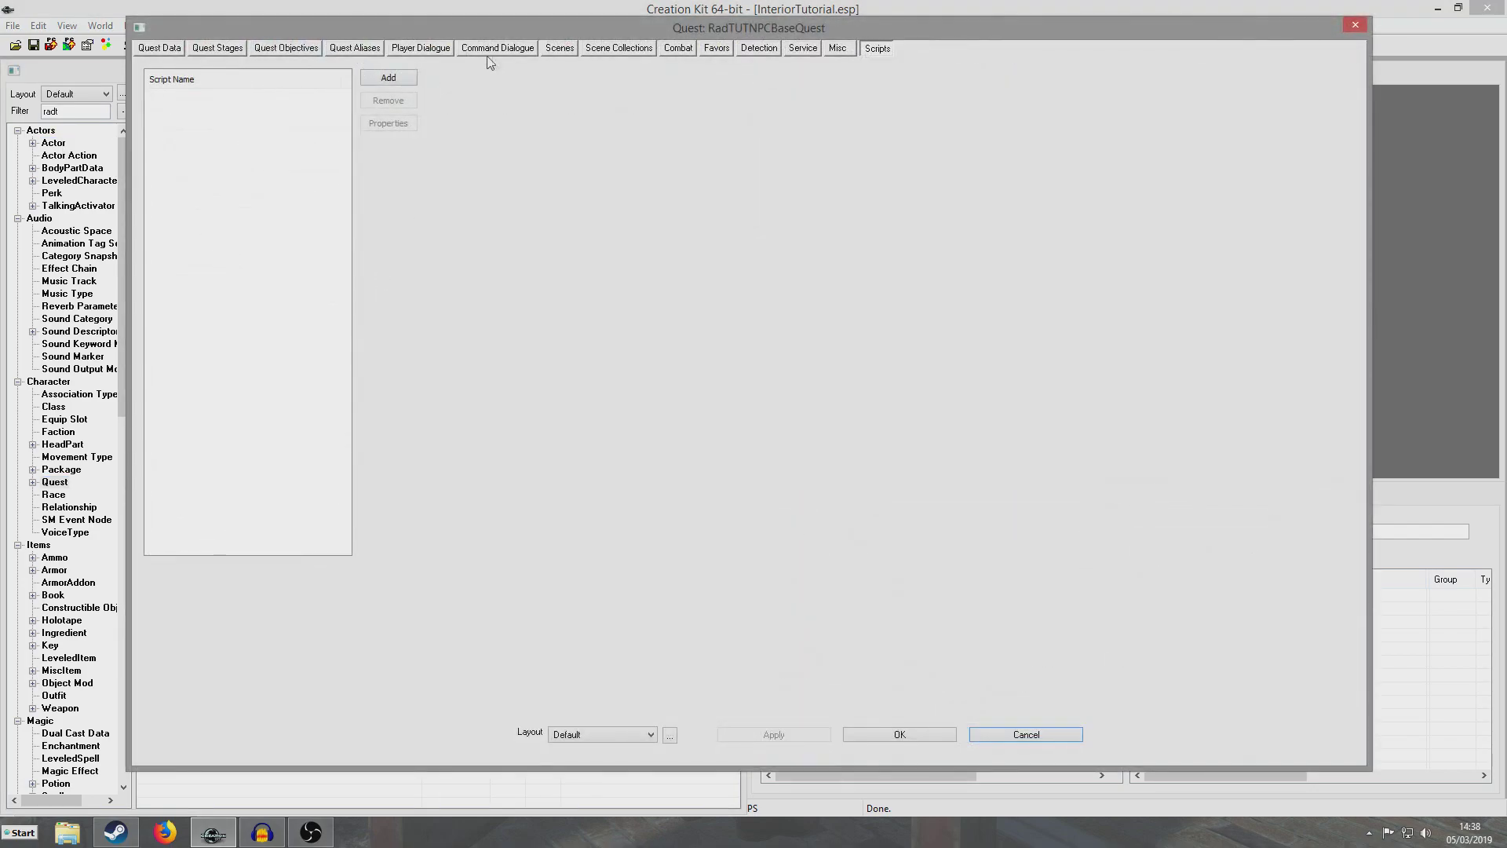
click(553, 50)
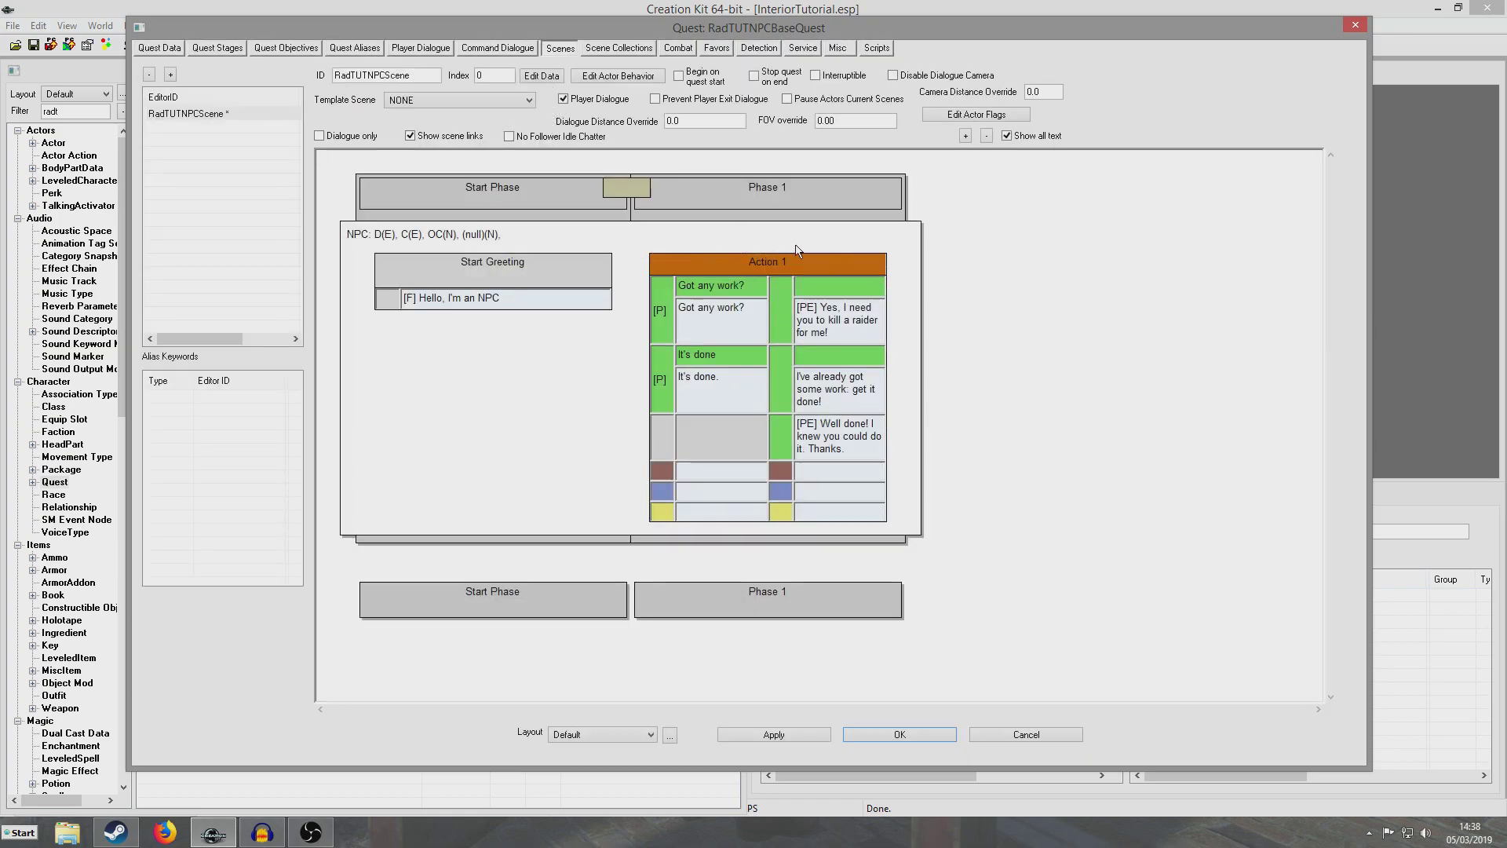
click(919, 734)
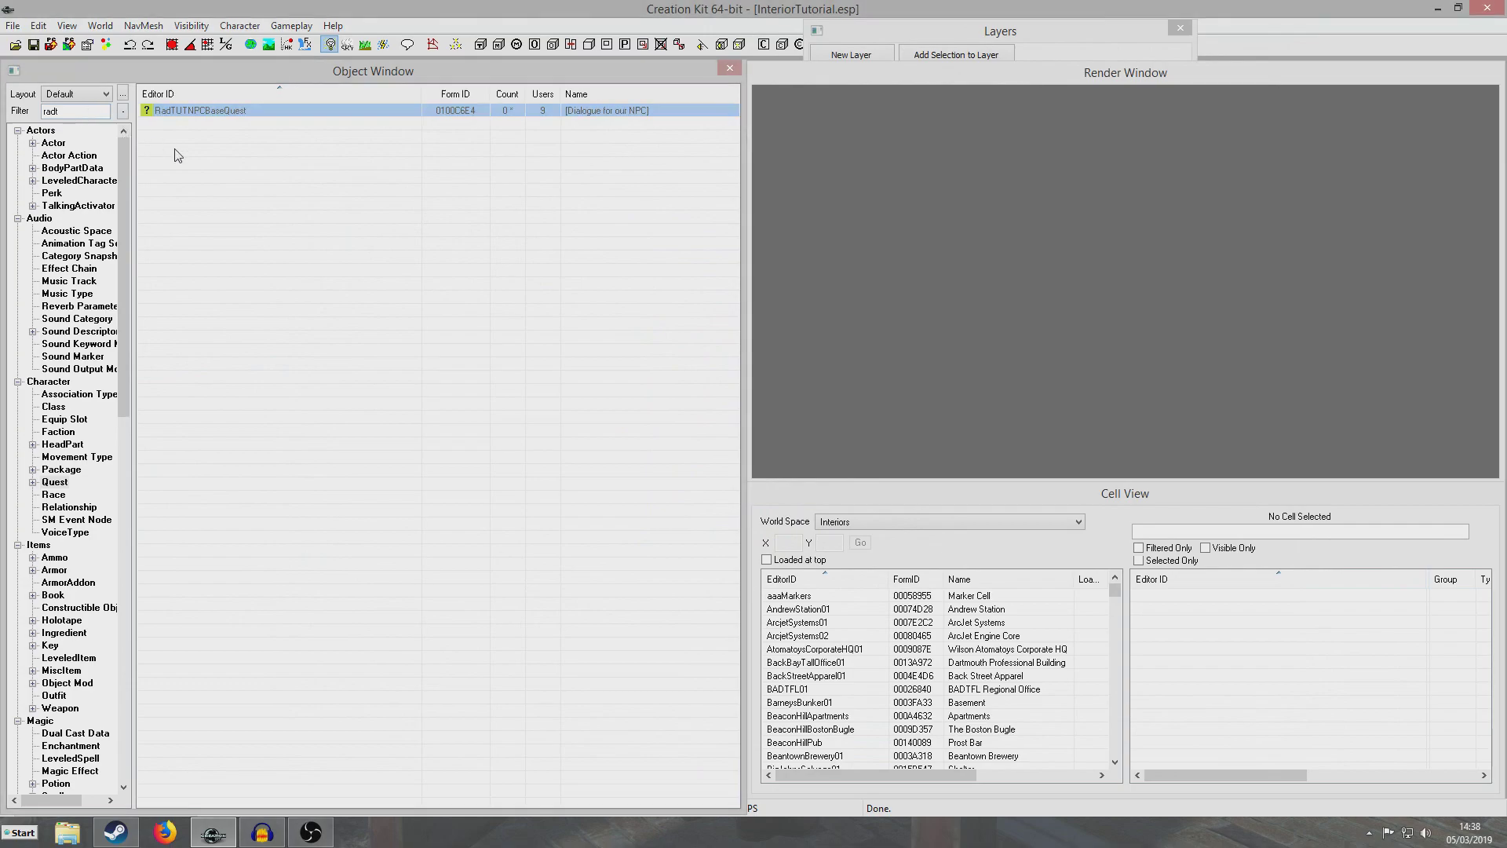
right_click(175, 150)
- Create quest RadTutQuest02 with priority 45, Start Game Enabled and Run Once unticked
click(229, 162)
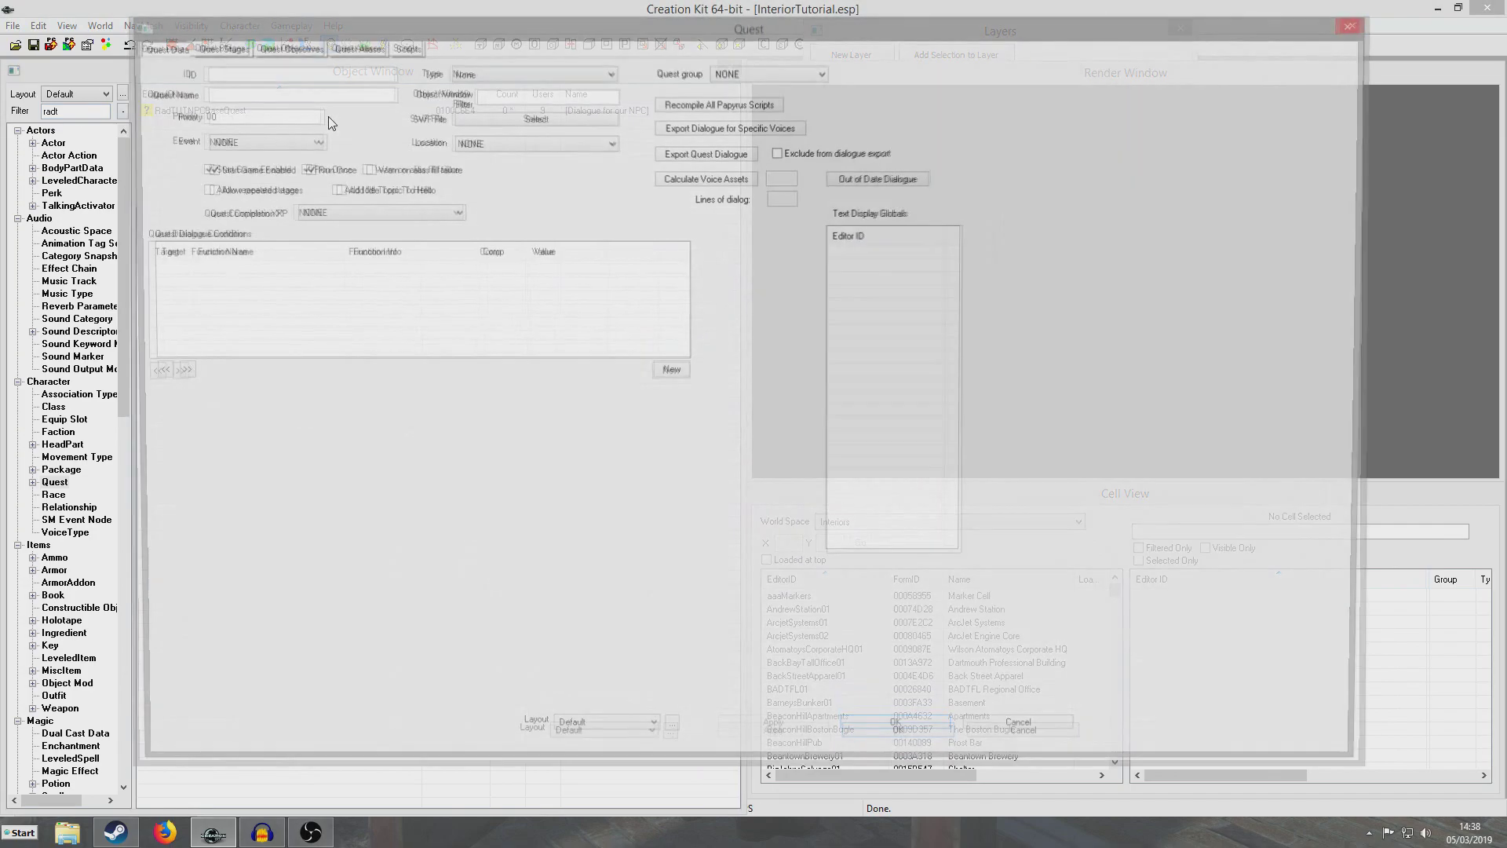
text(RadT)
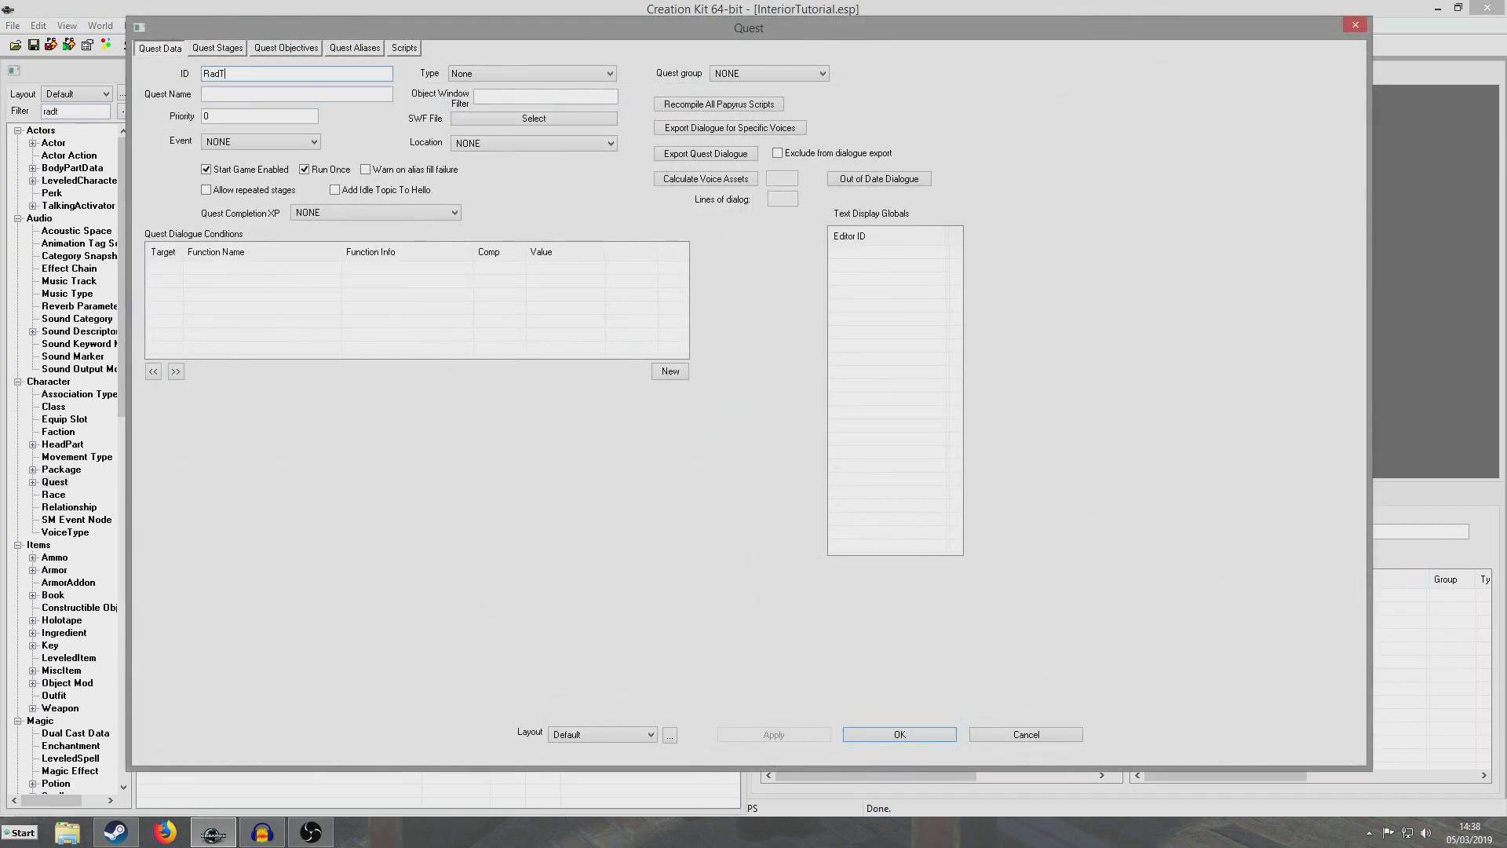
text(utQuest02)
double_click(230, 121)
text(45)
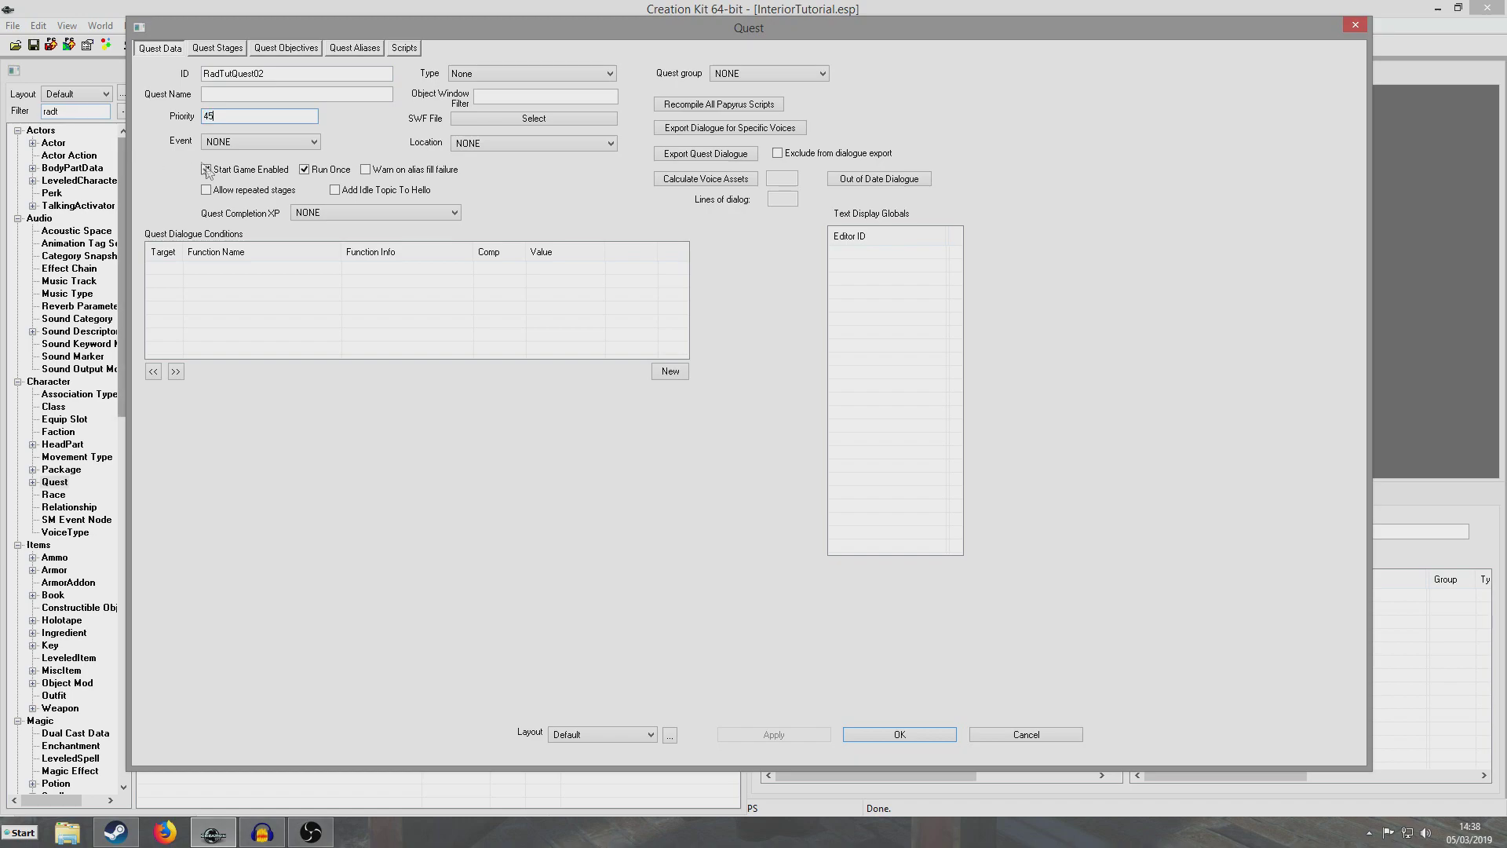
click(207, 170)
click(318, 169)
click(918, 741)
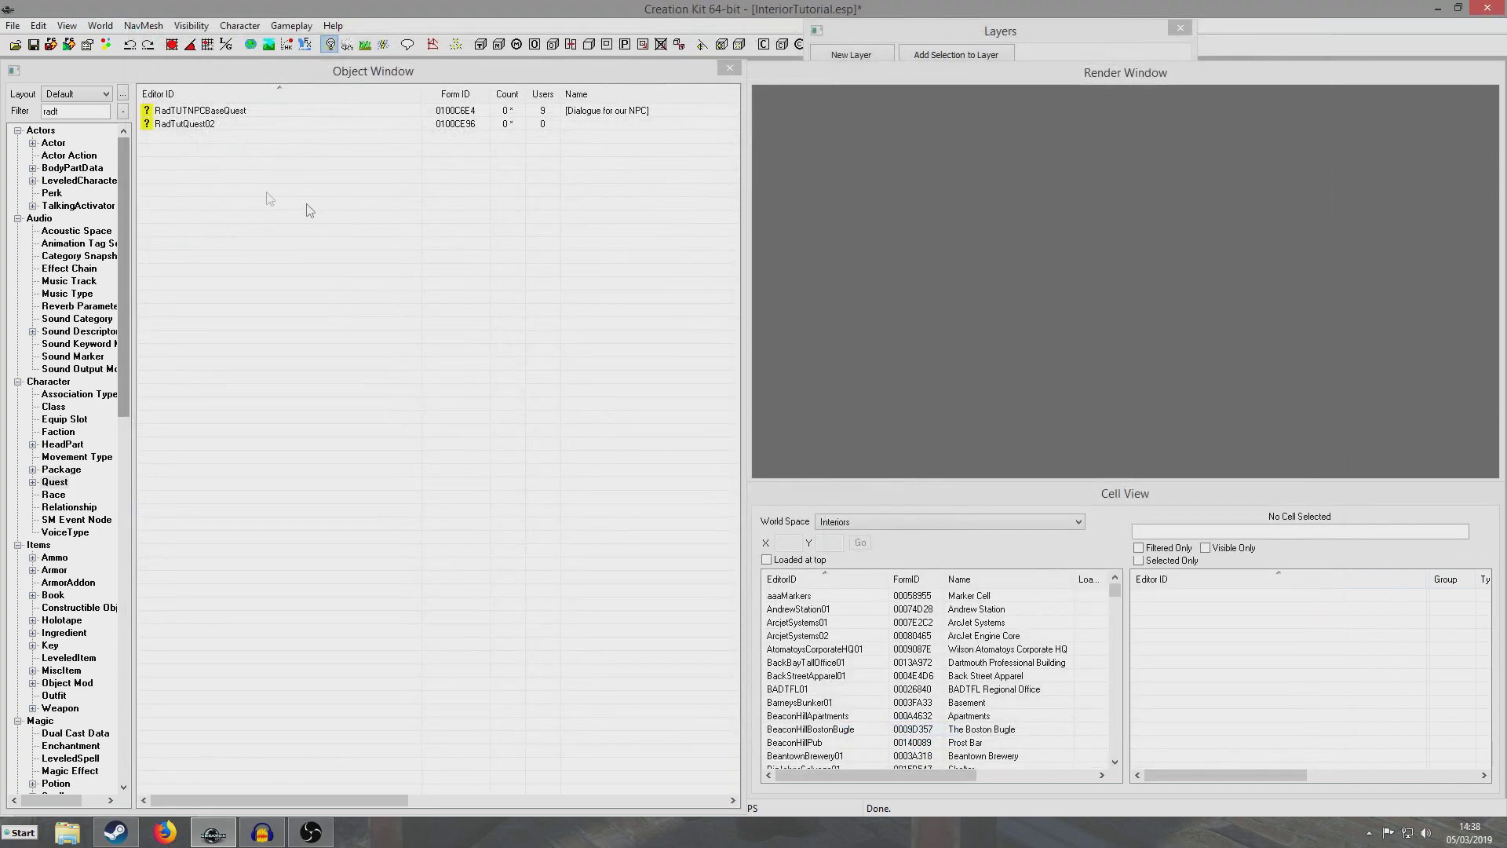
- Save the plugin and open RadTutQuest02's Quest Aliases
click(33, 45)
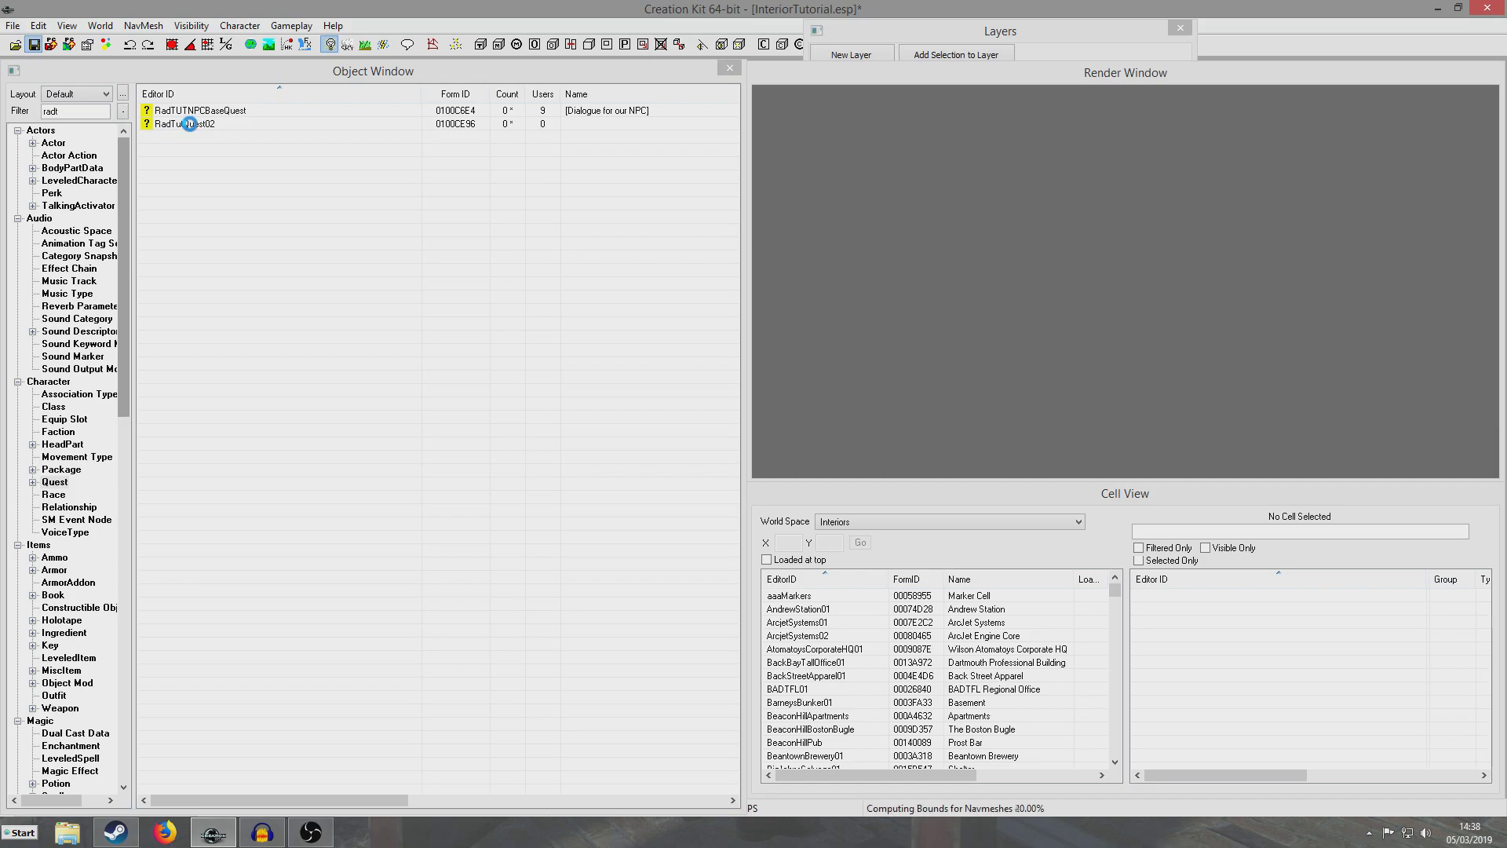
double_click(192, 126)
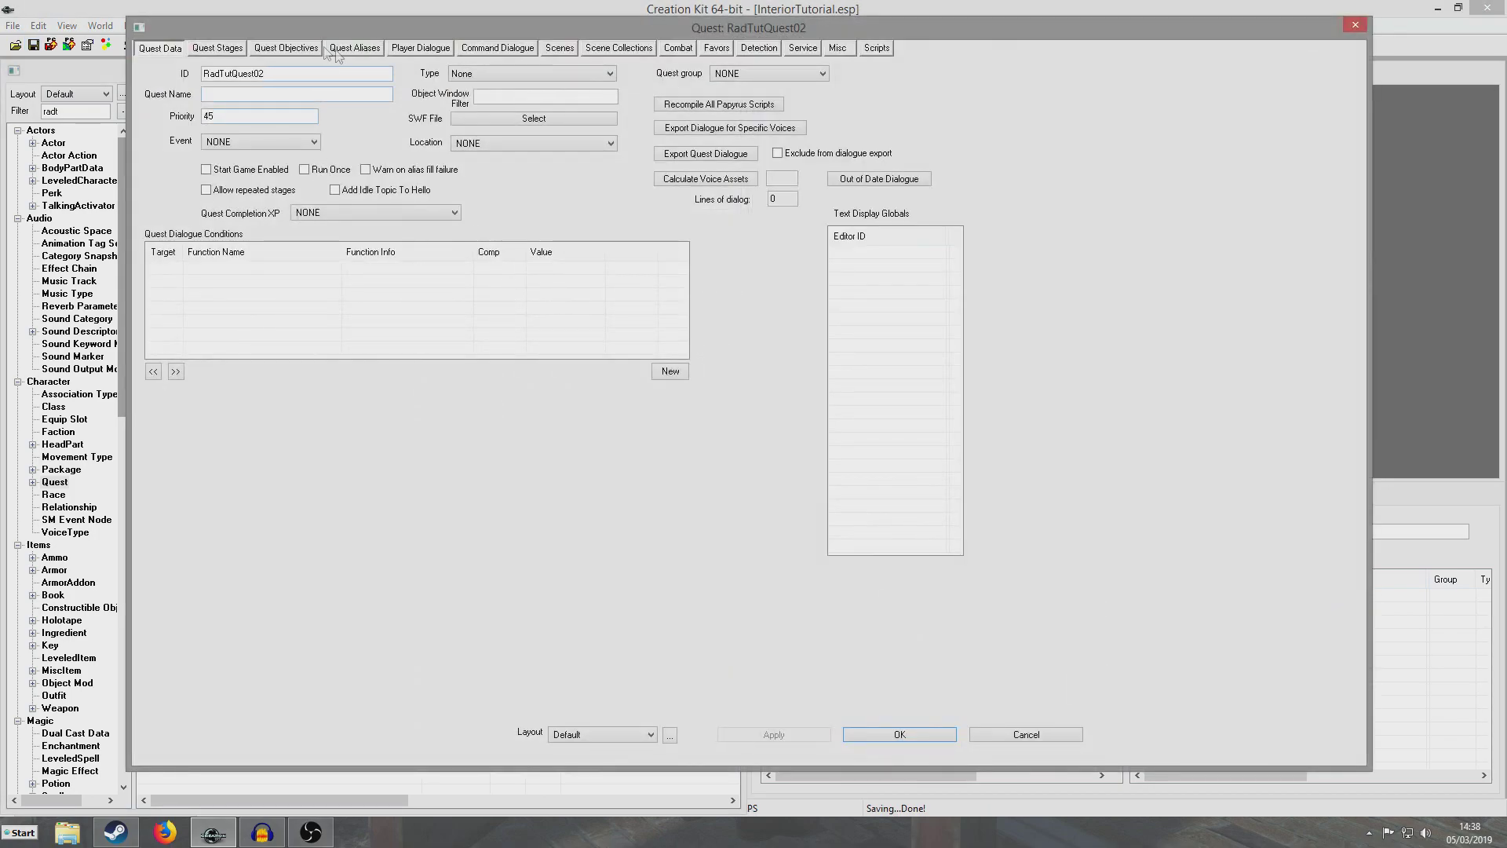
click(354, 49)
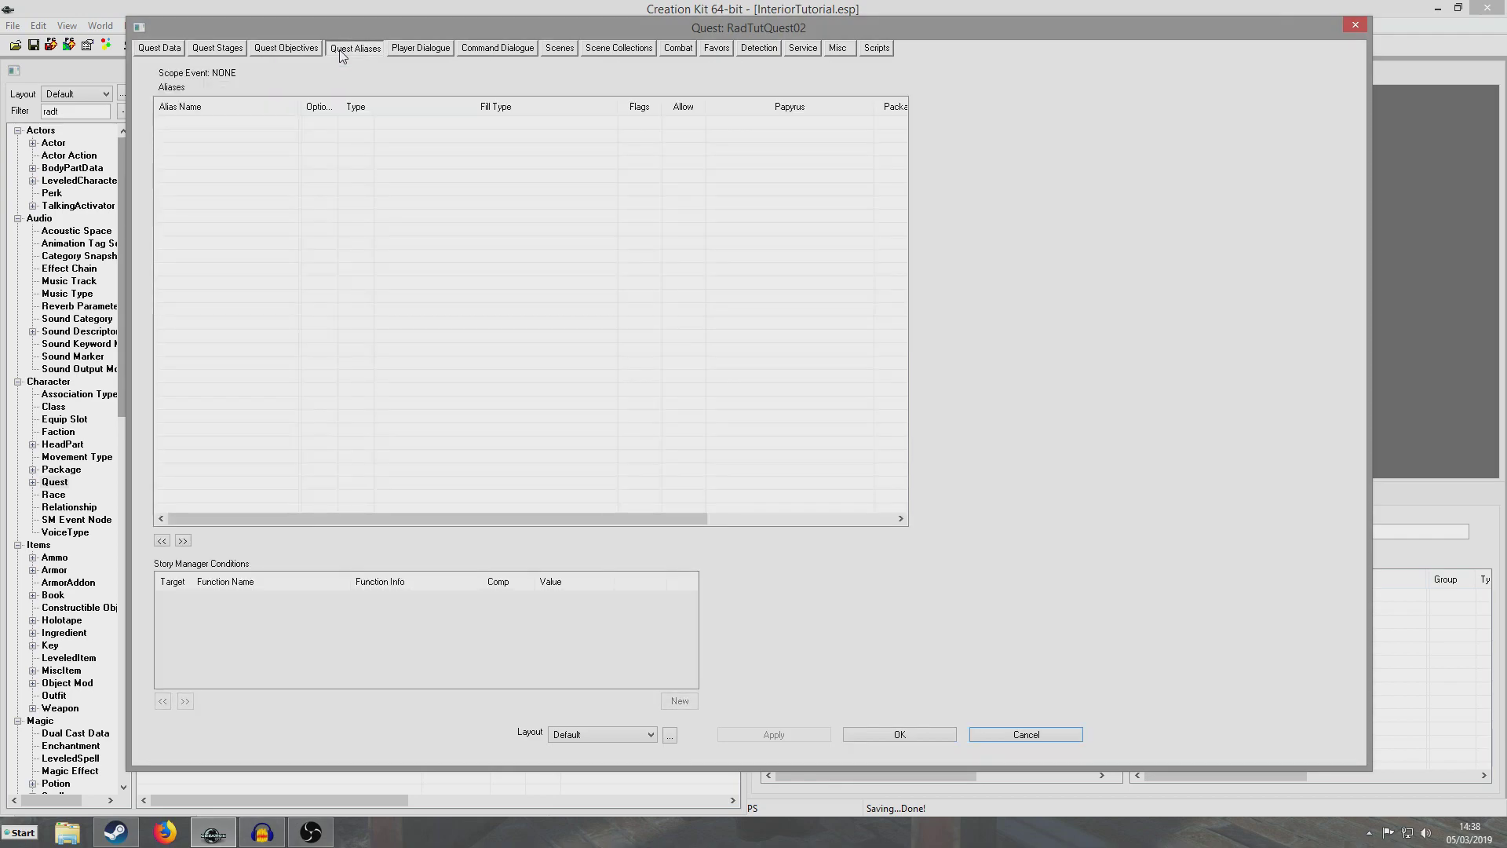
- Add a new location alias named ObjectLocation with Stores Text enabled
right_click(217, 141)
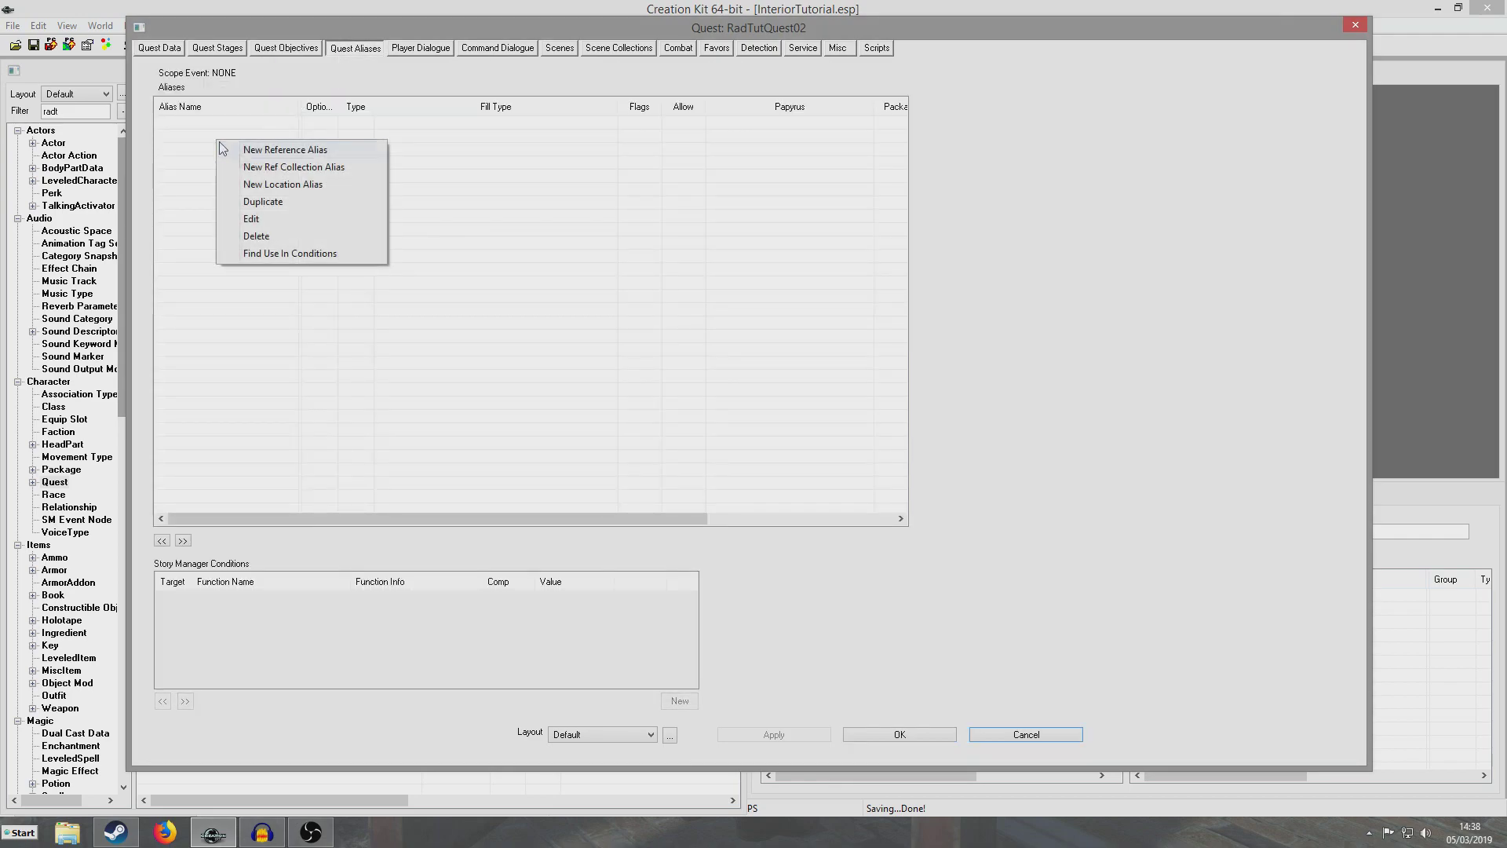
click(292, 186)
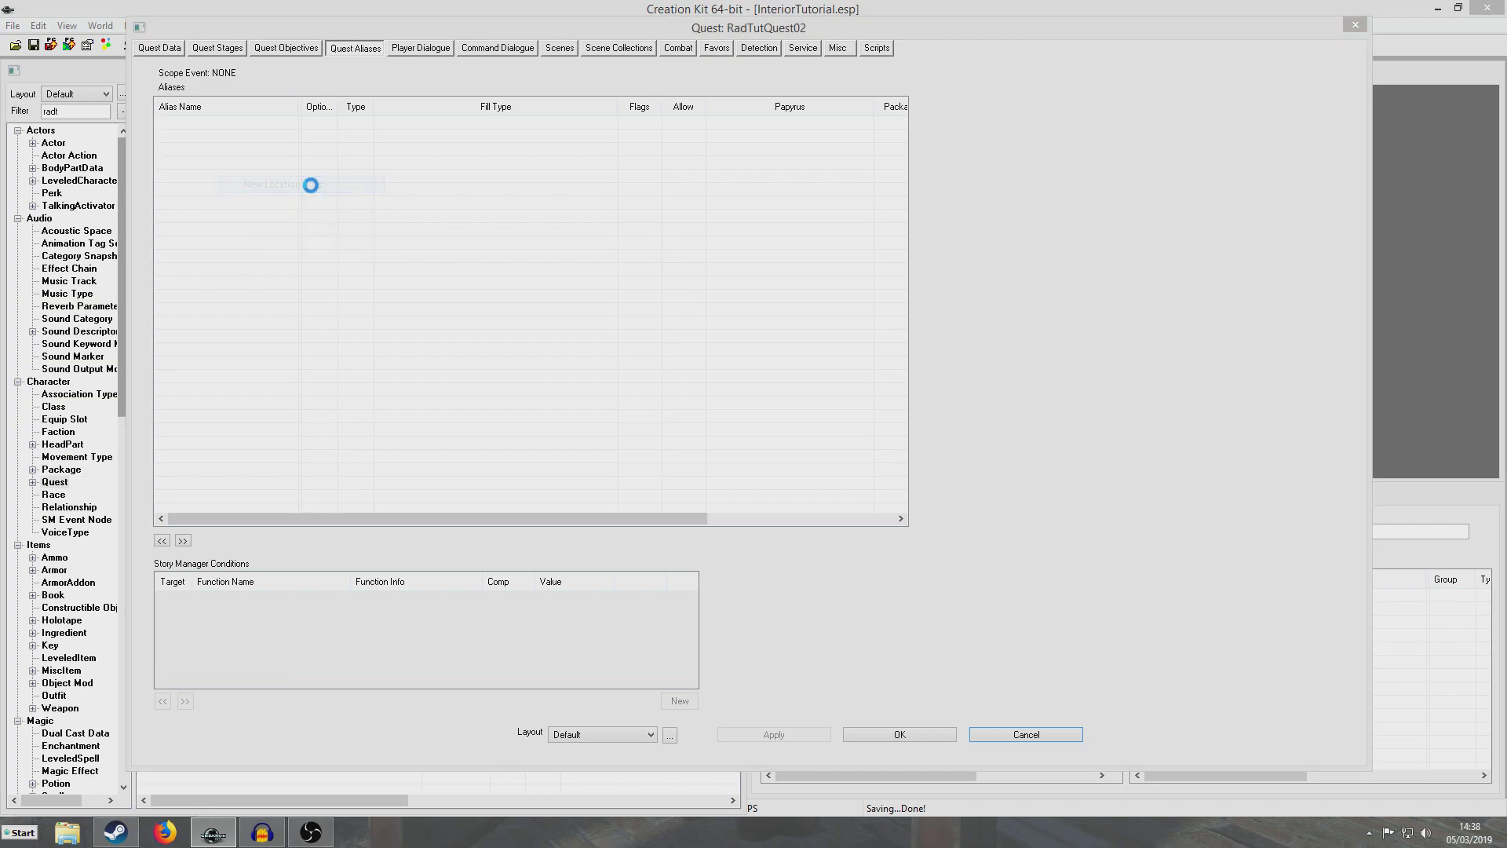
drag(636, 222, 653, 125)
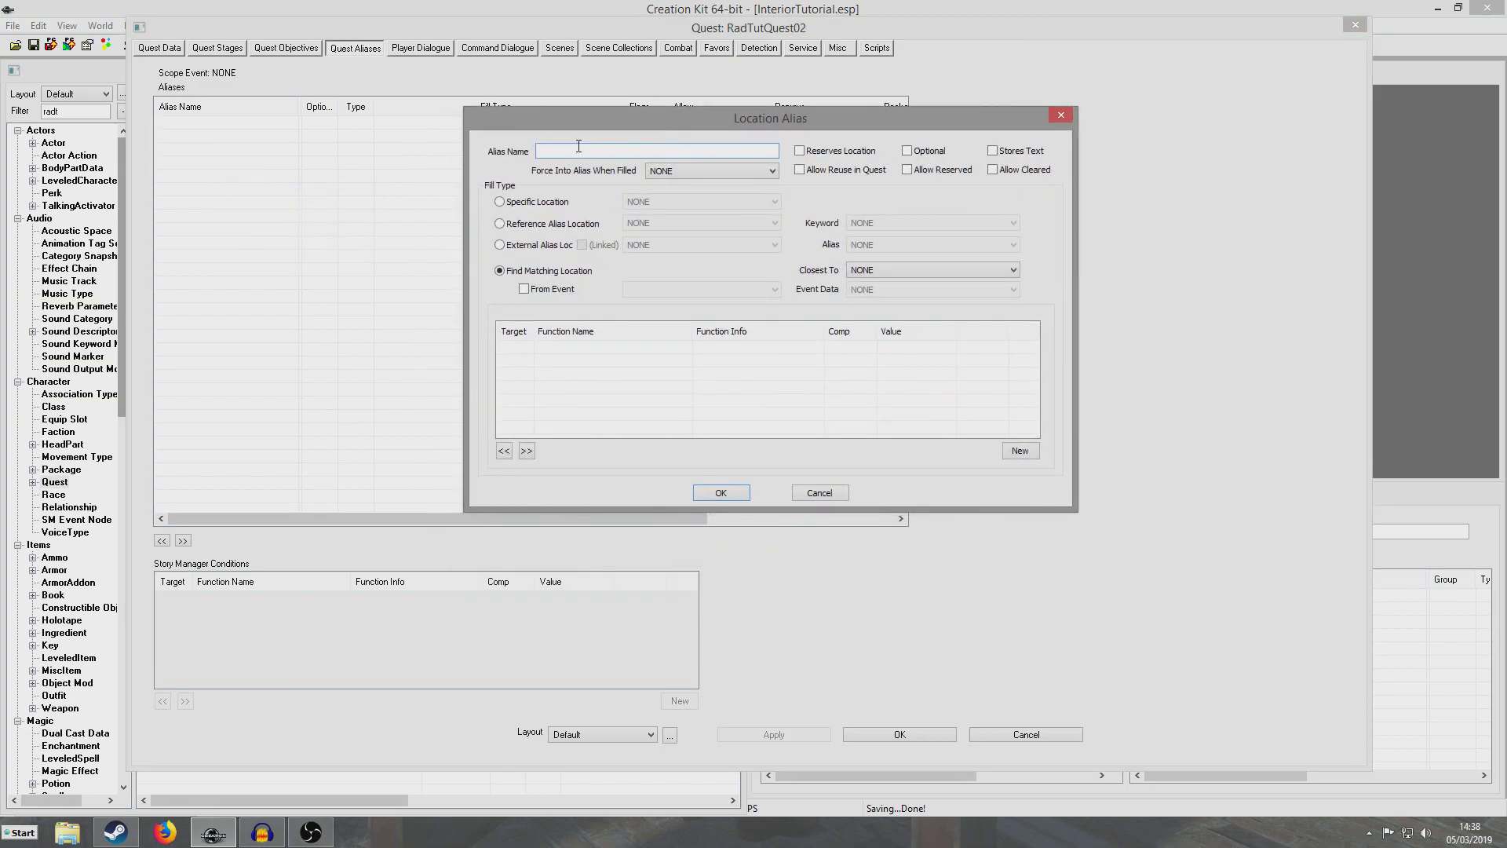
text(ObjectLocation)
click(993, 151)
- Inspect FederalRationStockpileLocation's keywords, LocEncRaiders and LocSetMilitary
click(73, 168)
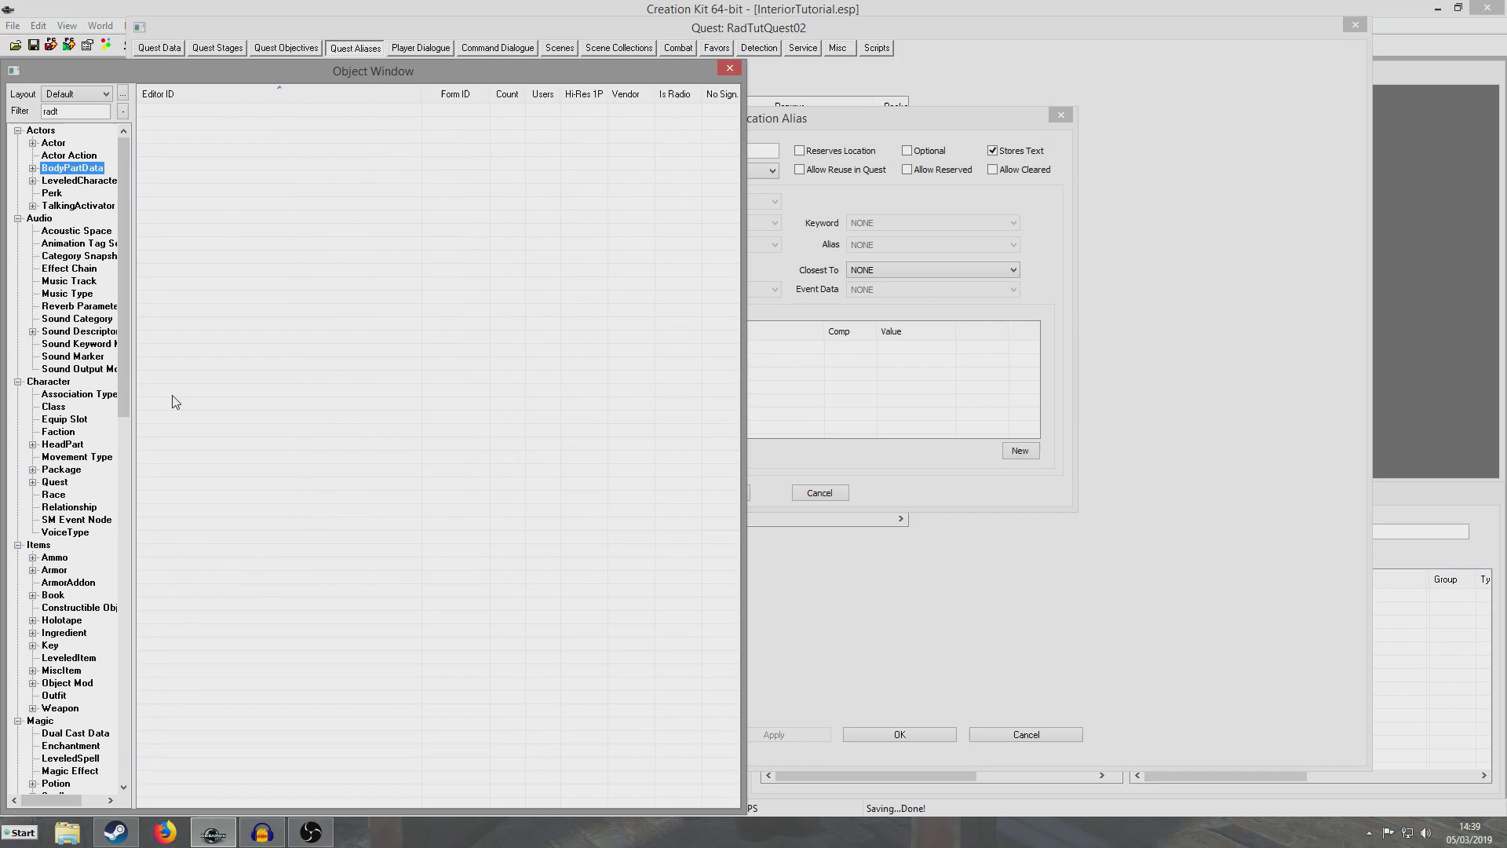
text(loc)
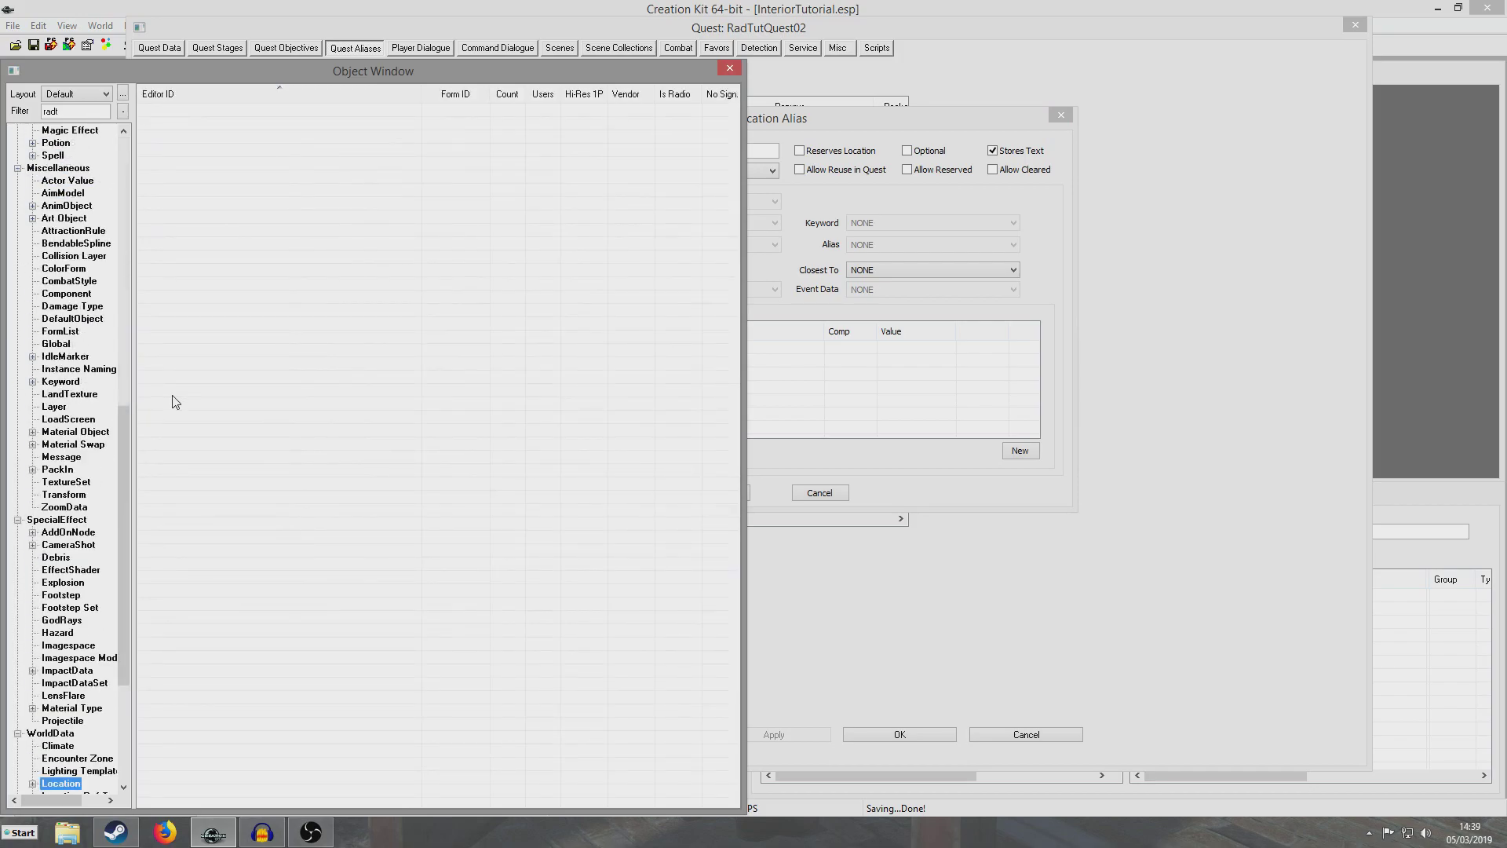
double_click(67, 111)
text(feder)
double_click(227, 113)
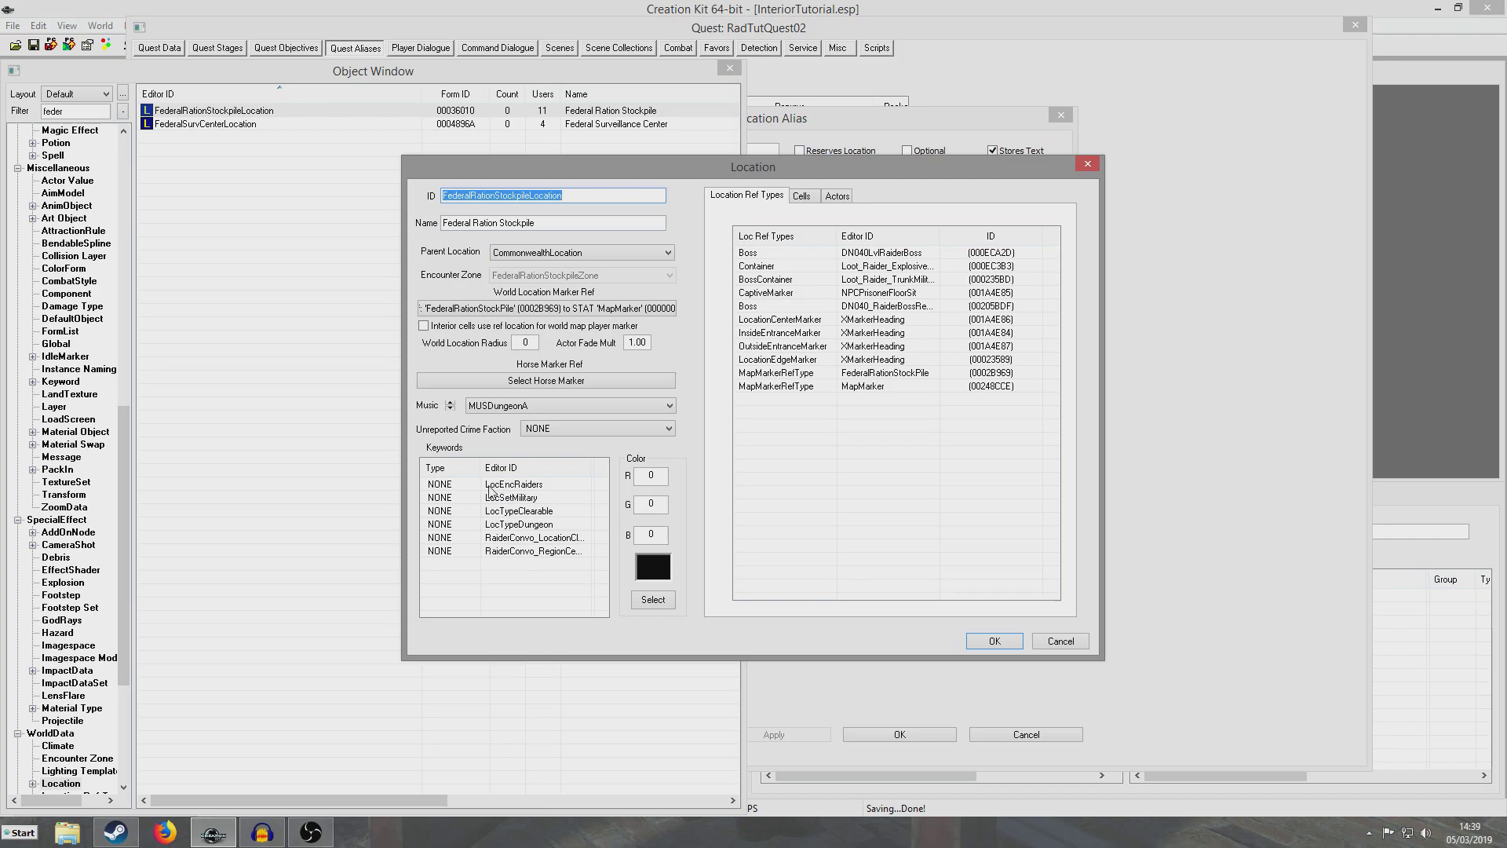
click(491, 485)
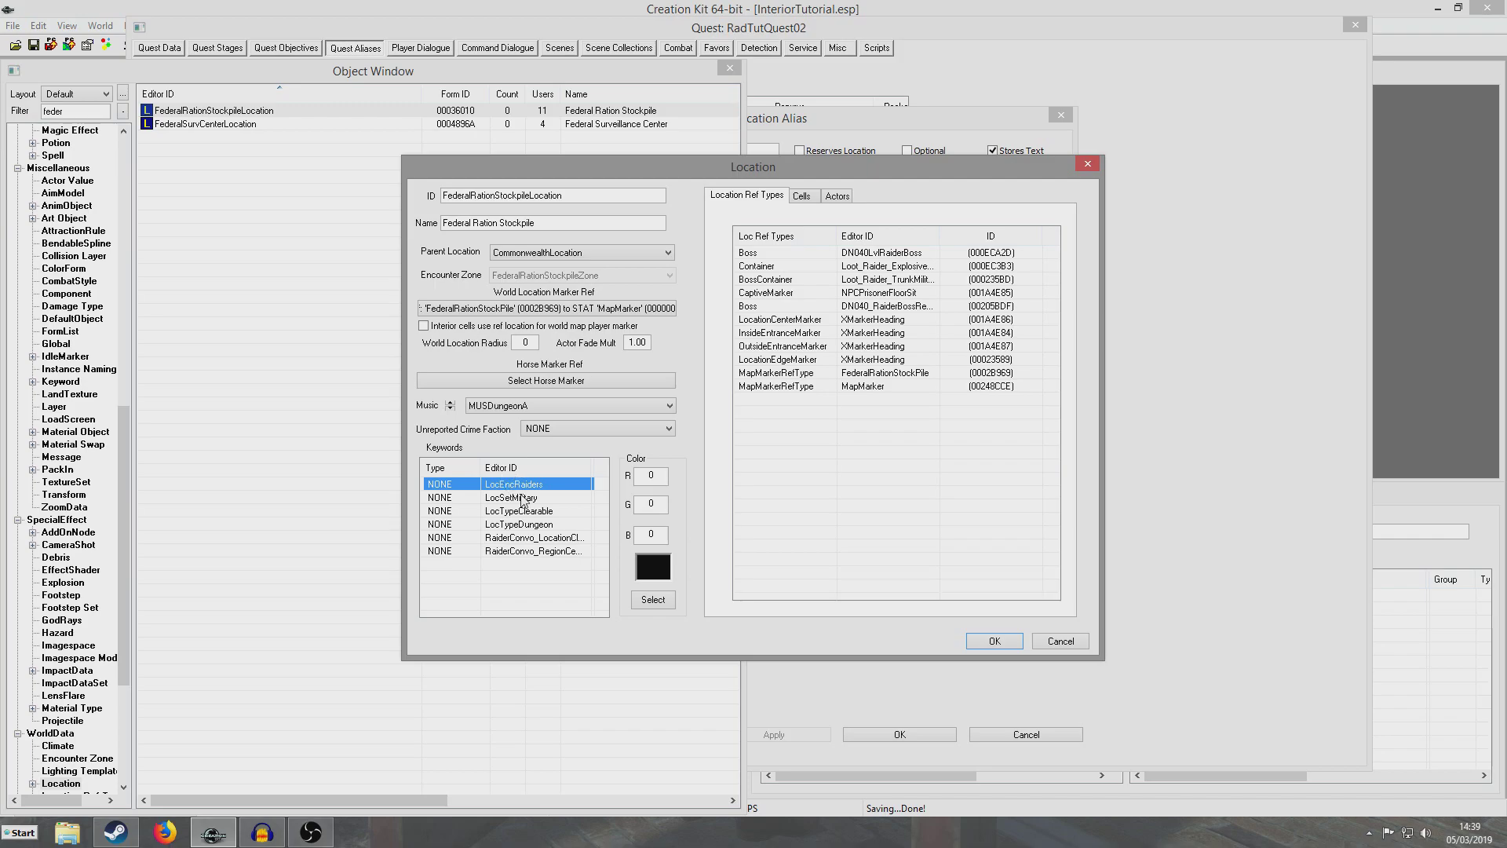
click(516, 500)
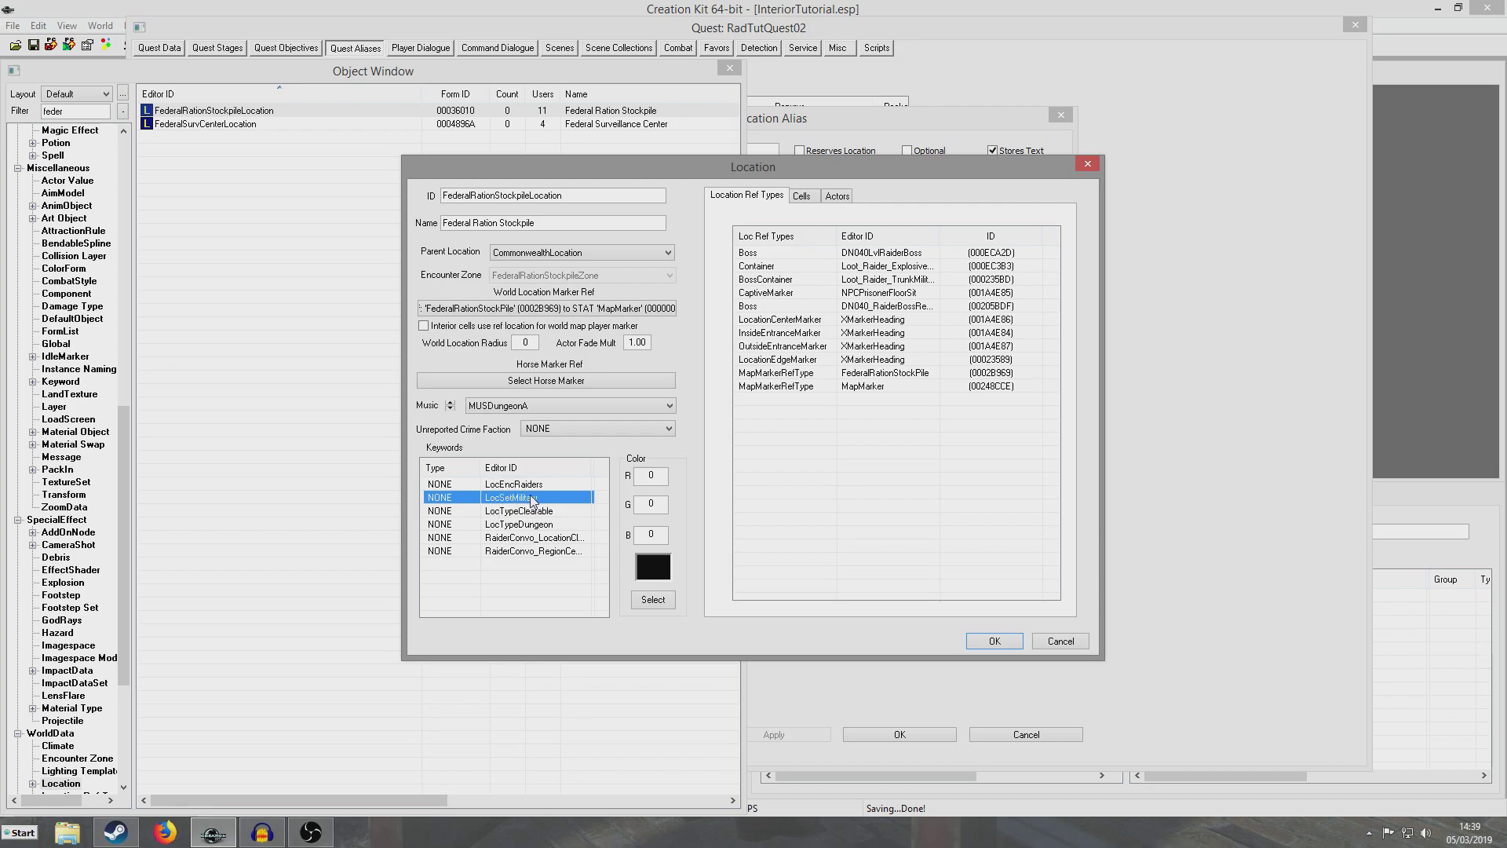
- Filter by 'forth', check FortHagenLocation's LocSetMilitary keyword, and return to the location alias
click(90, 110)
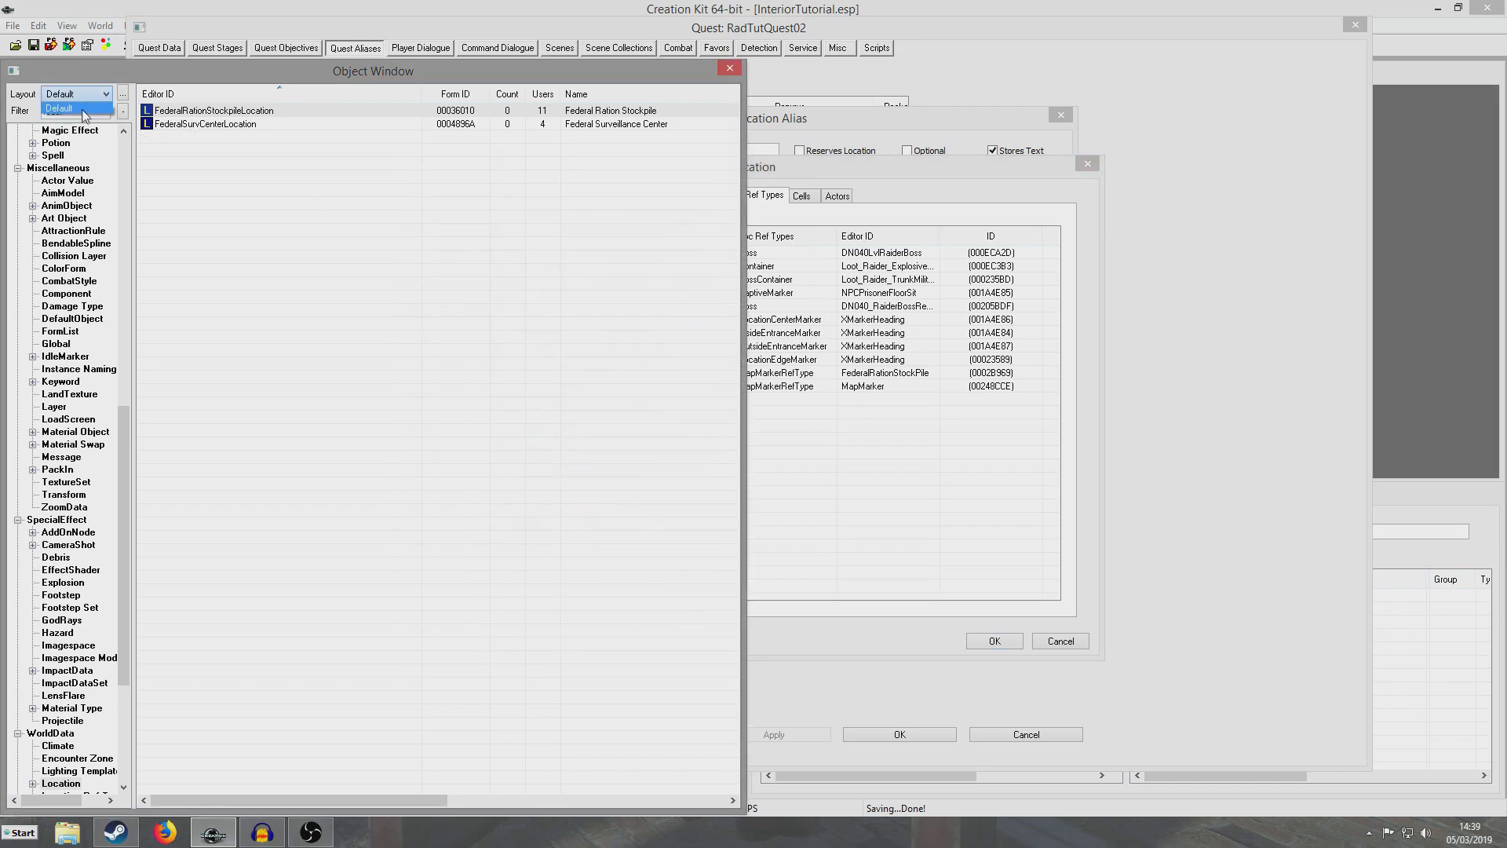
double_click(76, 111)
text(forth)
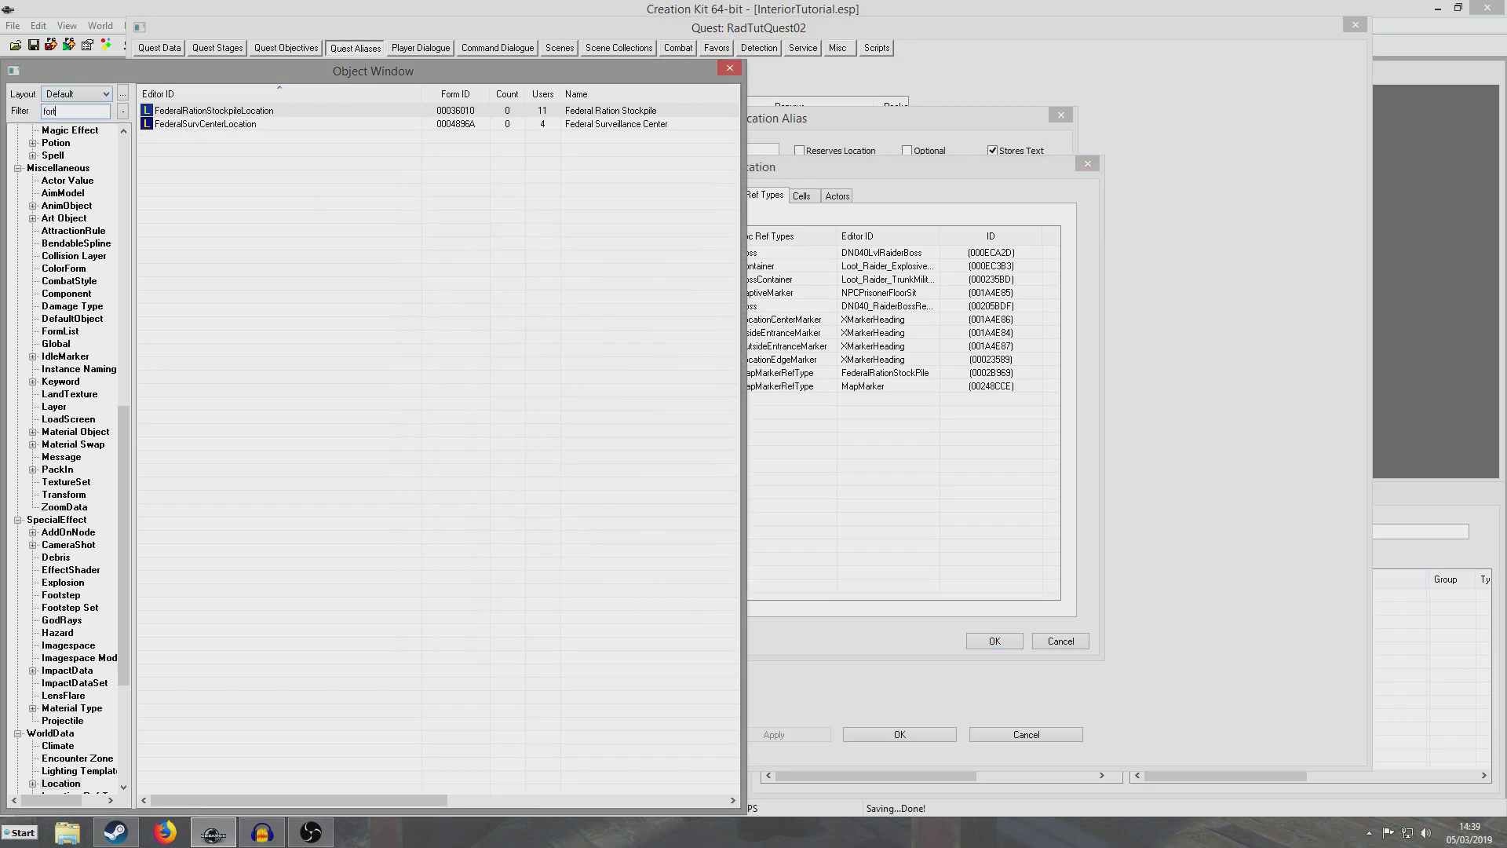
double_click(175, 126)
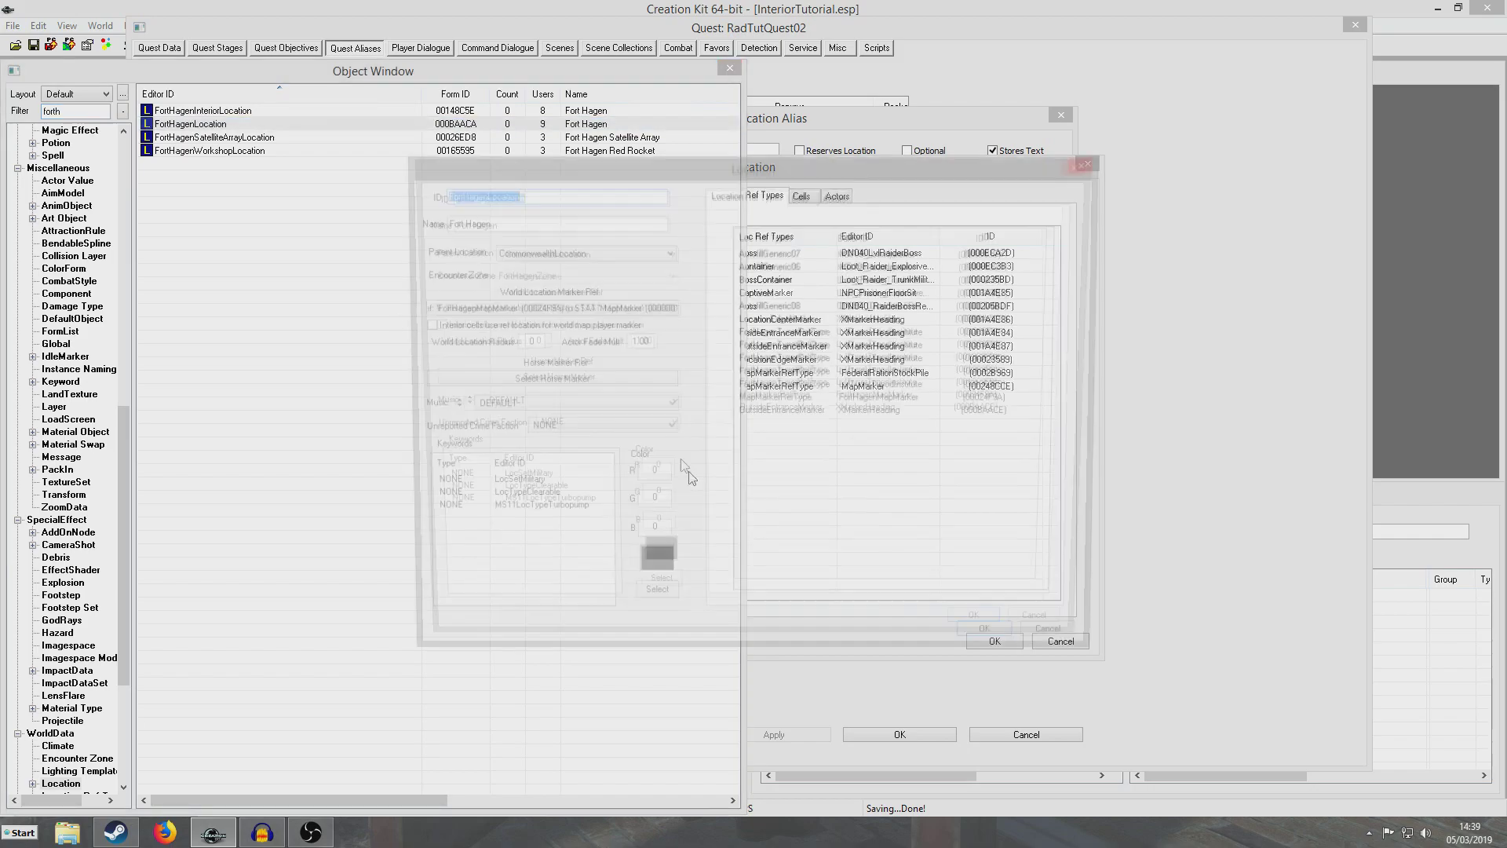
click(504, 486)
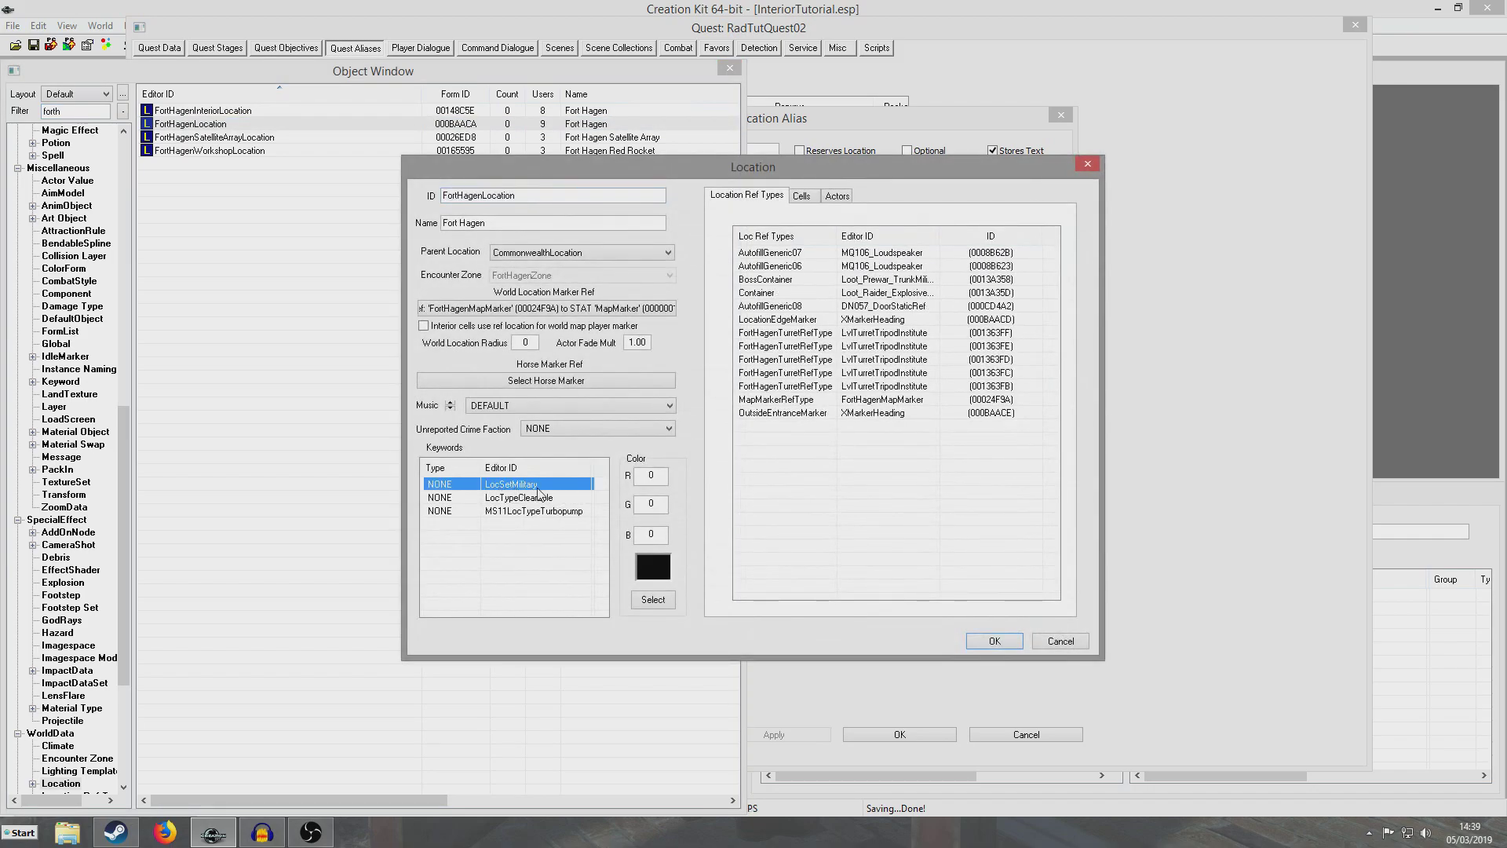
click(1060, 641)
click(917, 629)
click(1059, 641)
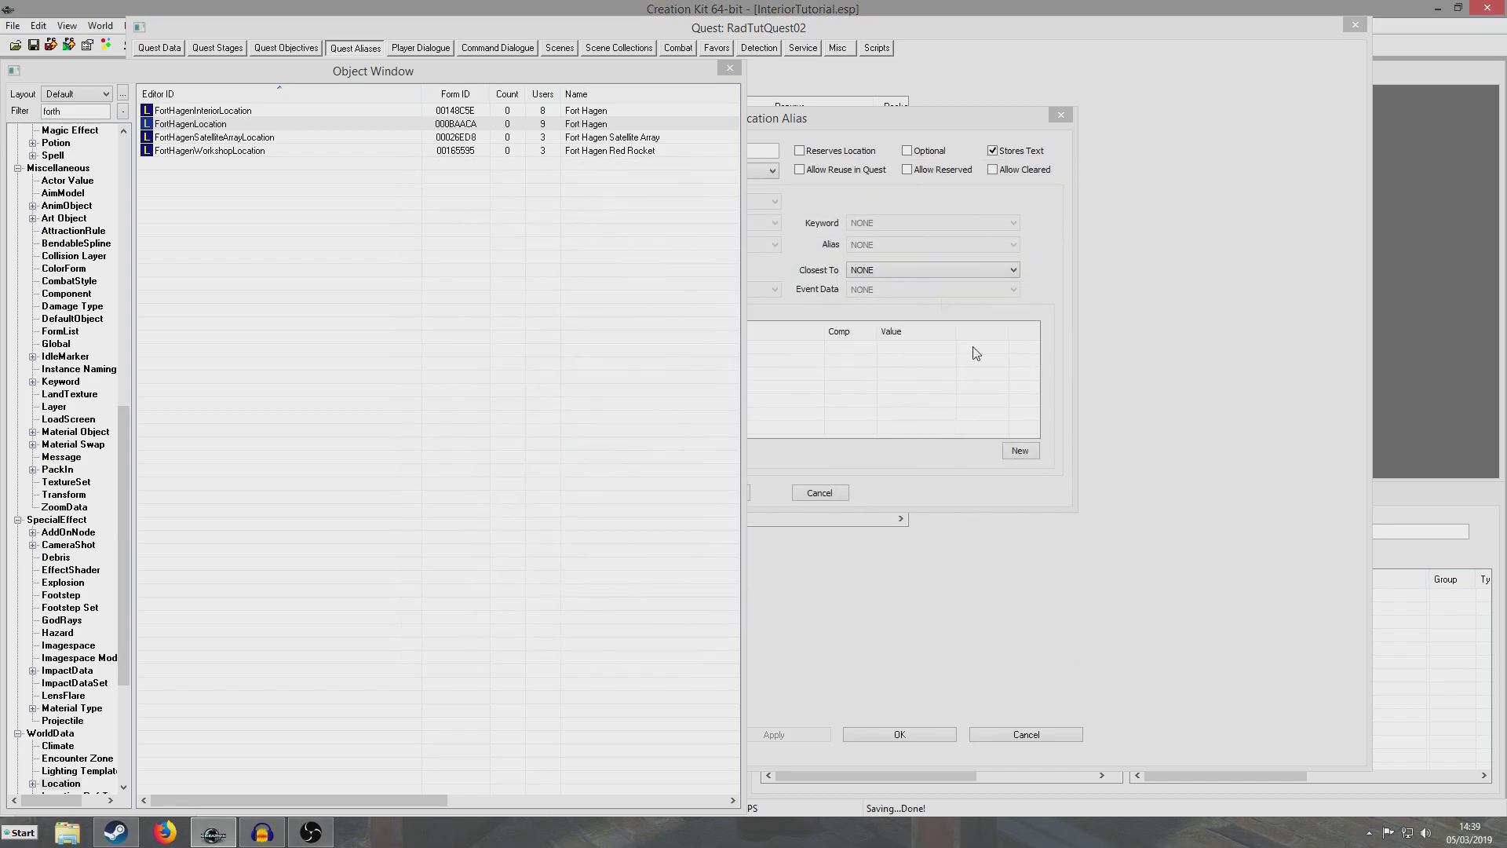
click(870, 131)
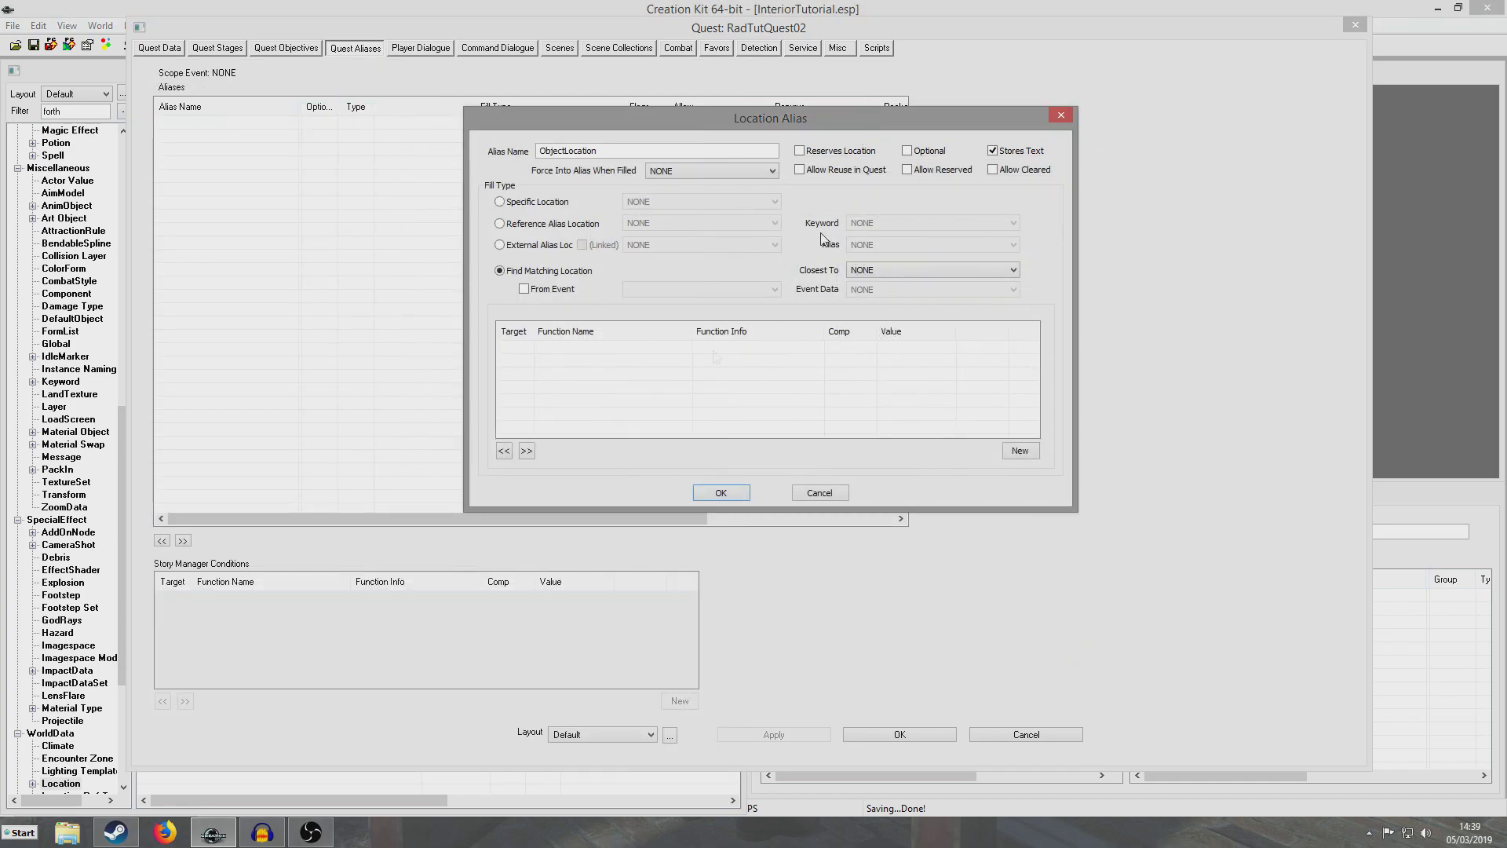
- Add a LocationHasKeyword 'LocSetMilitary' == 1 condition to the ObjectLocation alias
right_click(554, 376)
click(575, 378)
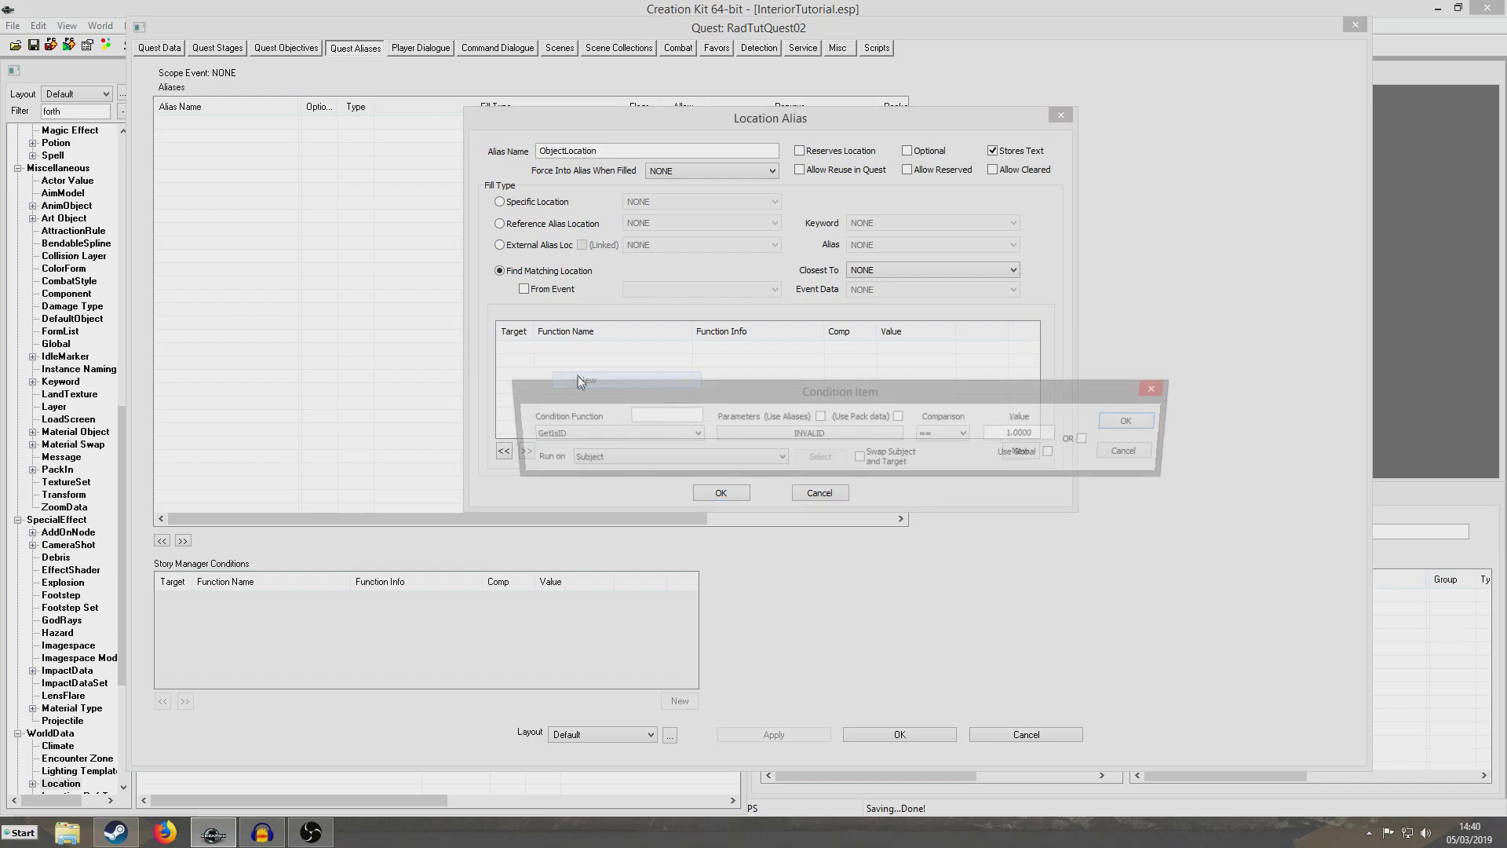
text(Loc)
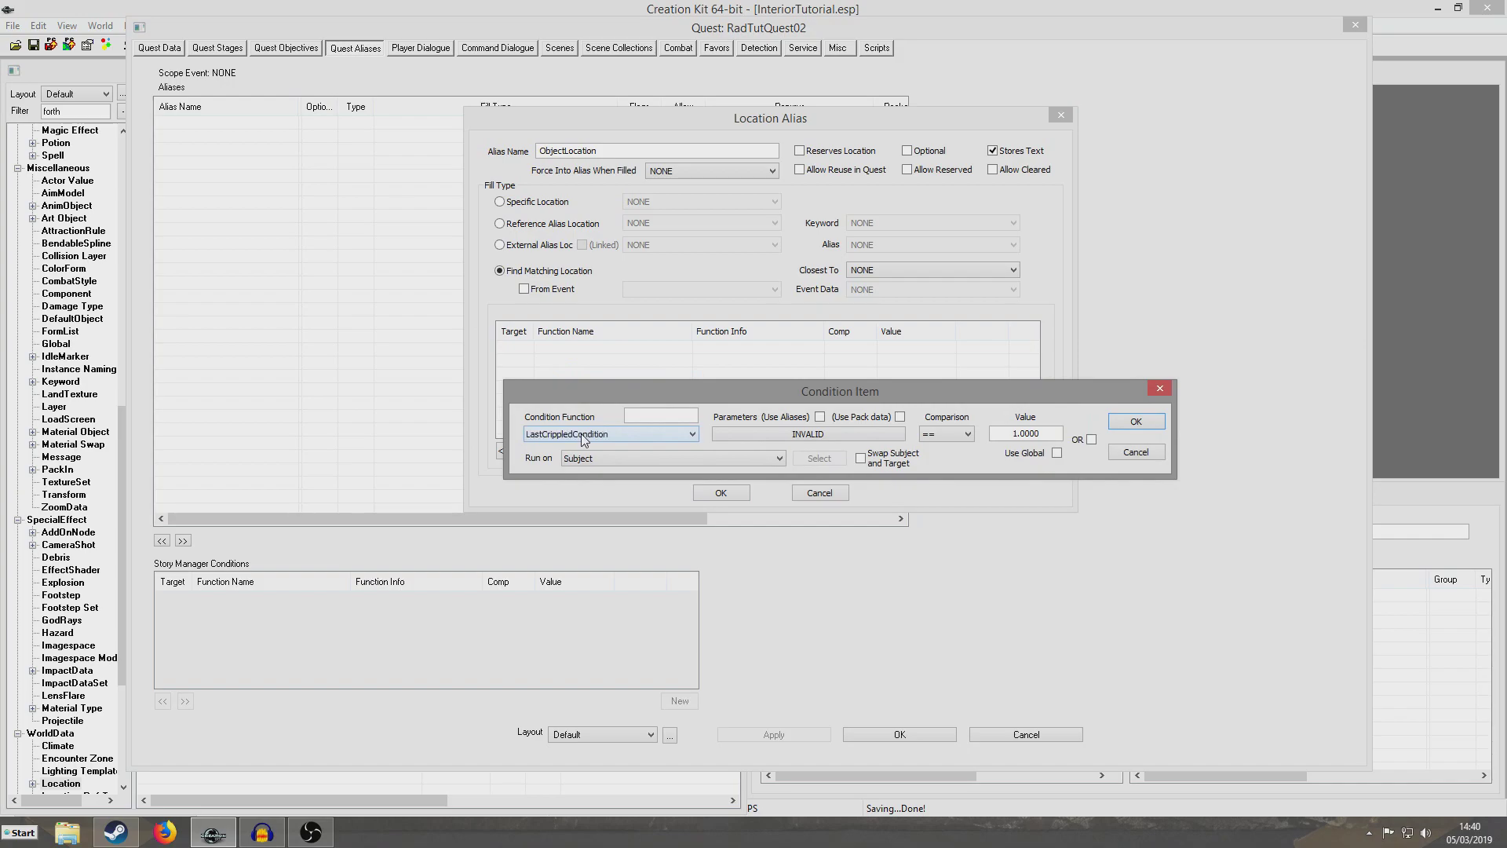
text(ationHasKeyword)
click(719, 435)
text(LocSetMilitary)
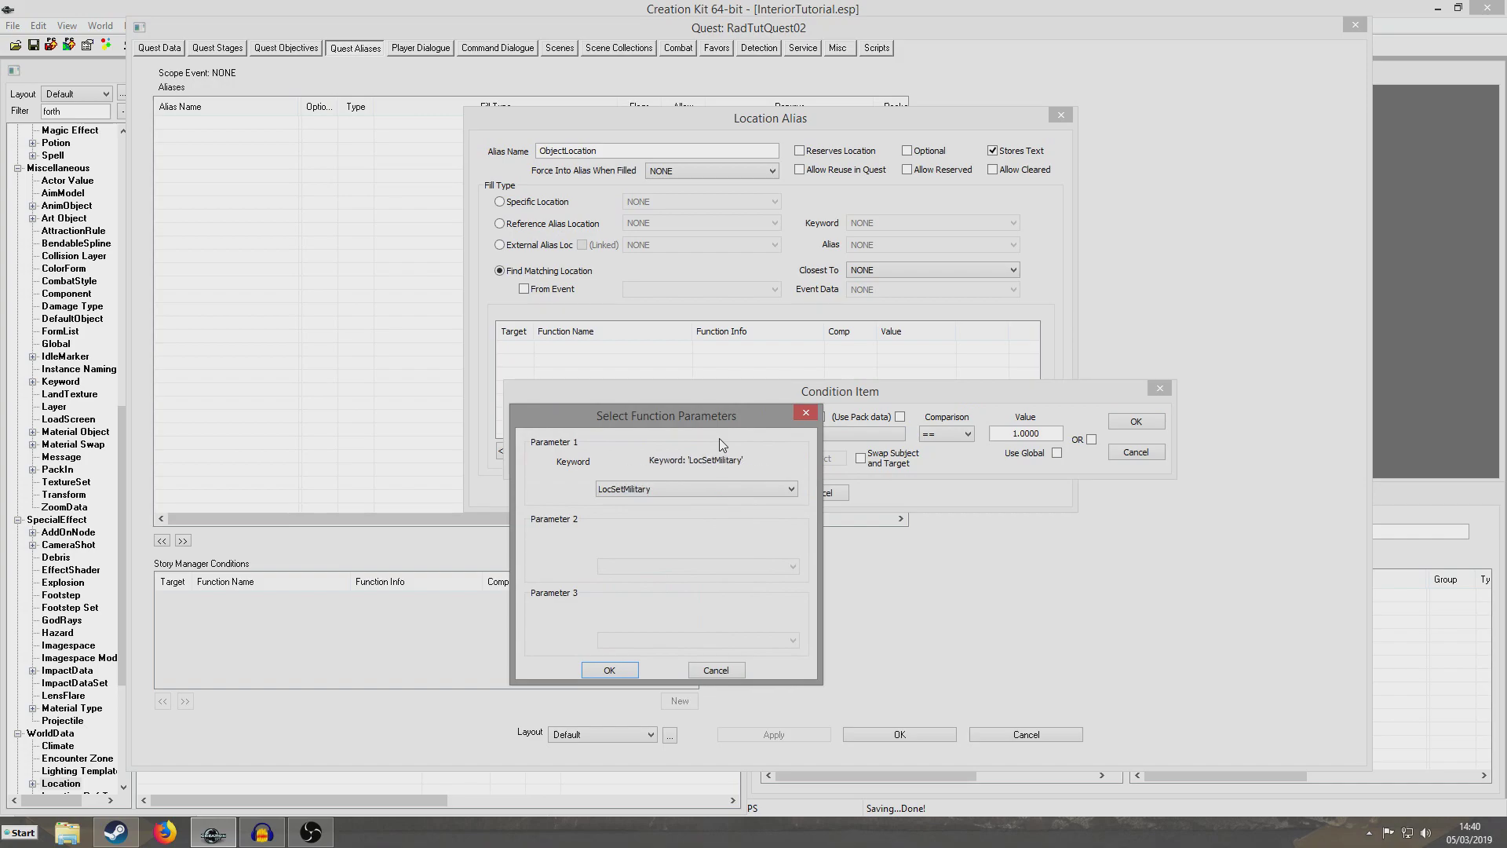
key(Return)
click(1135, 421)
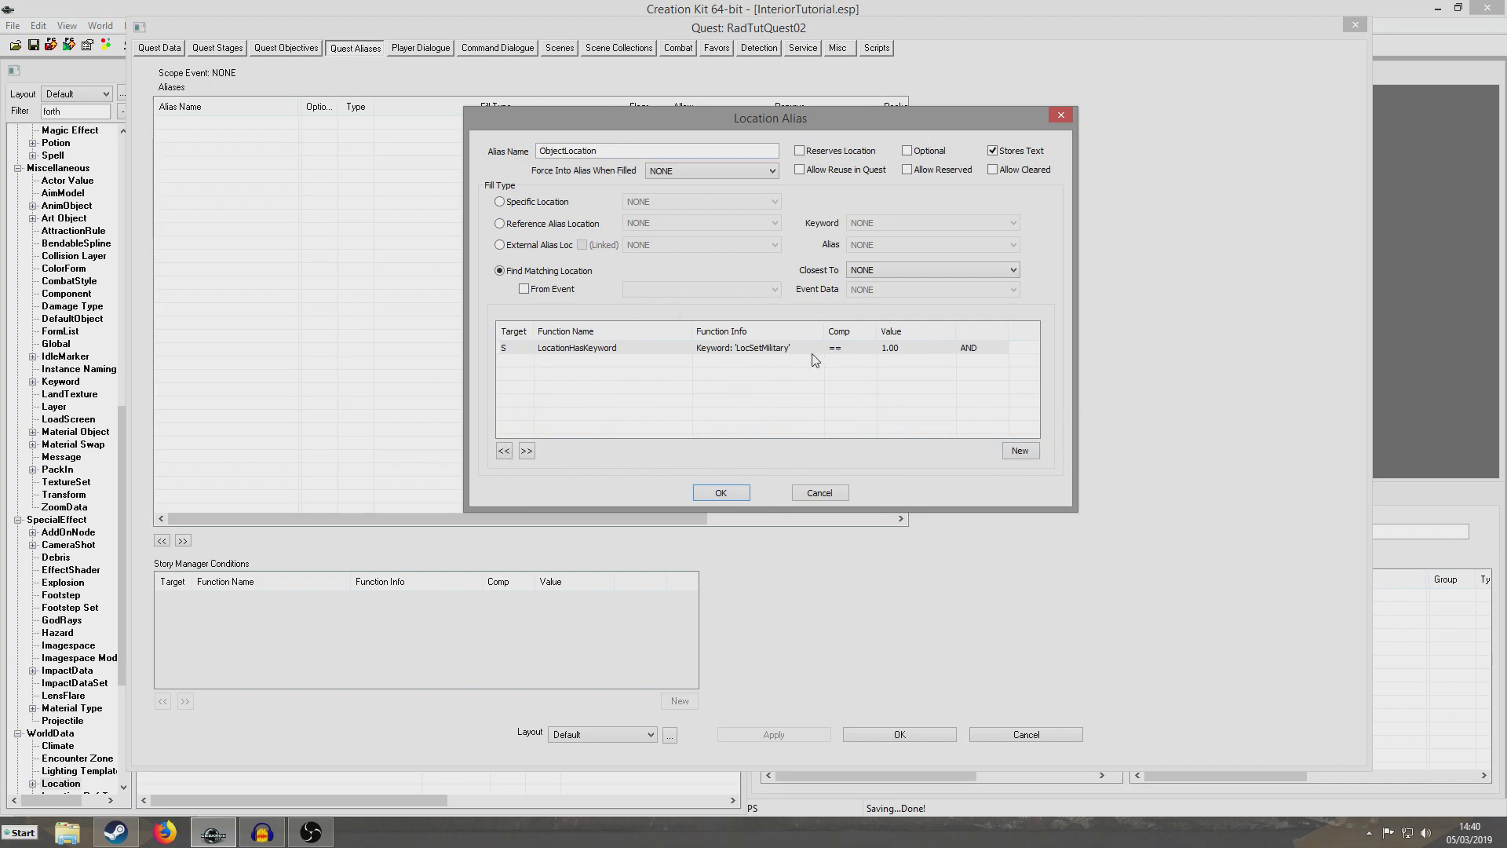
click(102, 78)
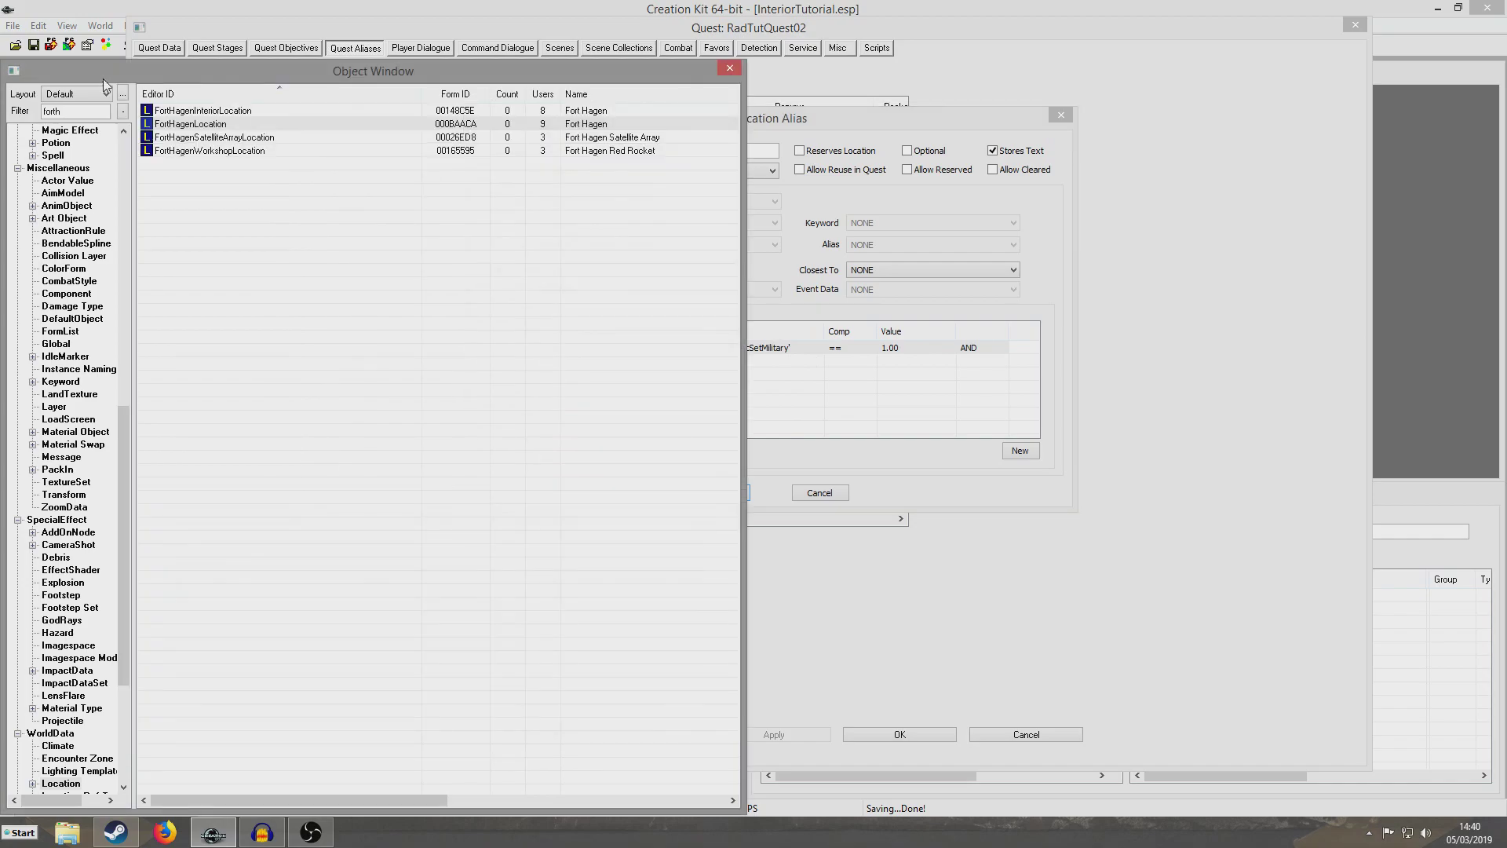
click(874, 121)
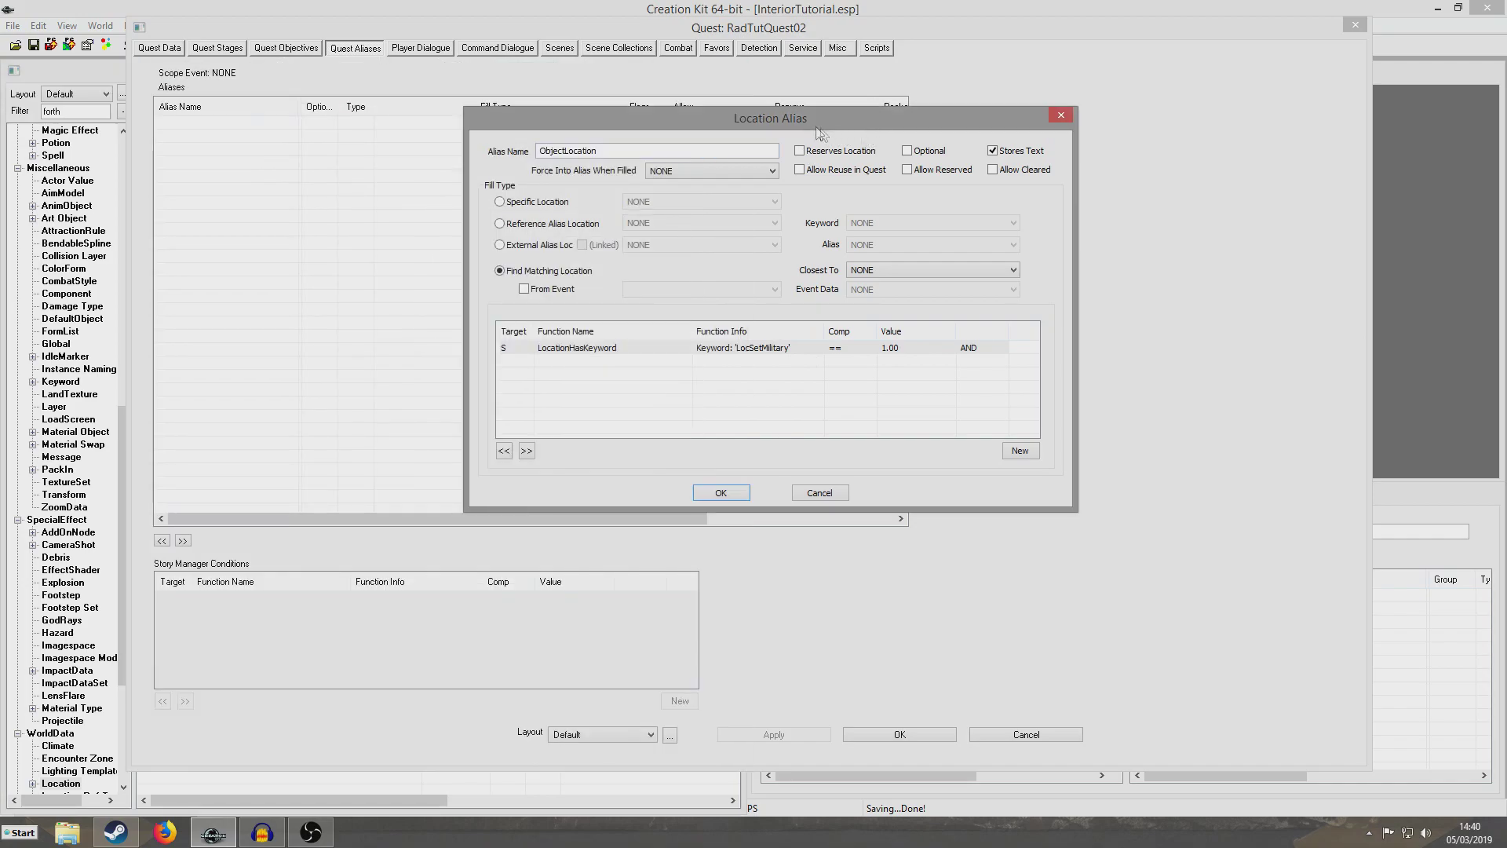
click(94, 83)
click(199, 125)
double_click(199, 125)
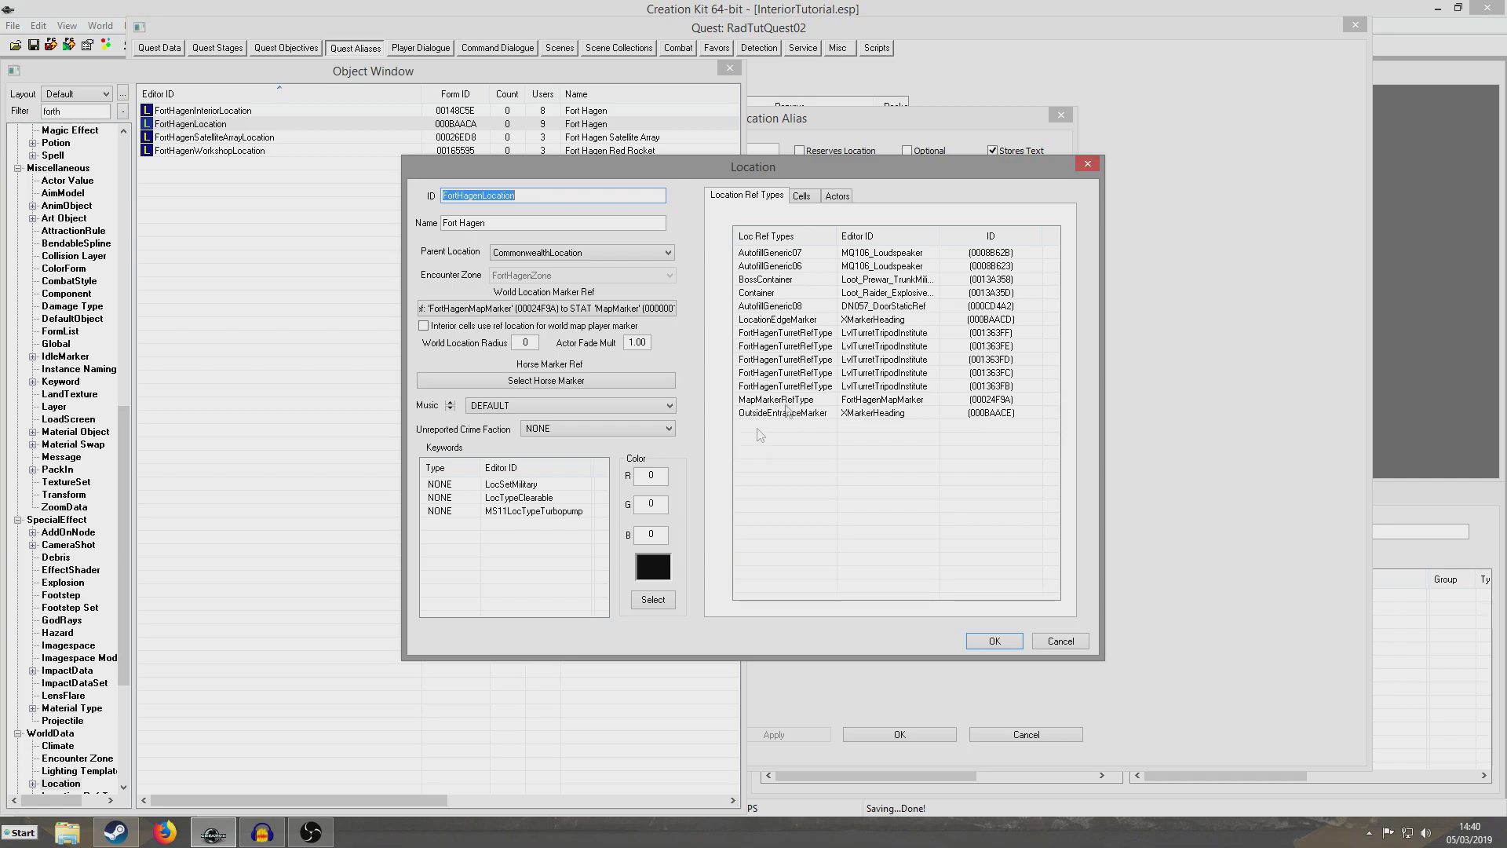
click(777, 280)
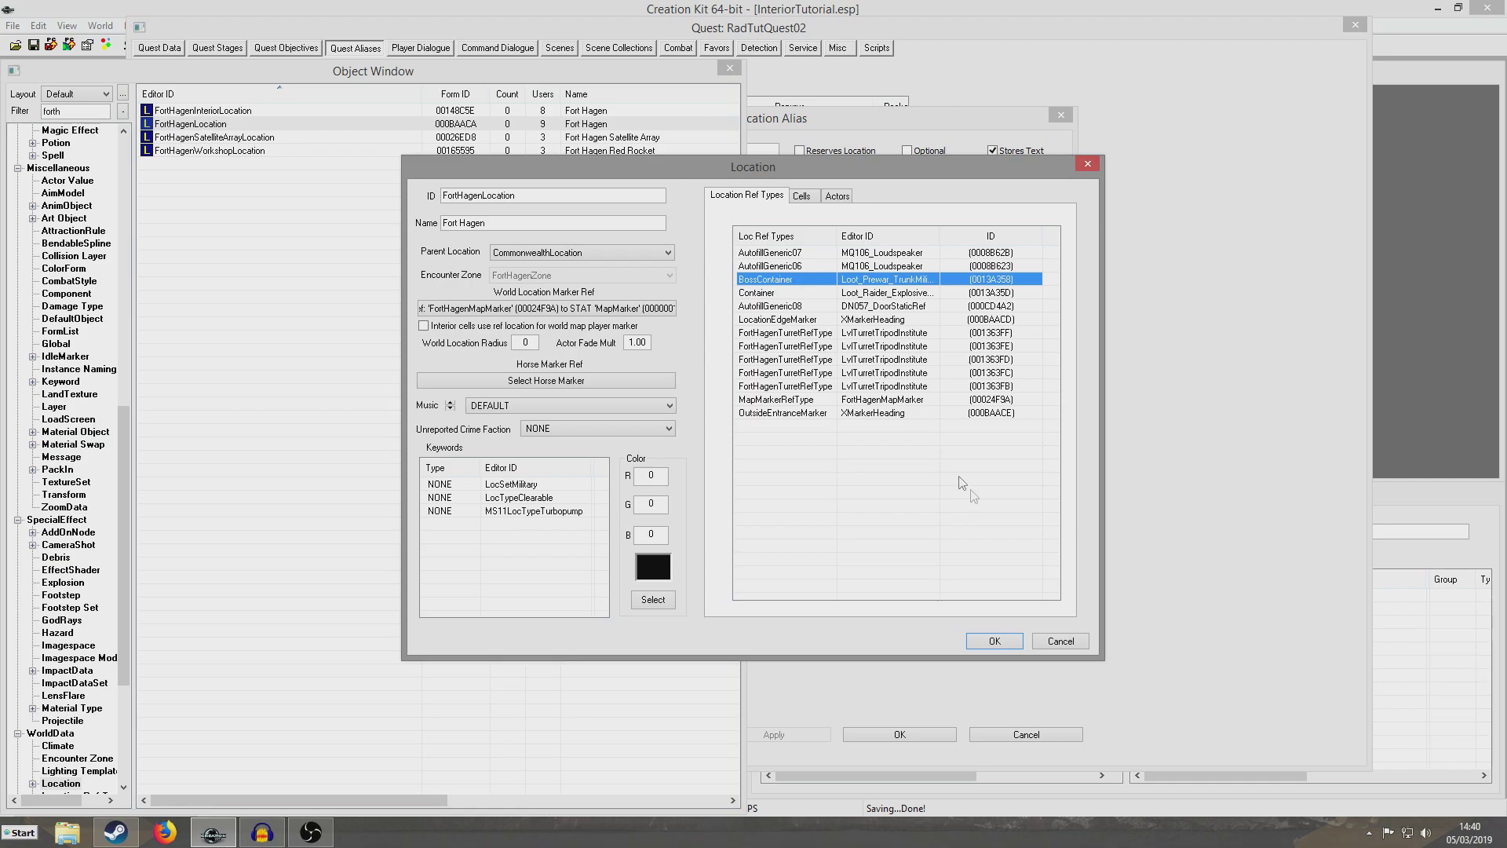
click(1059, 641)
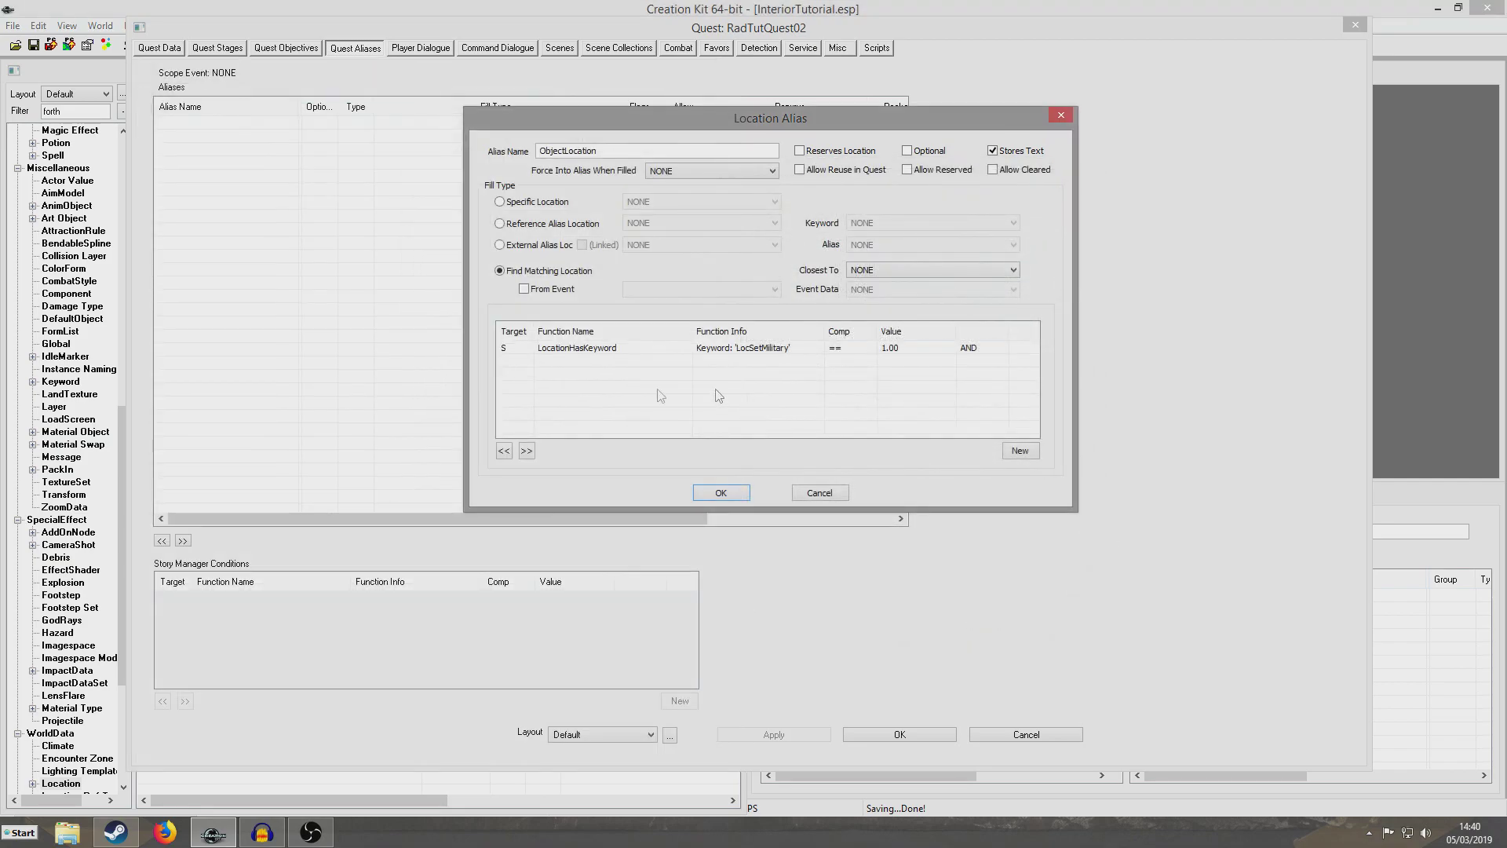
- Add a LocationHasRefType 'BossContainer' == 1 condition to ObjectLocation
right_click(583, 382)
click(605, 387)
text(LocationHasKeyword)
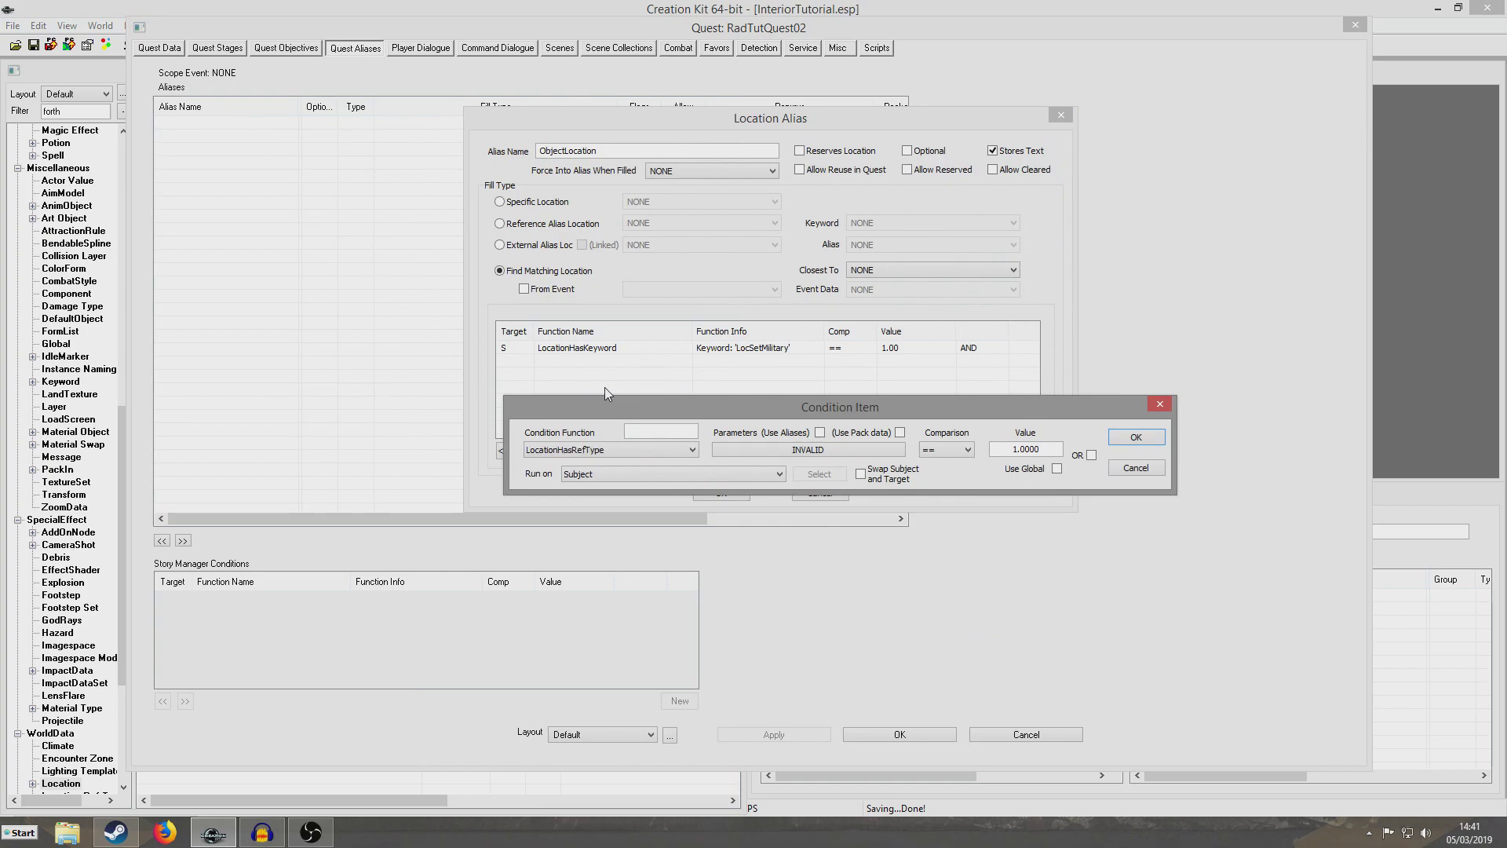
click(782, 454)
text(BossContainer)
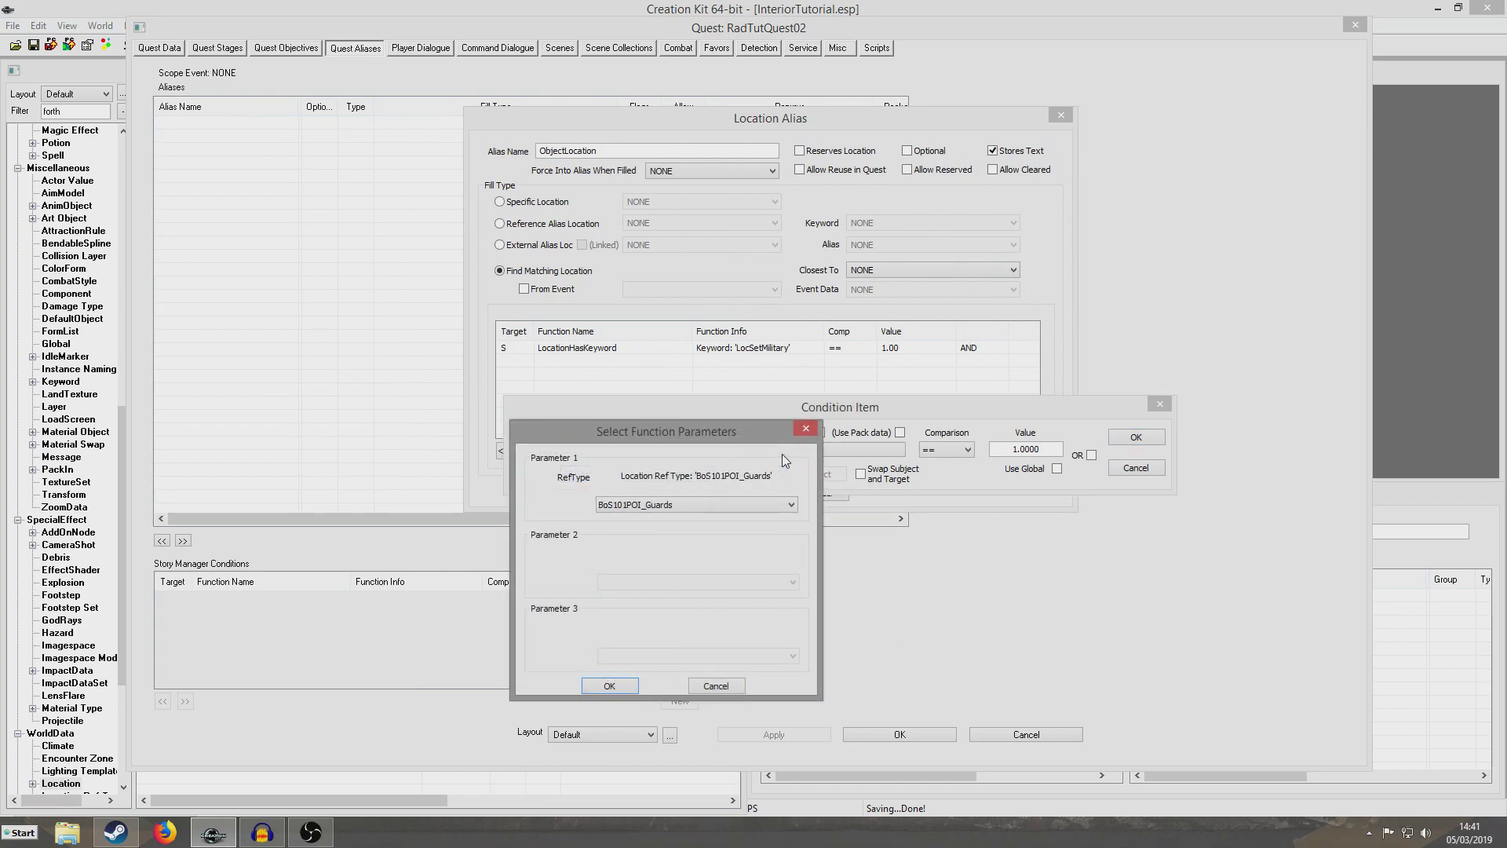
key(Return)
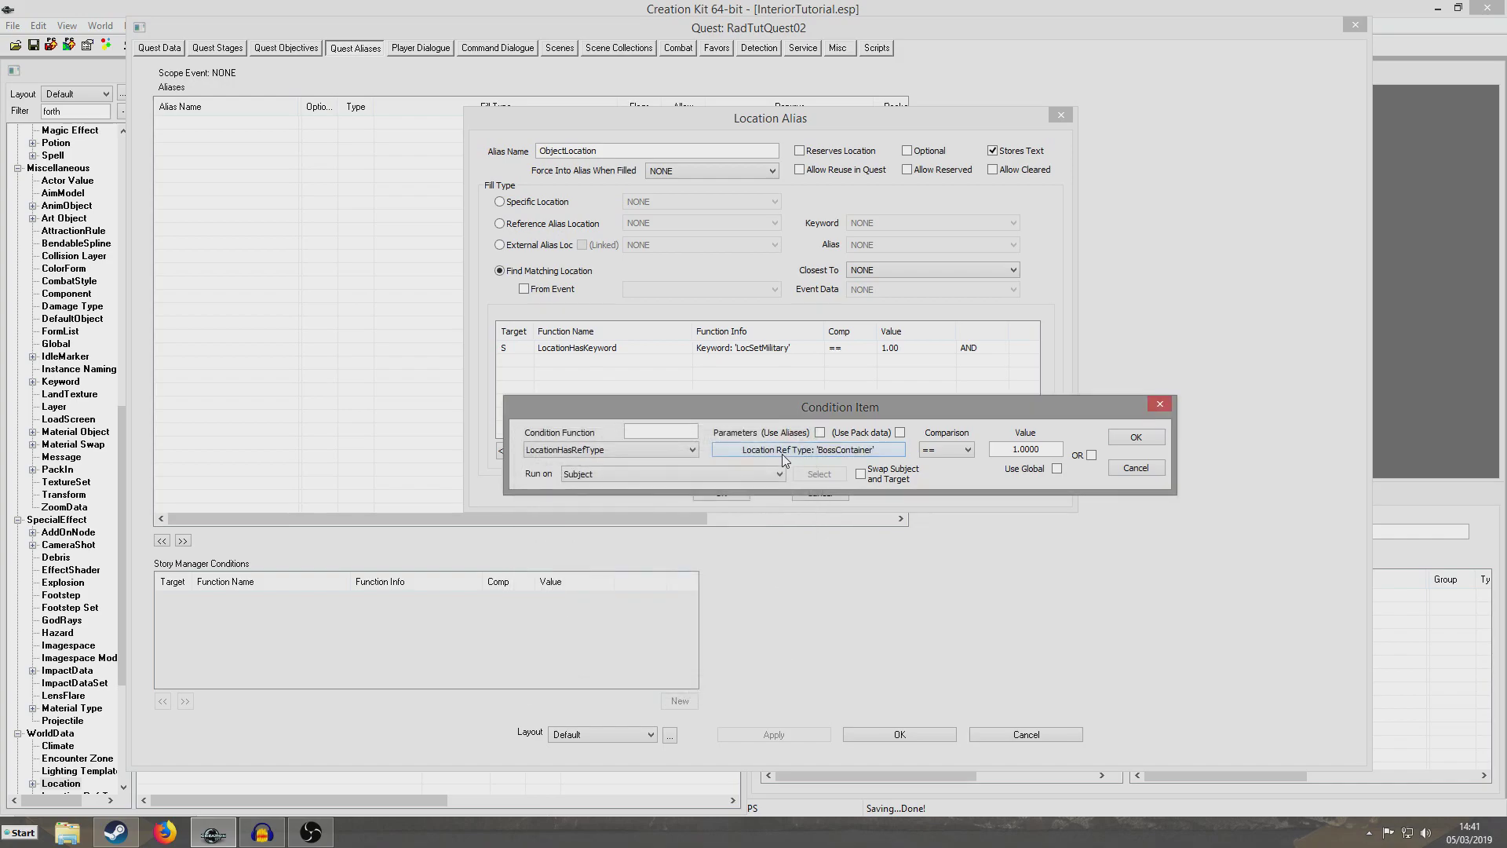
click(1152, 437)
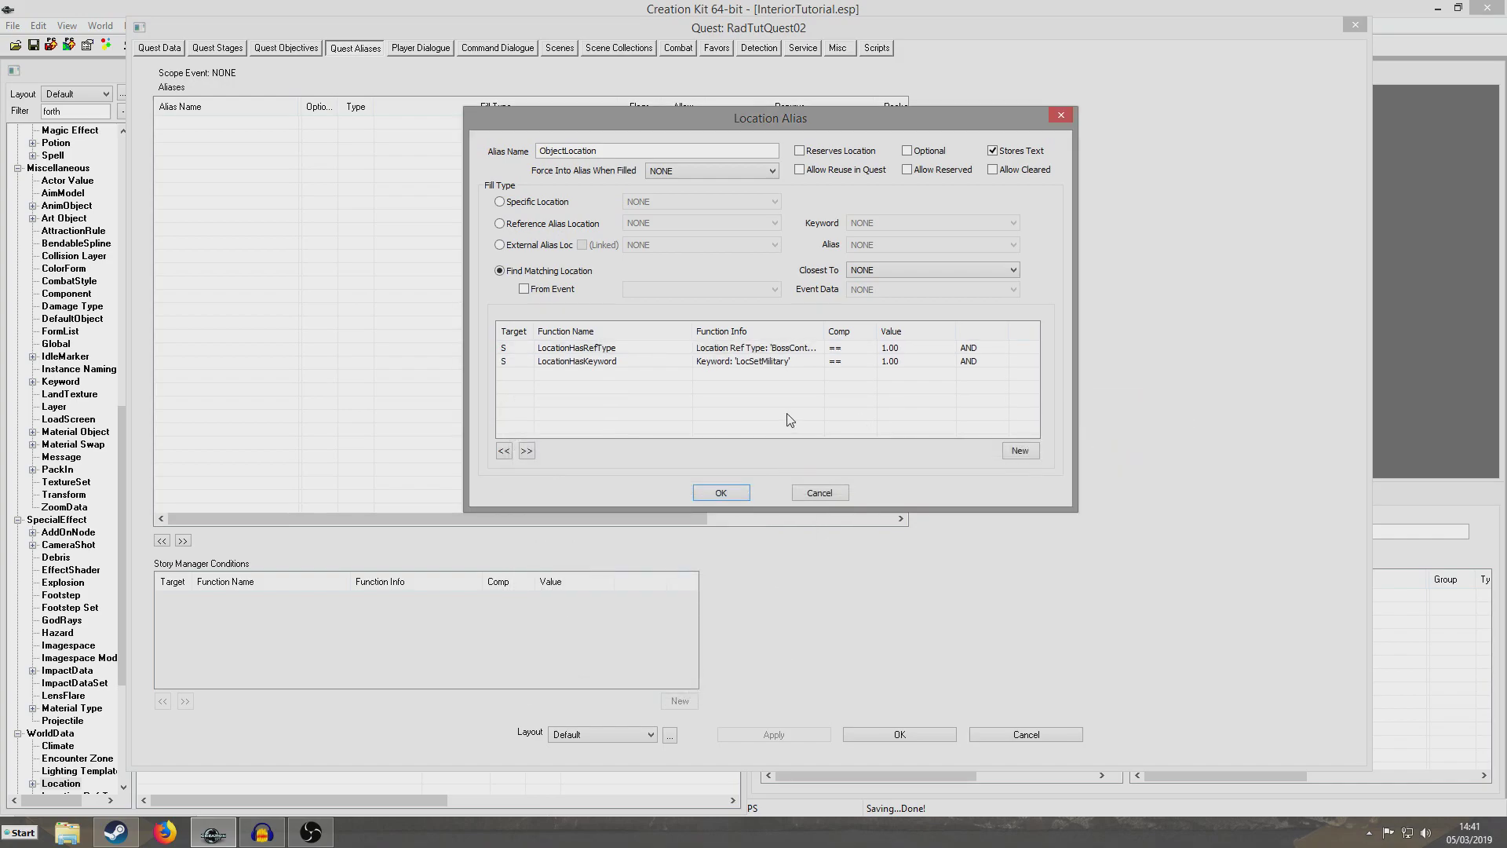
- Widen the Function Info column to verify both conditions, then save the alias
drag(824, 331, 863, 325)
click(815, 351)
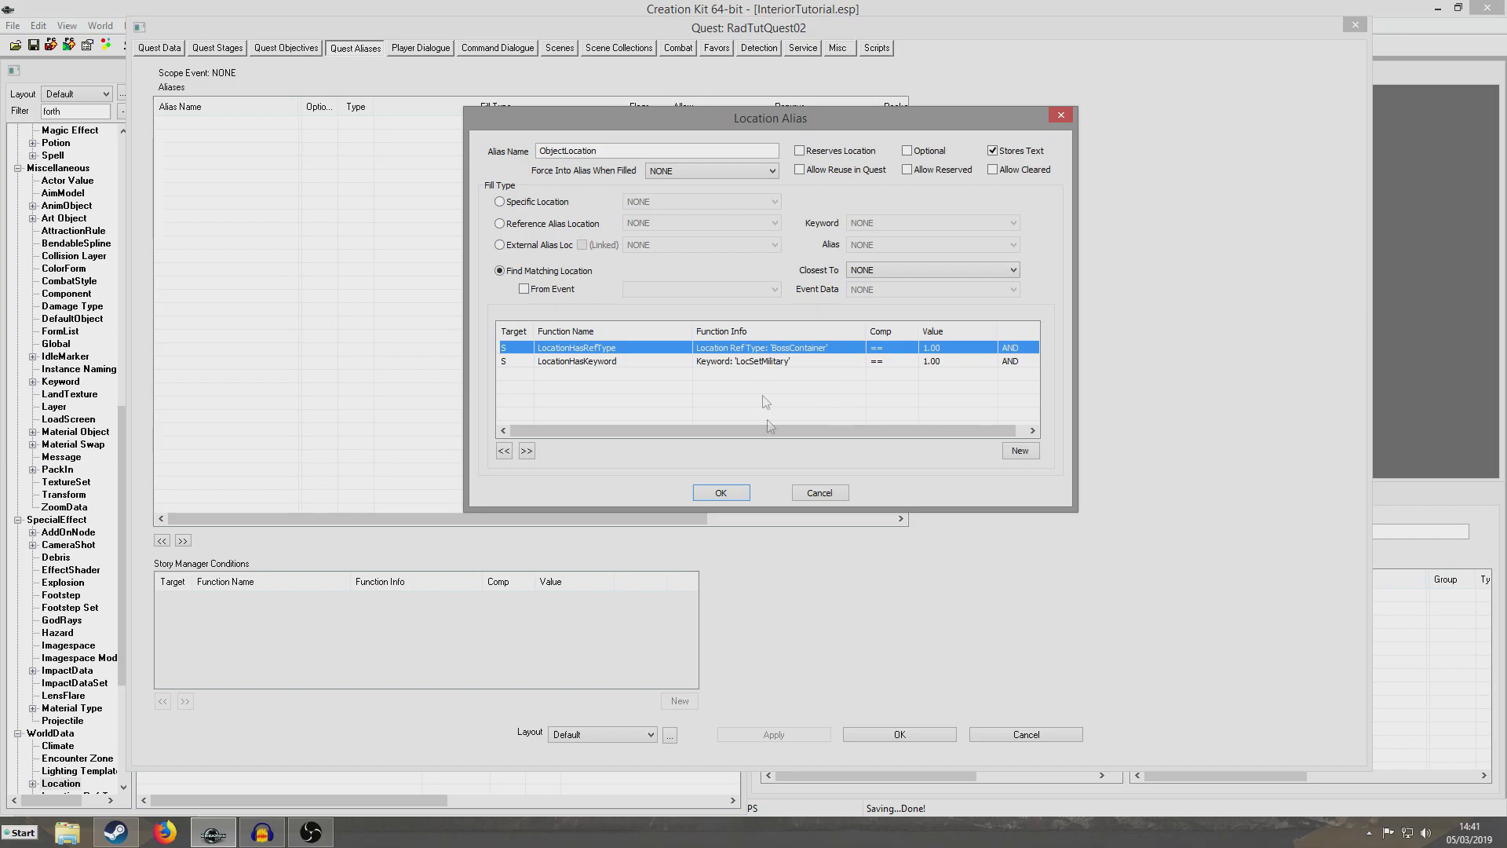
drag(874, 331, 812, 335)
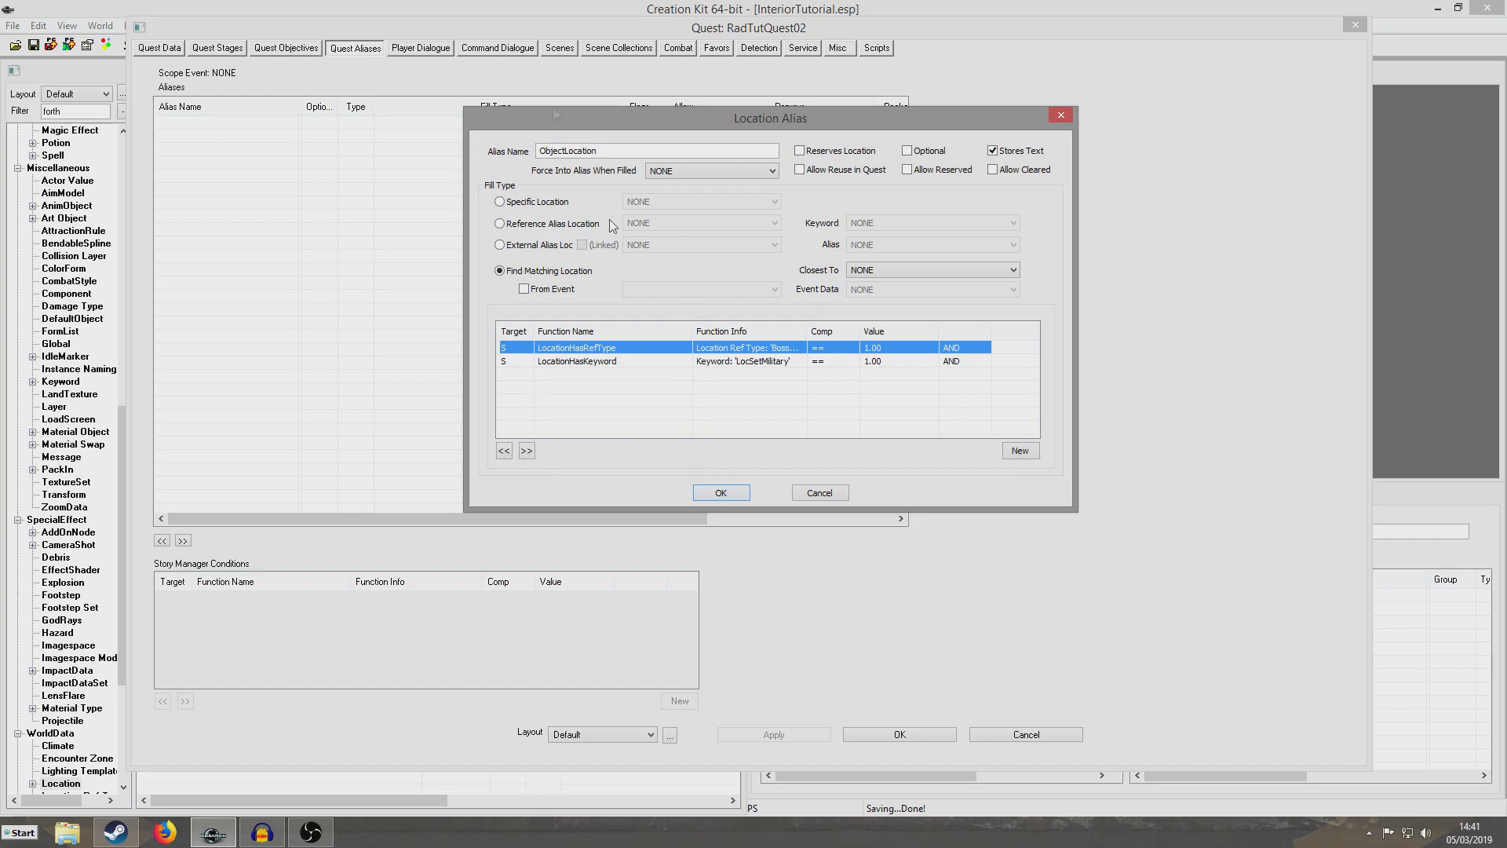
click(570, 362)
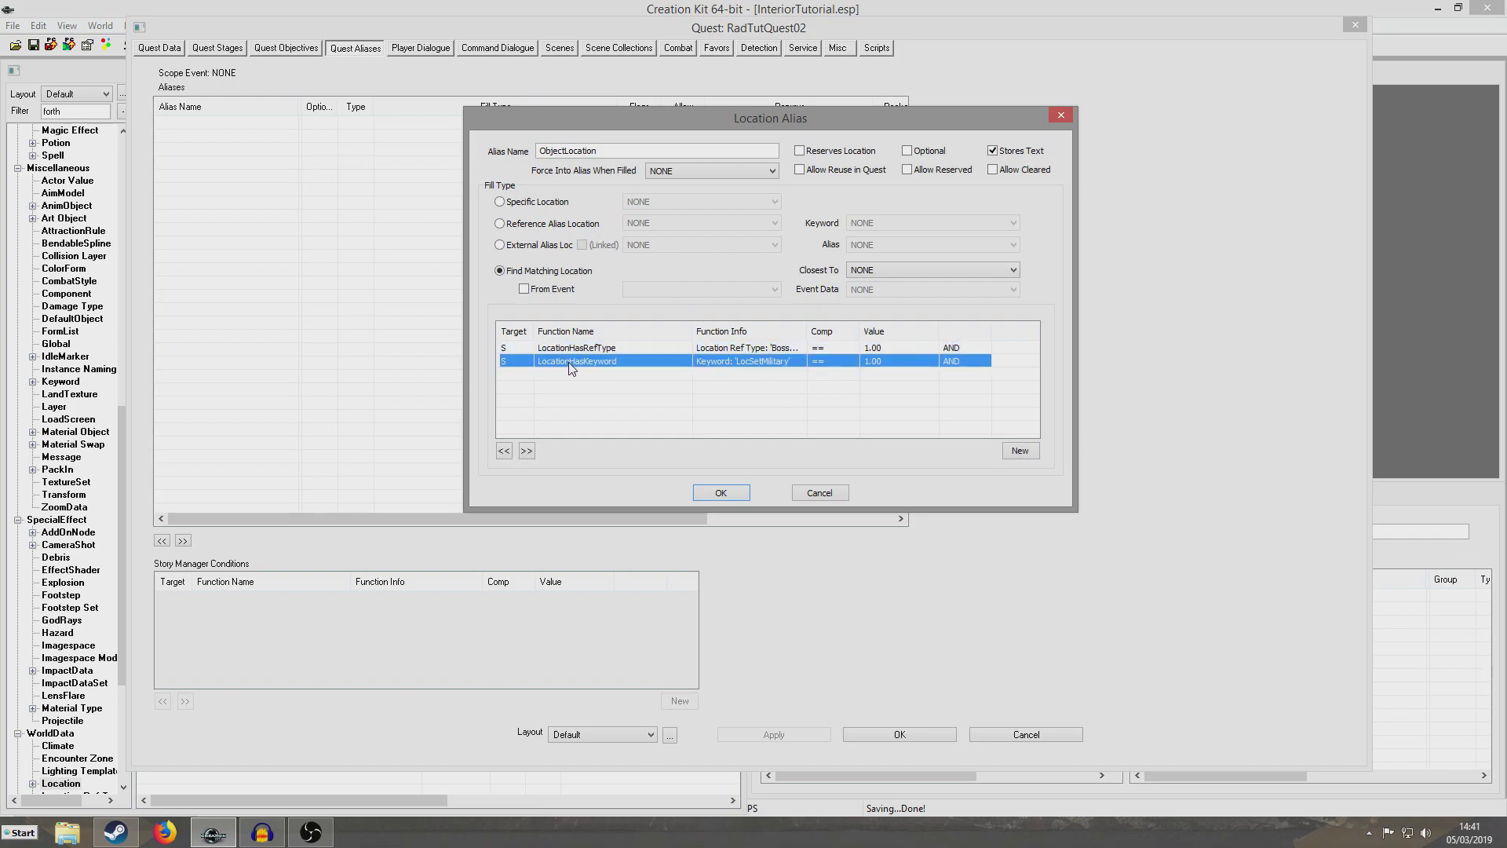
click(719, 494)
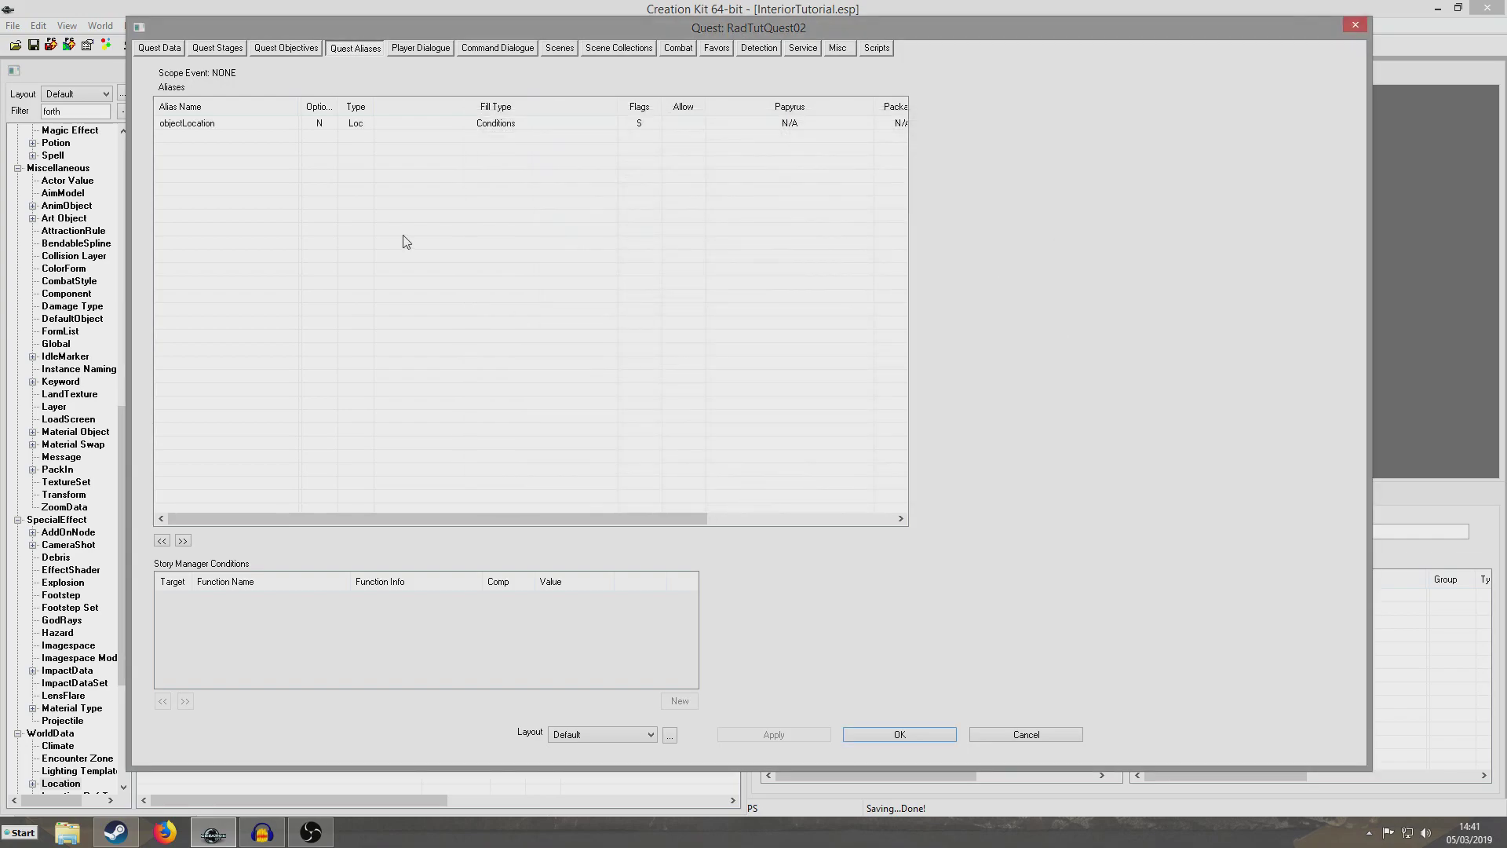
- Create a new reference alias named Container
right_click(428, 165)
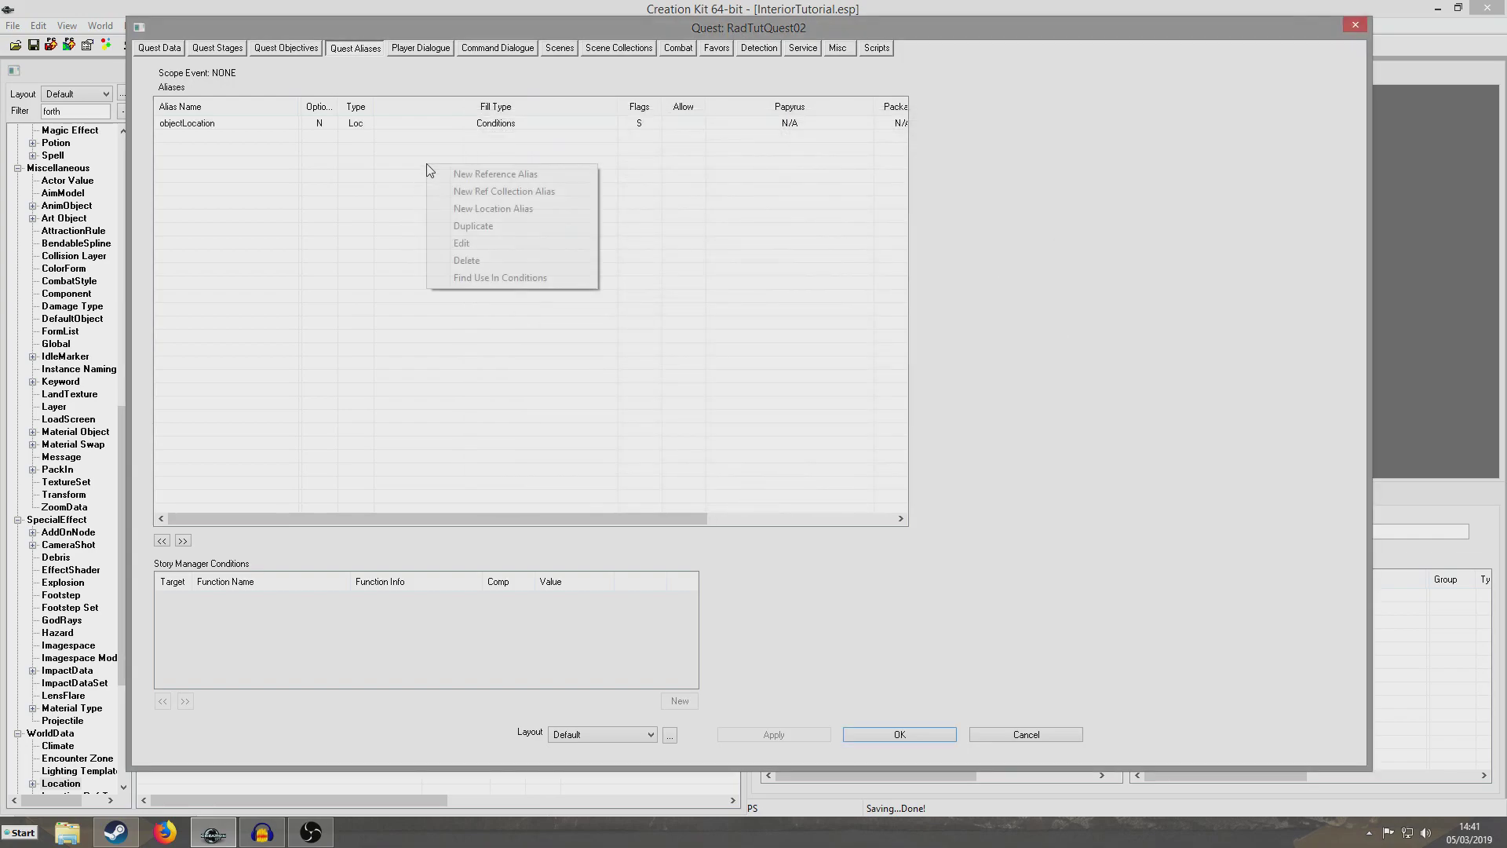
click(505, 174)
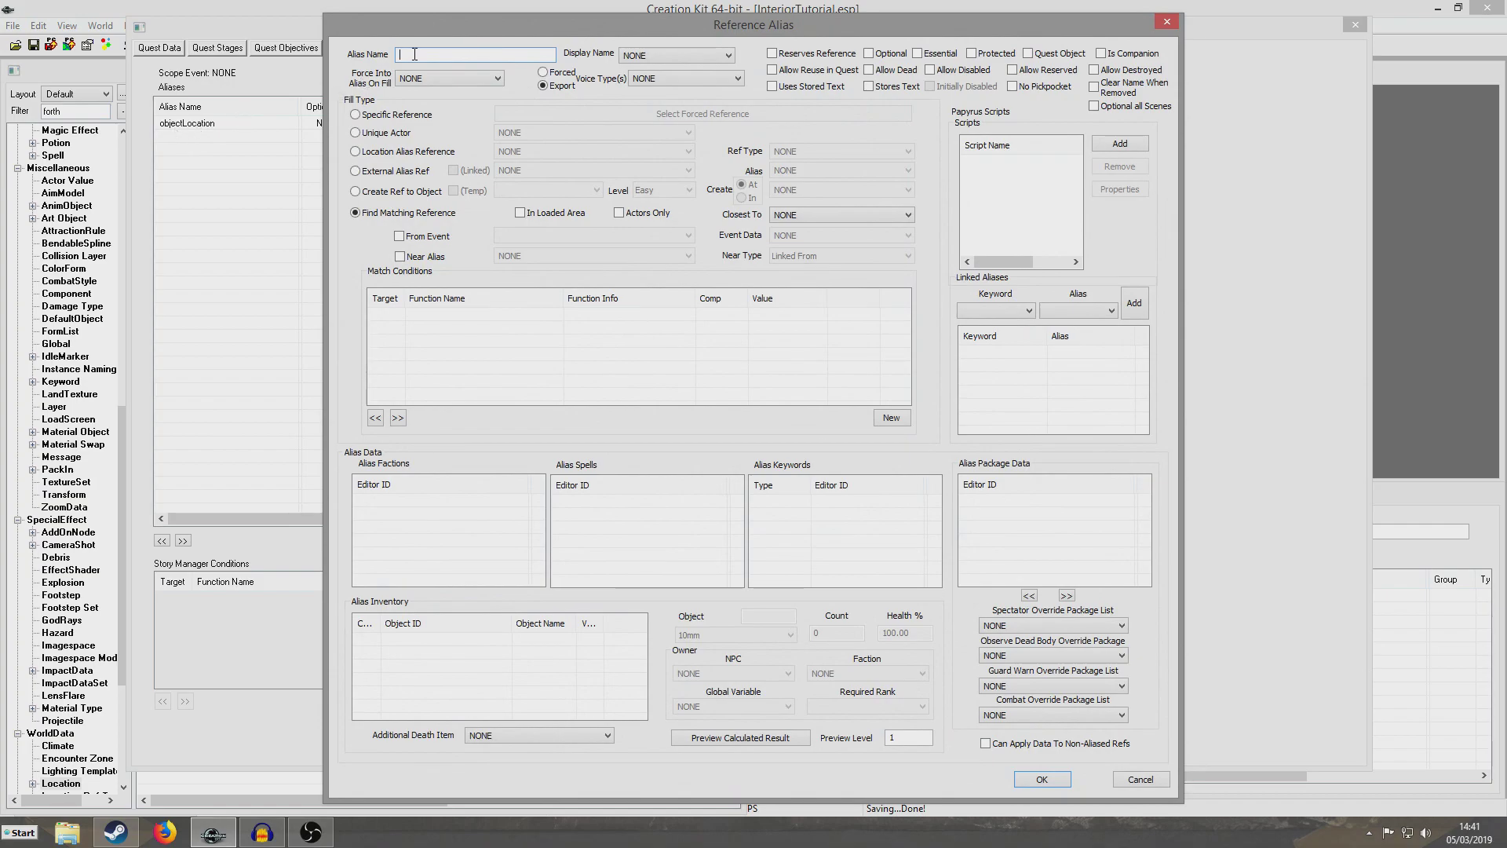
text(Container)
- Fill Container from objectLocation's BossContainer ref type and save the alias
click(376, 153)
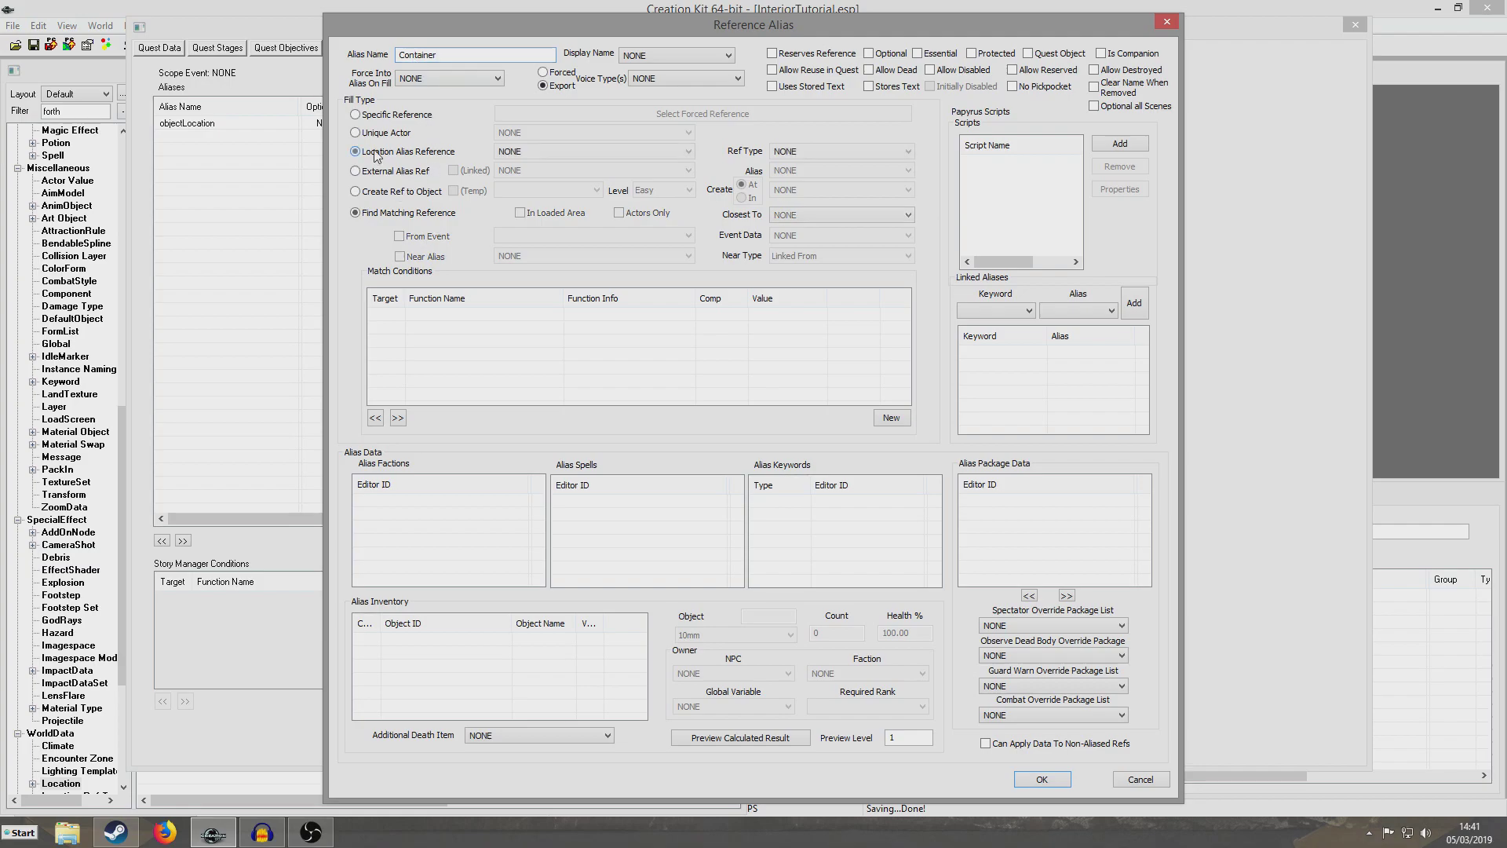
click(582, 153)
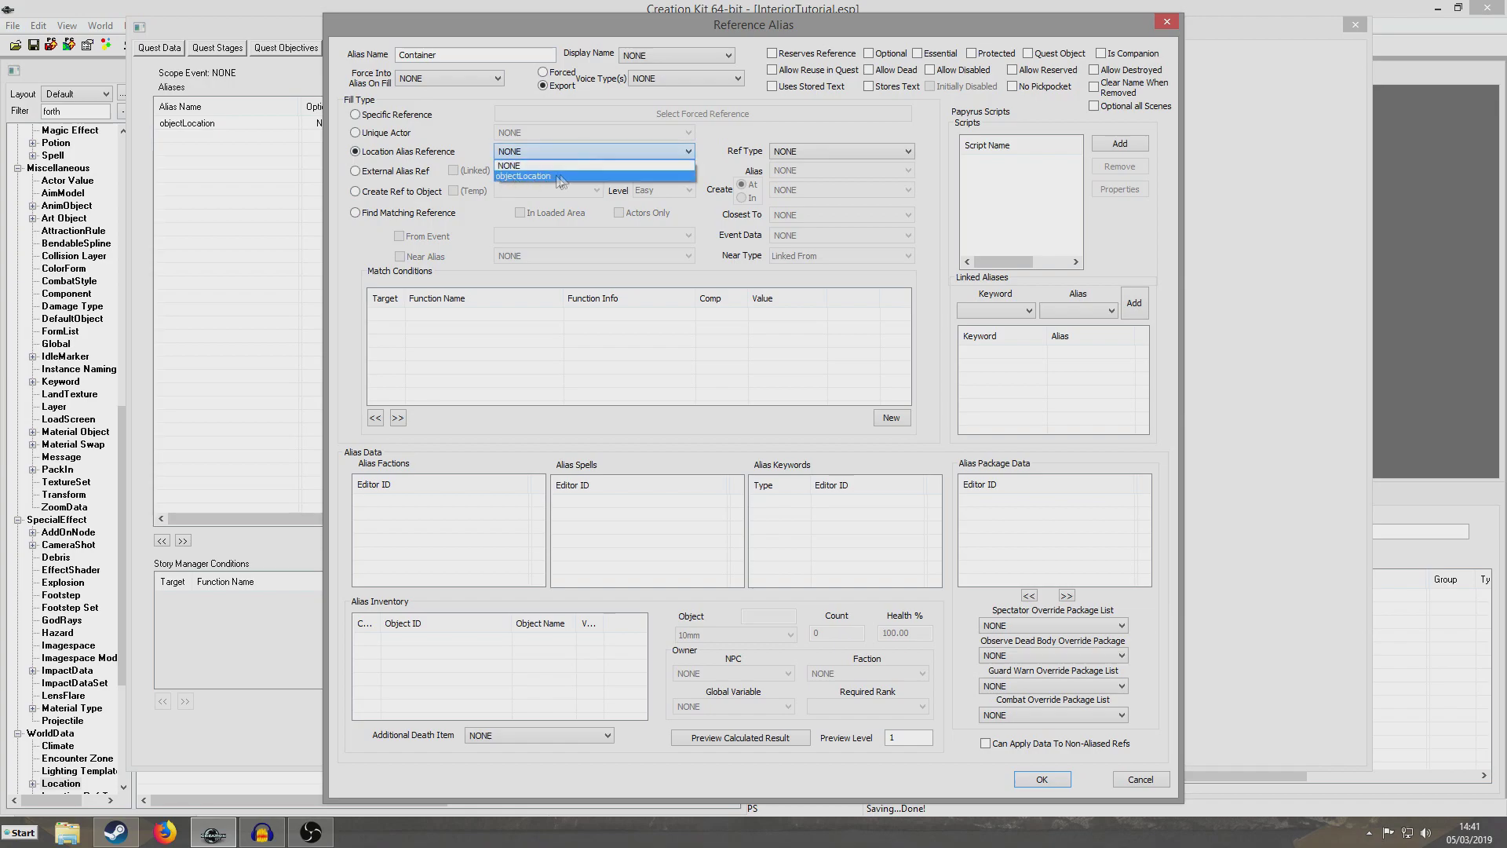
click(558, 177)
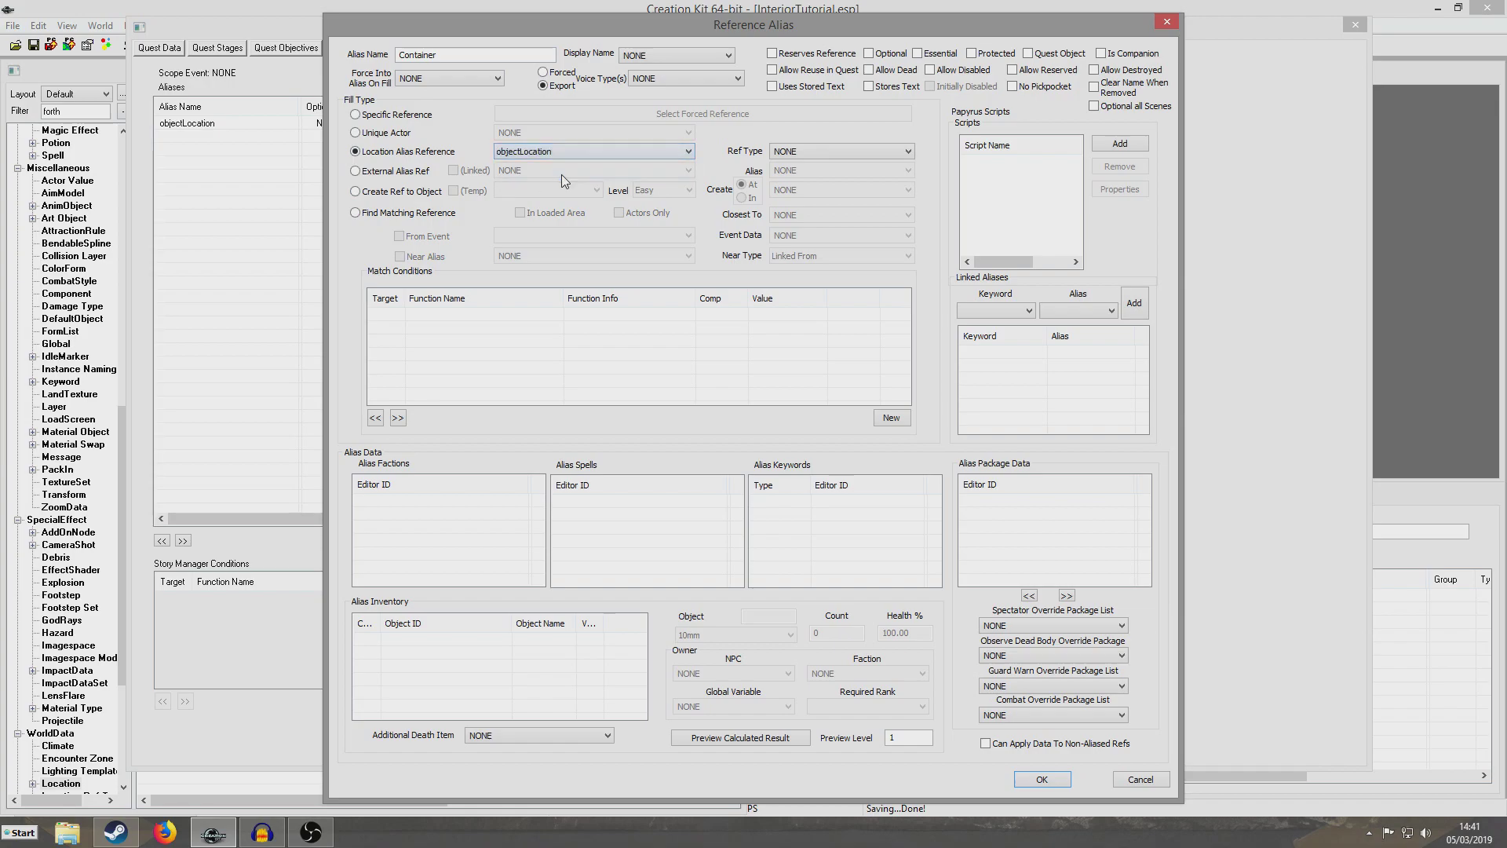
click(833, 153)
scroll(858, 226, down, 7)
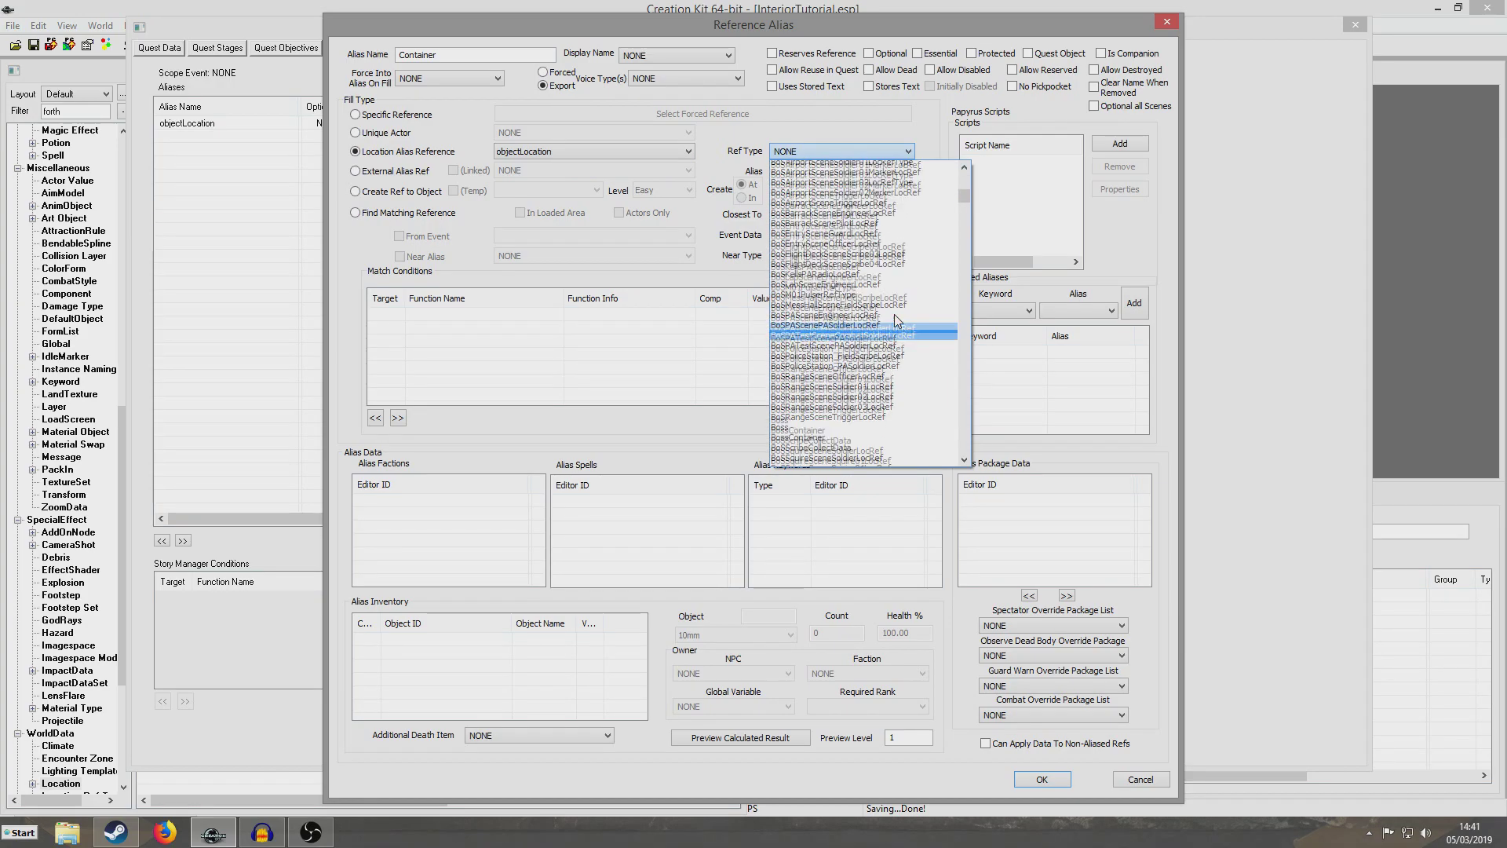
text(bossc)
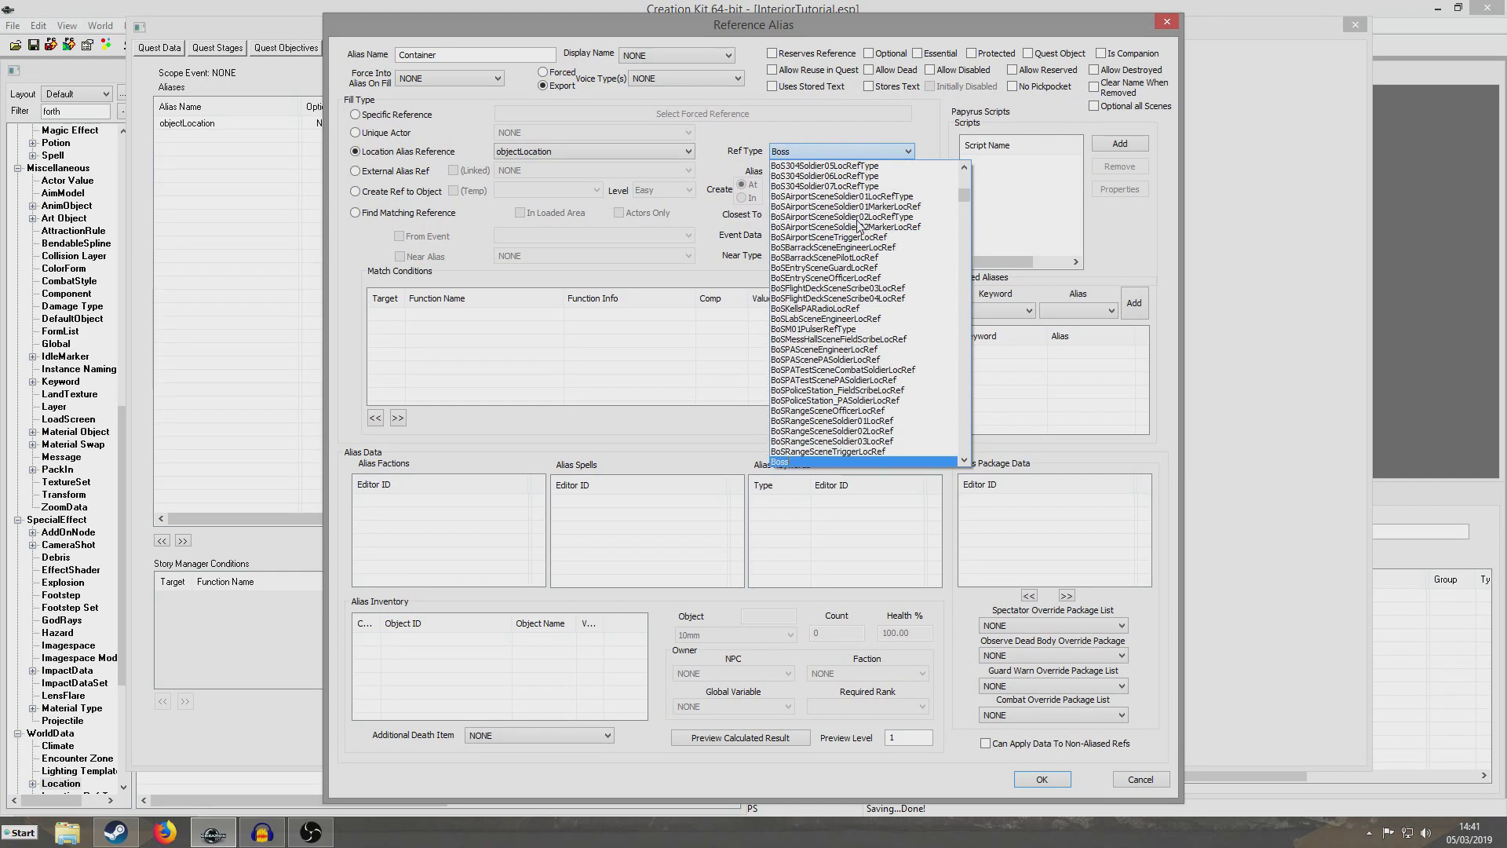
key(Return)
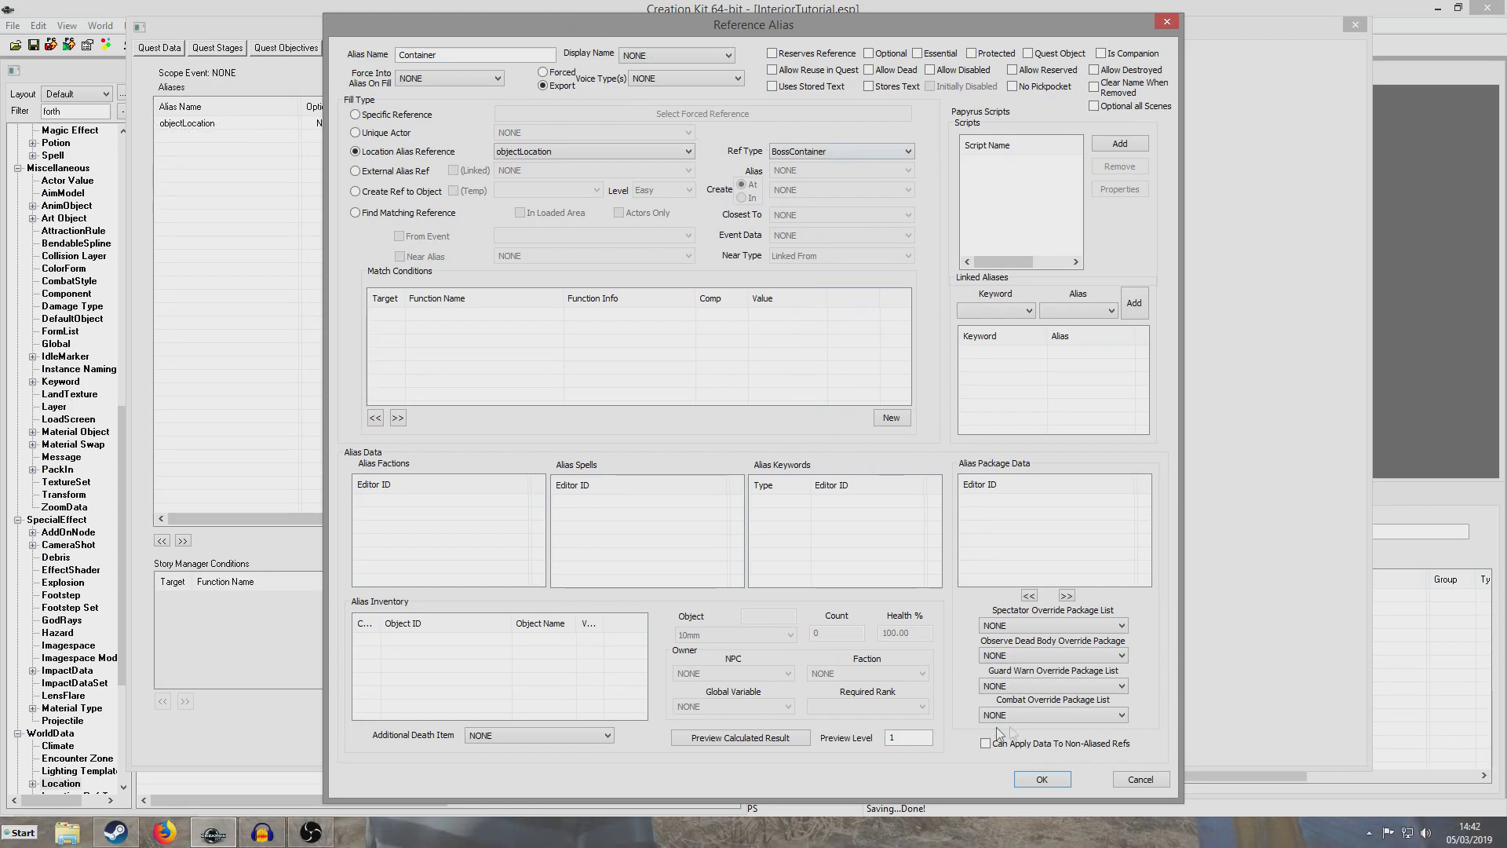
click(1042, 778)
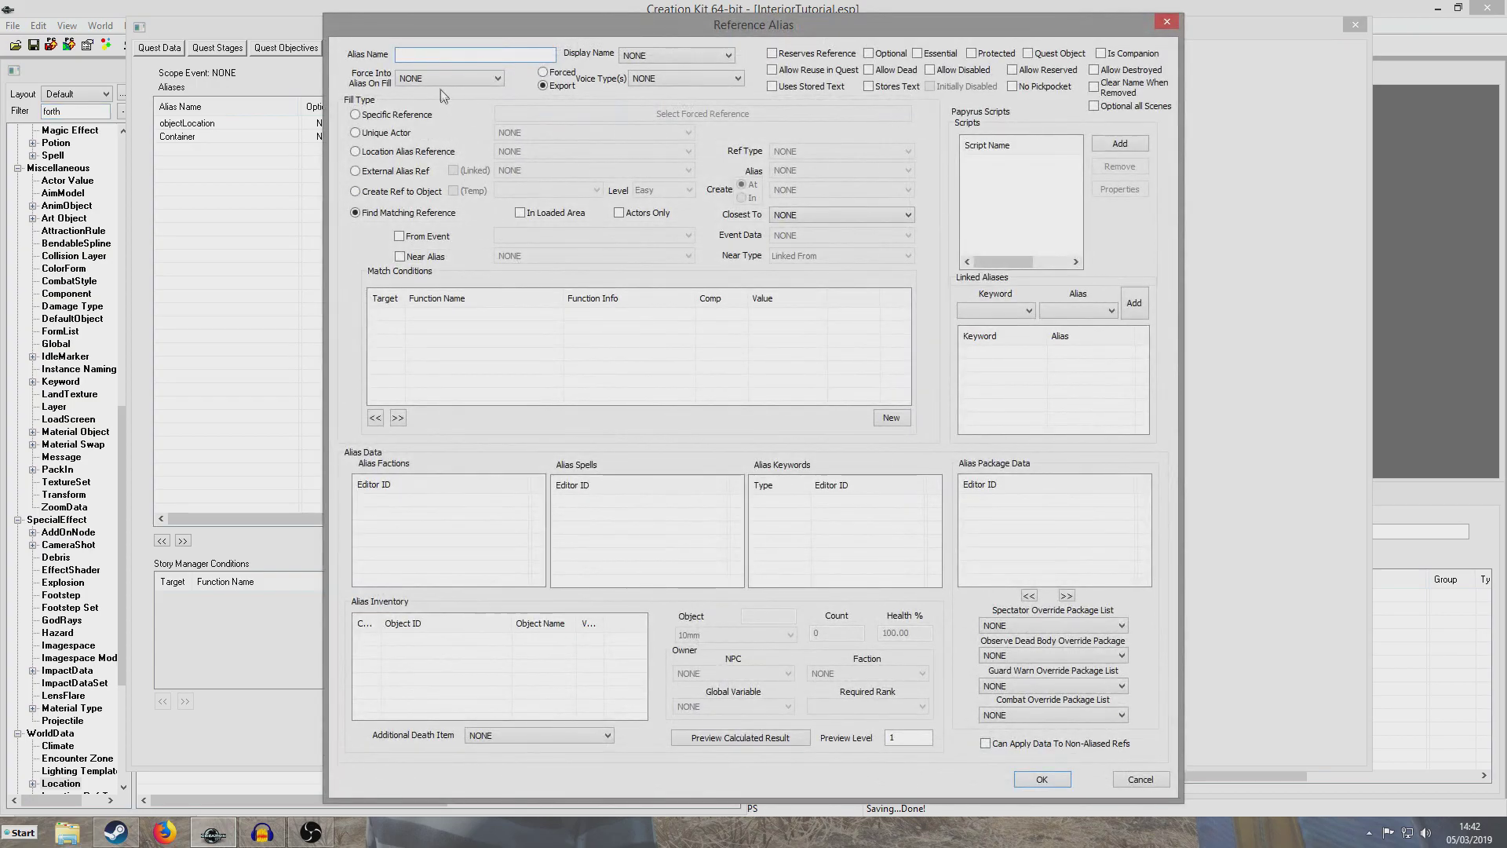
- Make the Object alias create a CircuitBoardMilitary reference
text(ec)
click(420, 192)
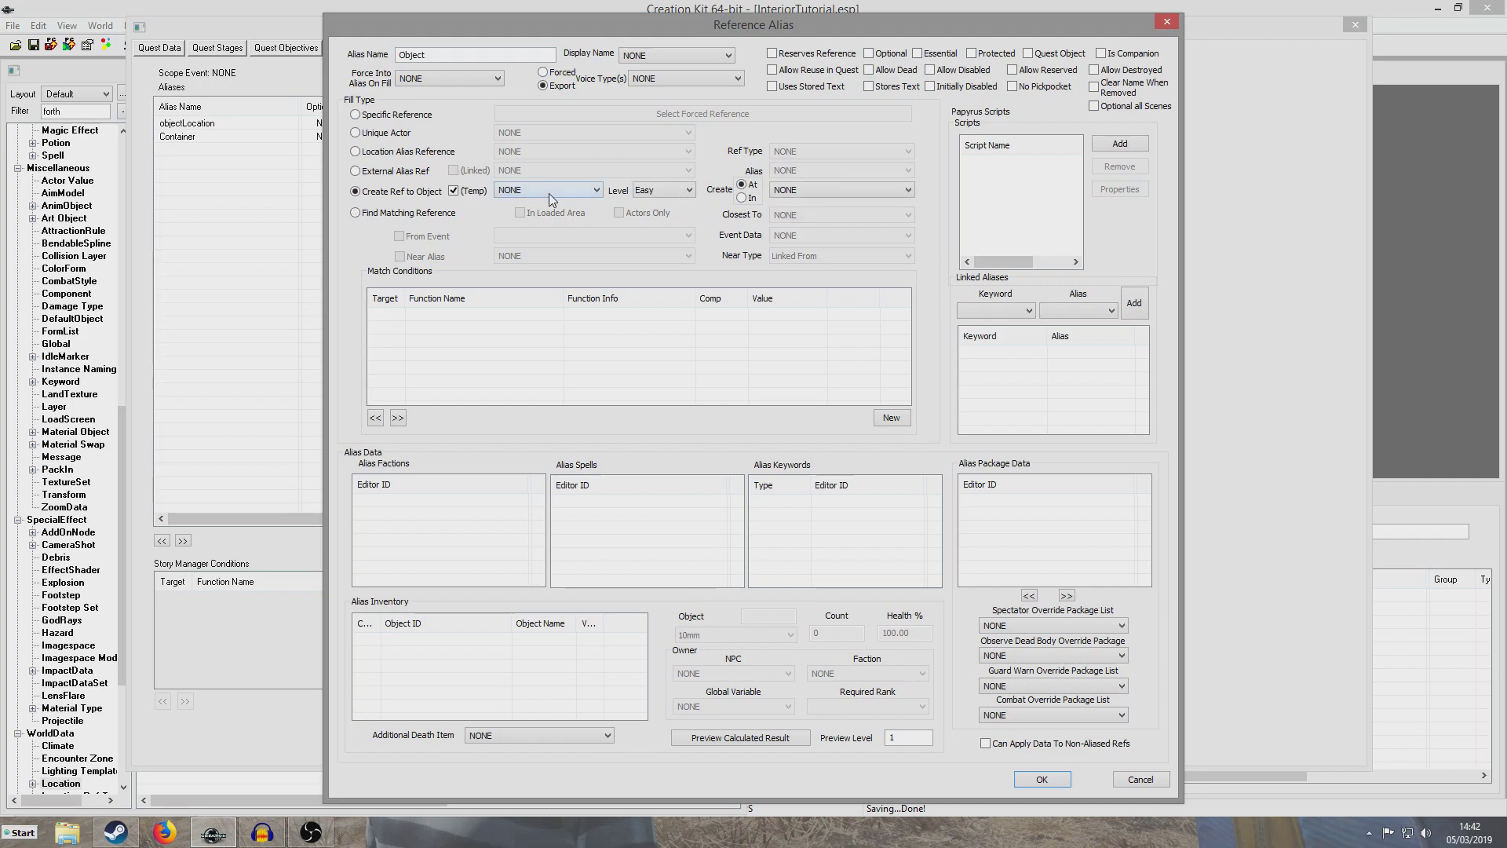
click(552, 192)
text(mil)
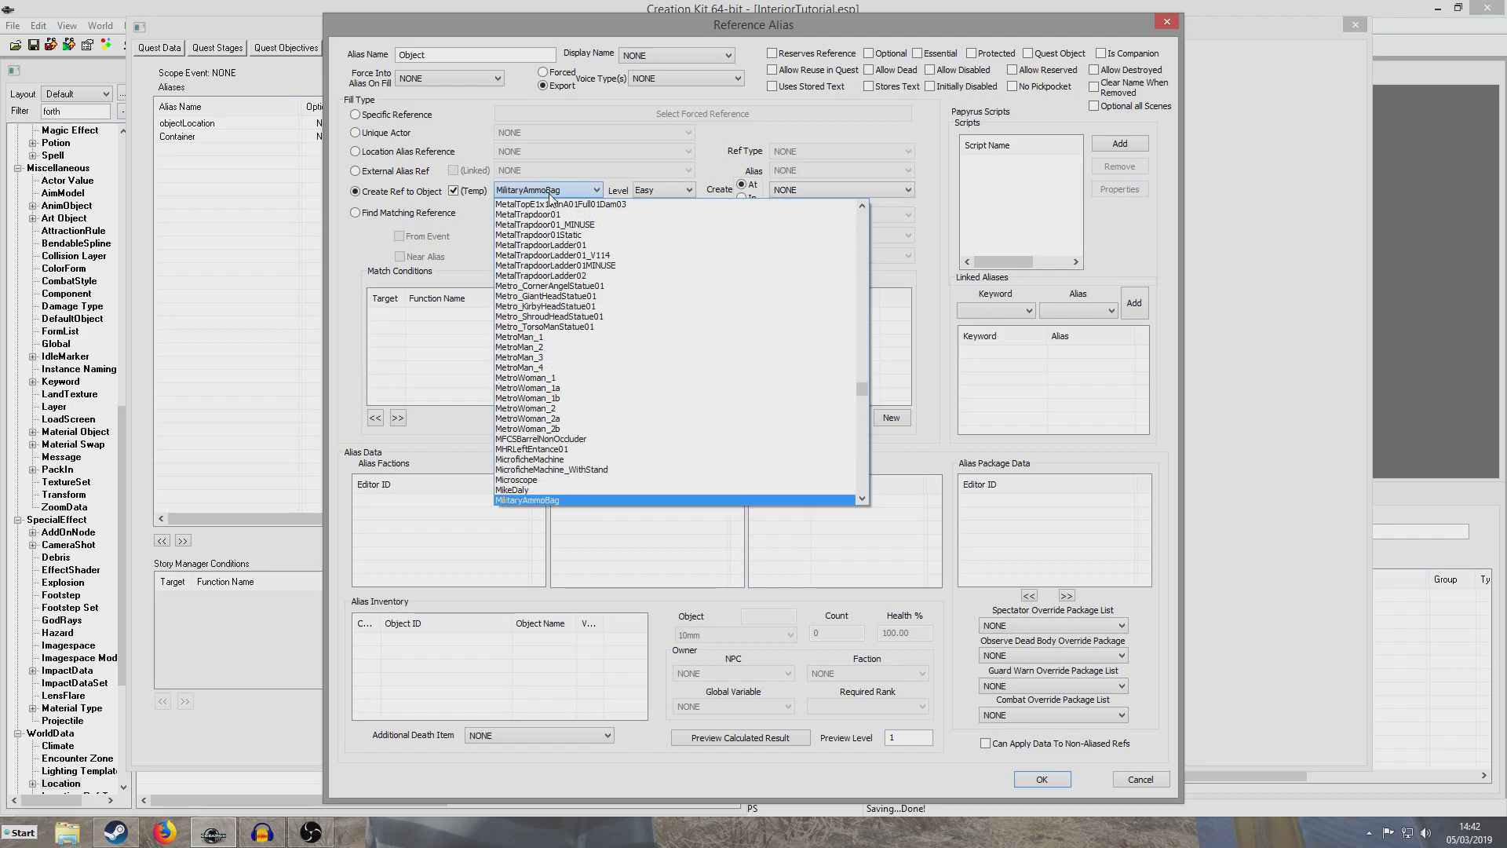
key(Down)
key(Down)
key(Down)
key(Down)
key(Down)
key(Down)
key(Down)
key(Down)
key(Down)
key(Down)
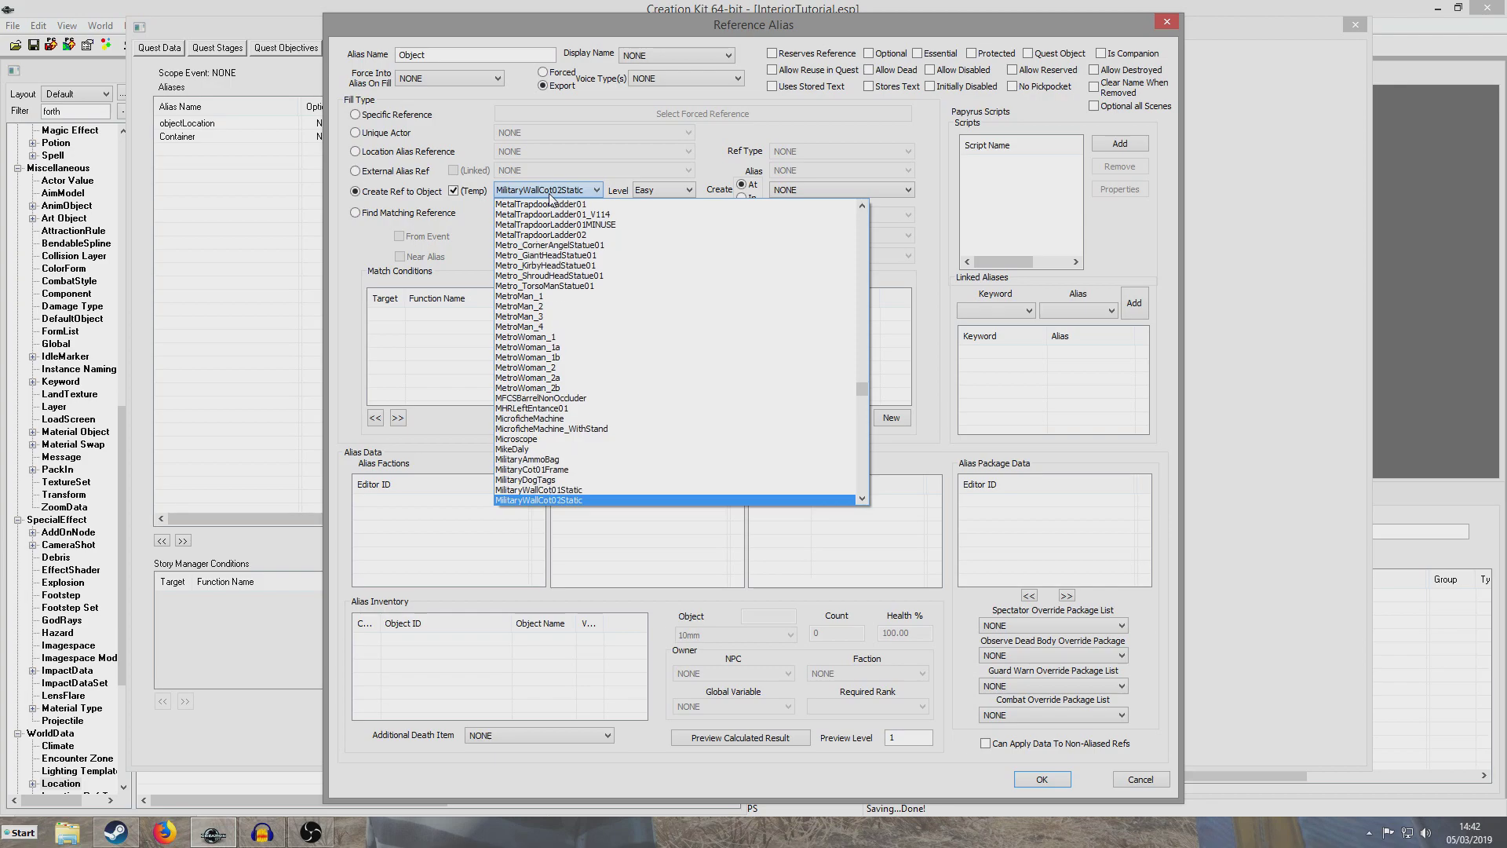
key(Down)
key(Down)
key(Down)
key(Down)
key(Down)
key(Down)
key(Down)
key(Down)
key(Down)
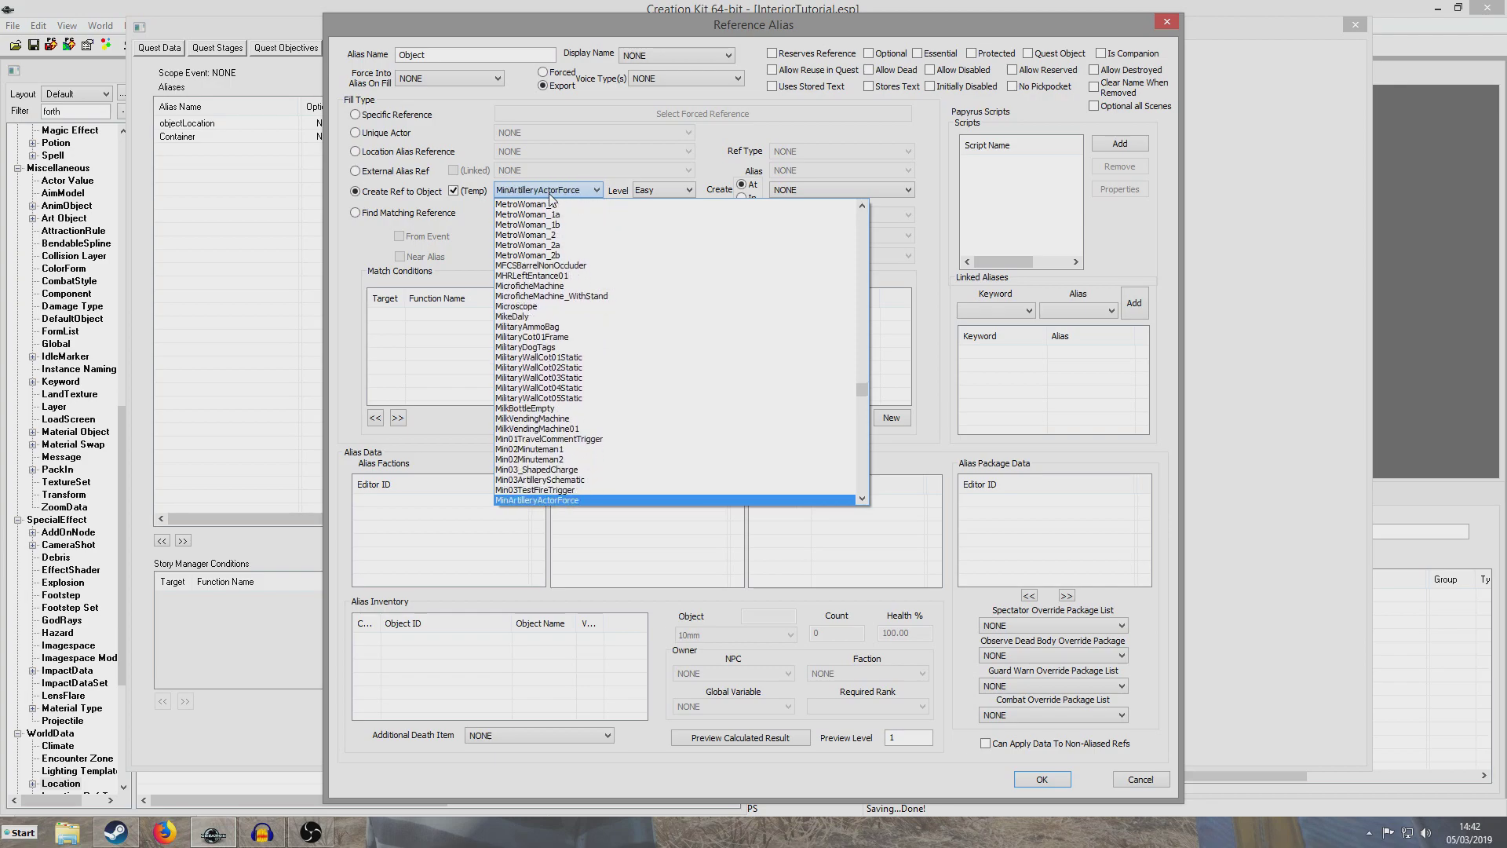
text(mil)
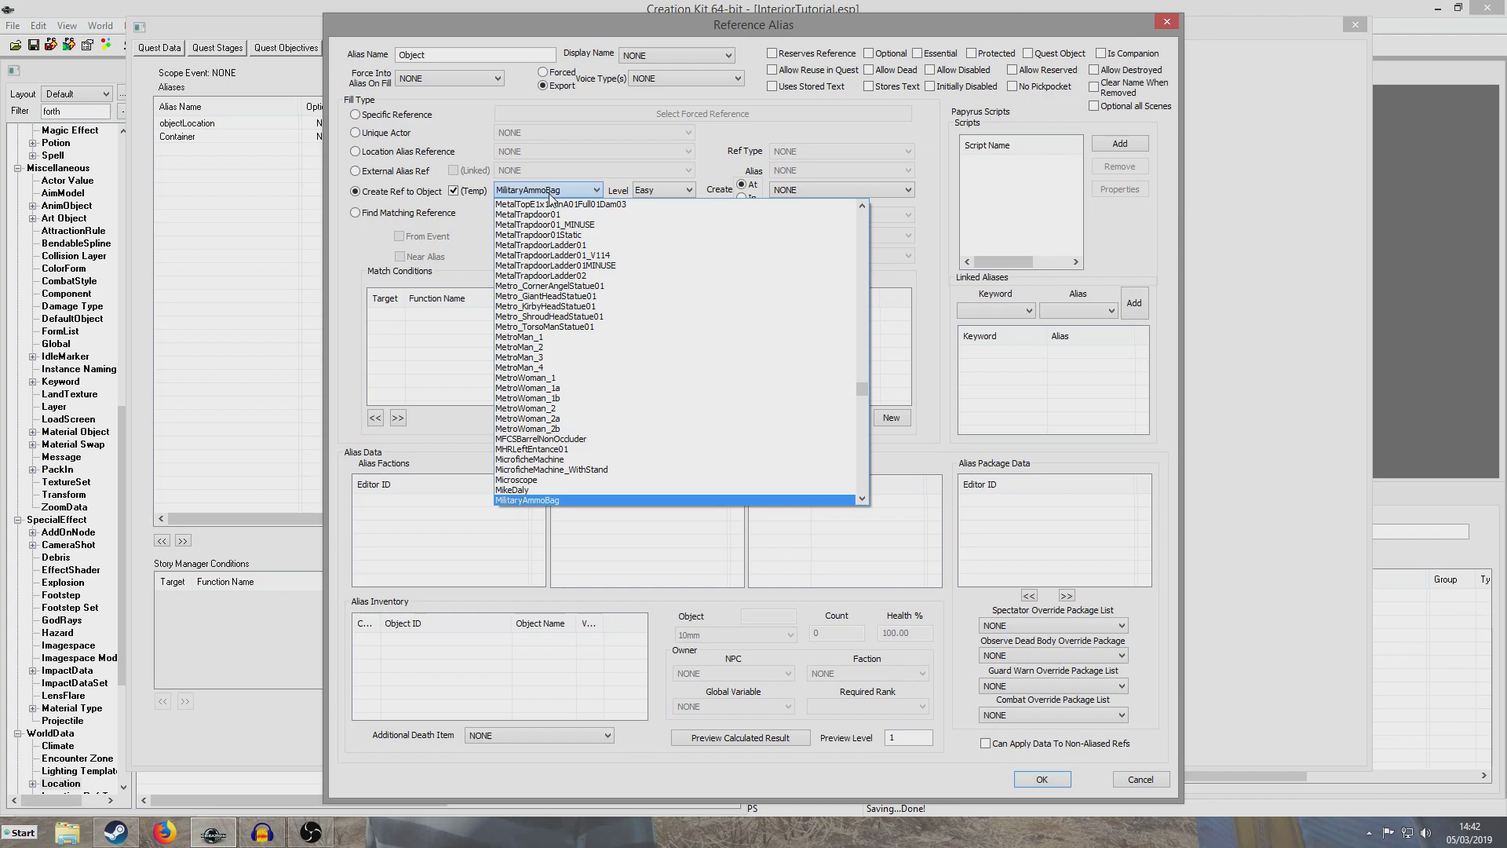
key(Up)
key(Up)
key(Up)
key(Up)
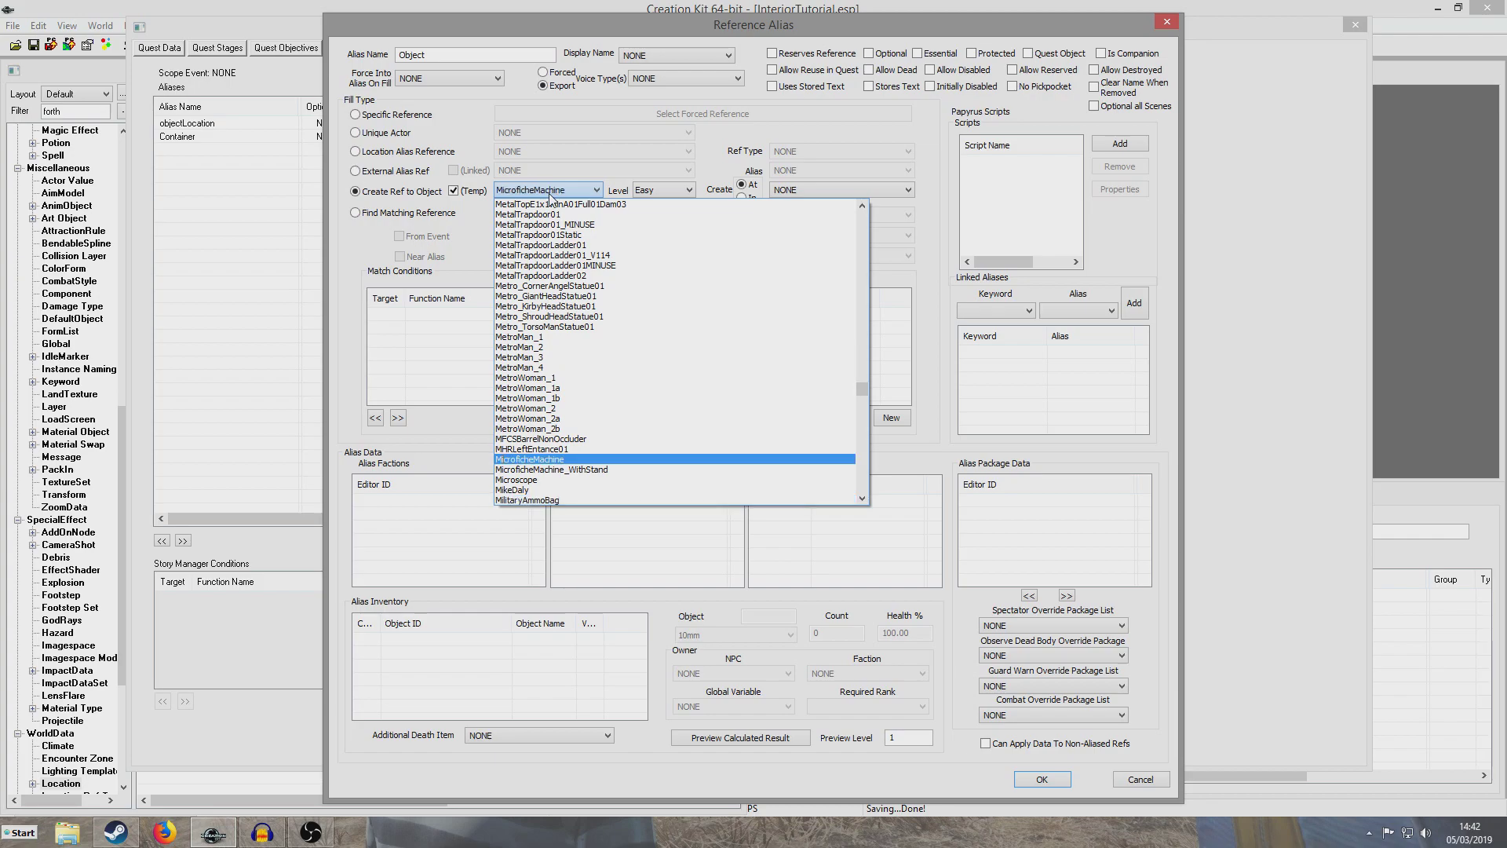
text(cir)
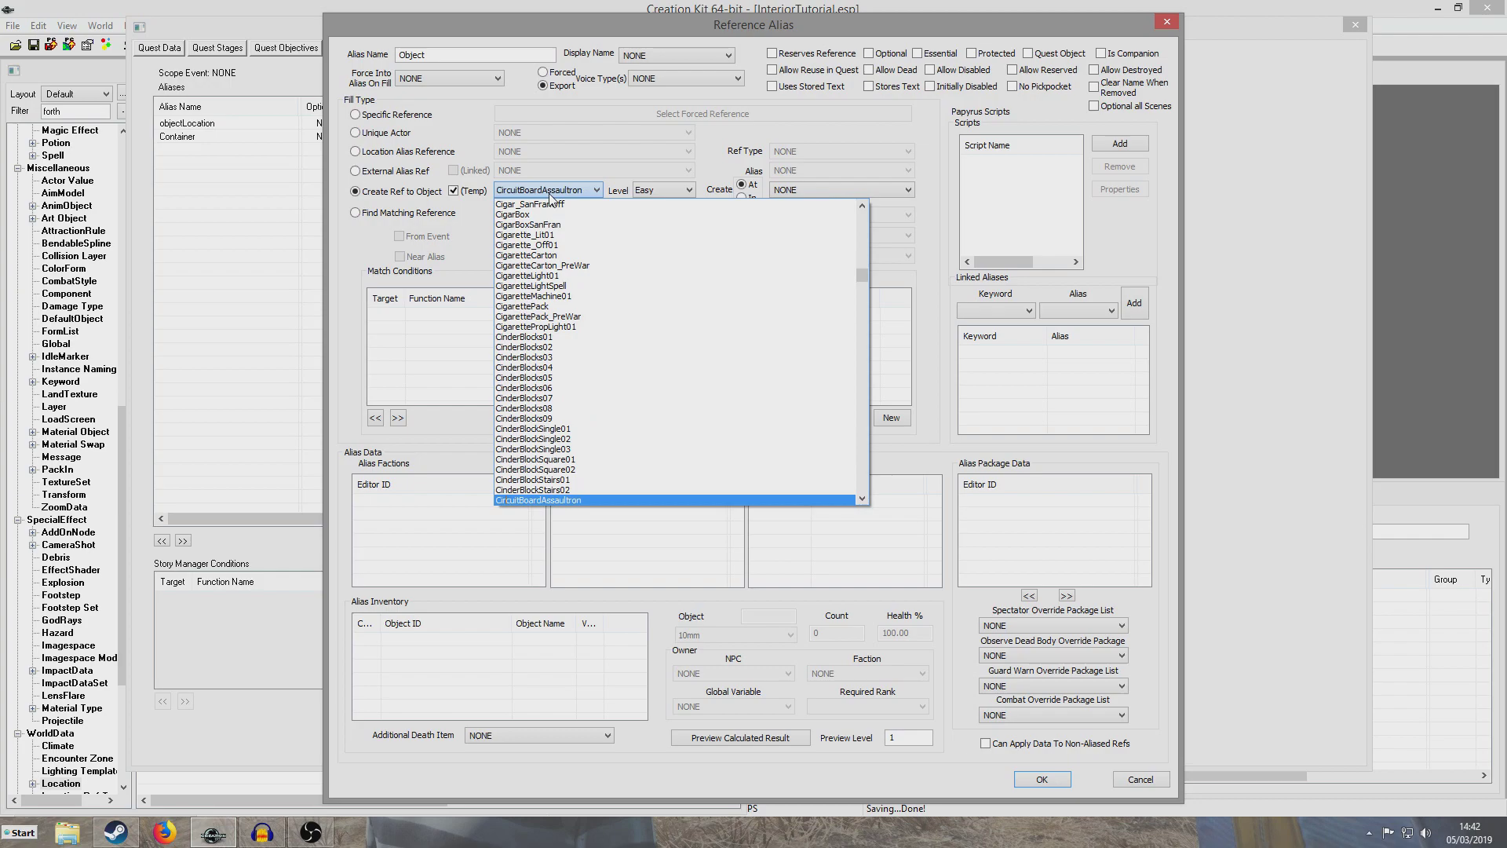
key(Down)
key(Return)
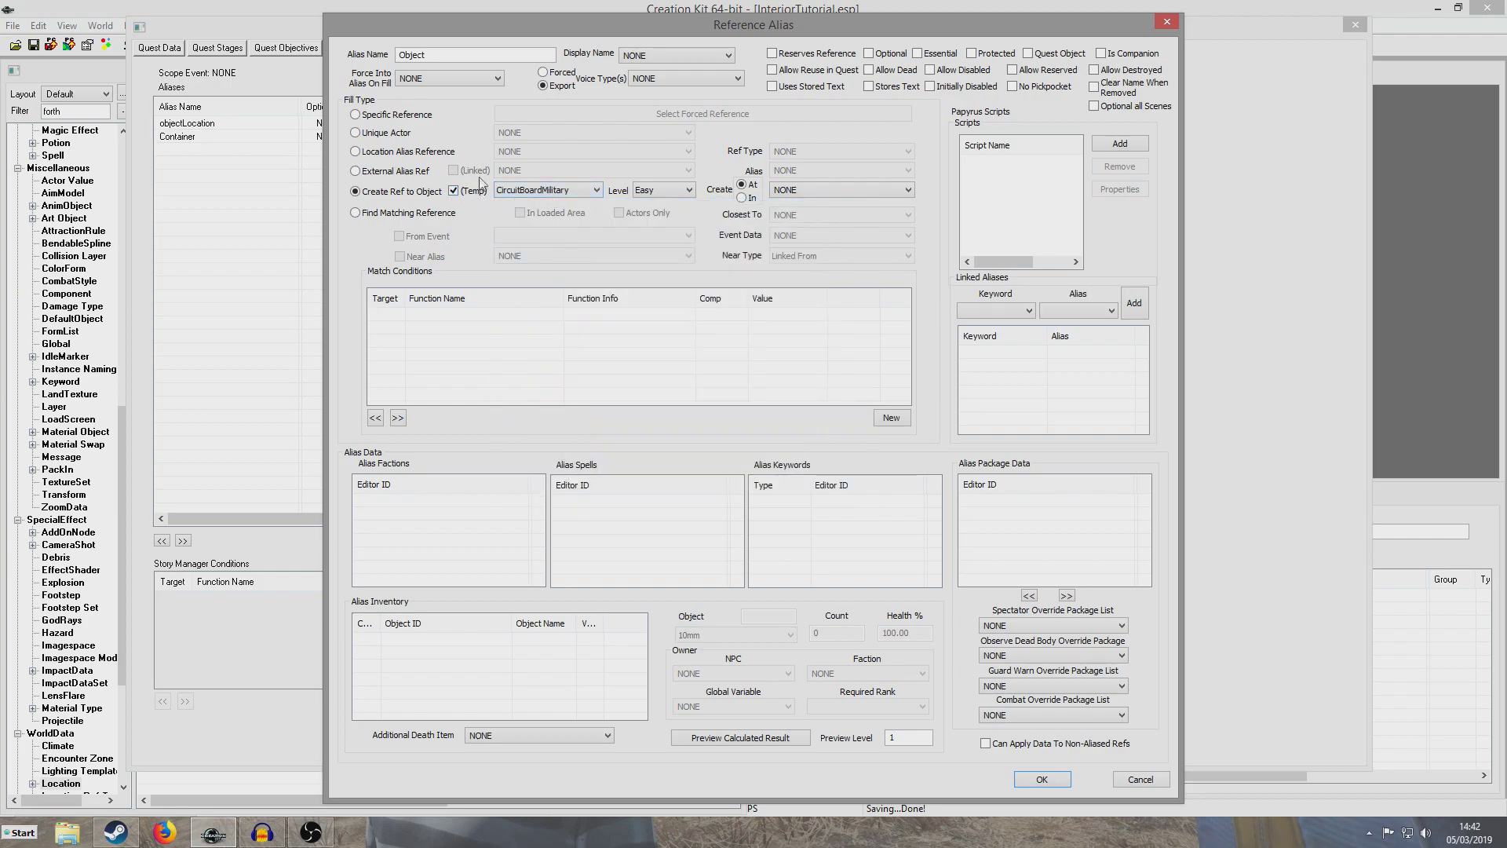
- Create it at level Easy inside the Container alias, save the alias, and close the quest
click(671, 196)
click(670, 196)
click(680, 191)
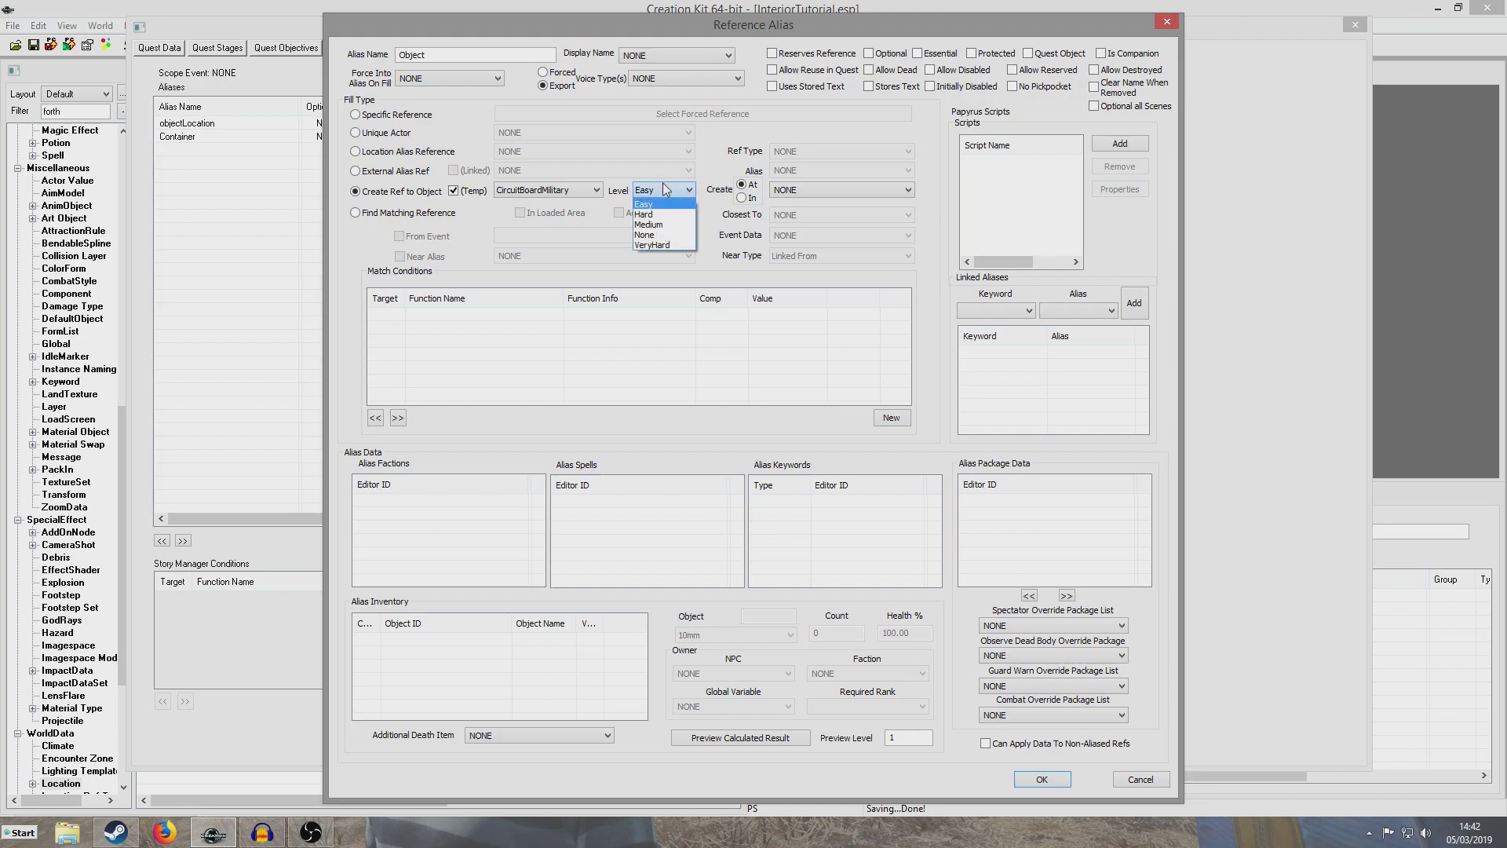
click(682, 202)
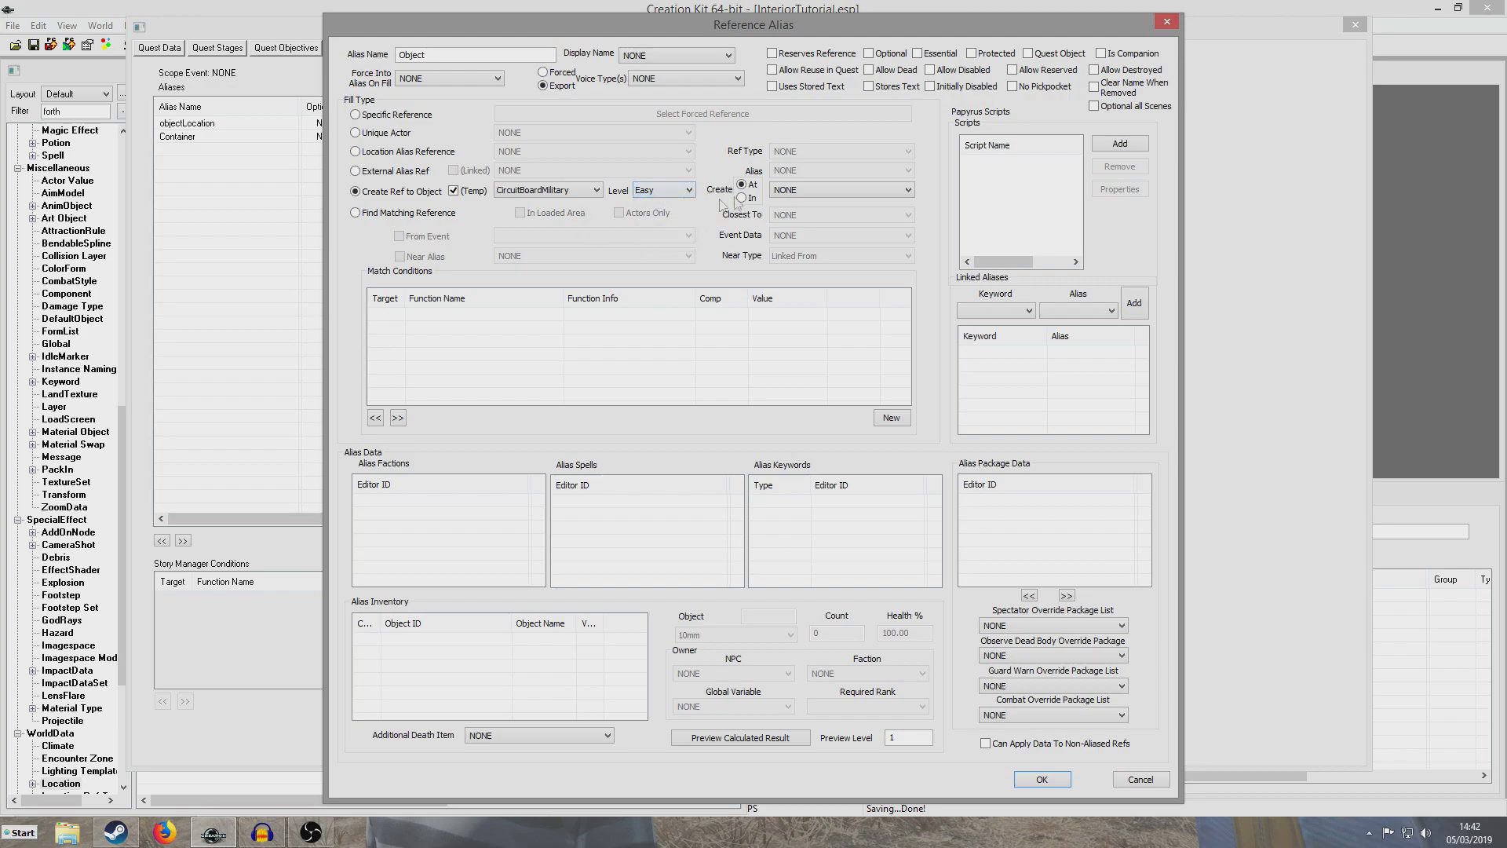
click(743, 199)
click(754, 201)
click(829, 194)
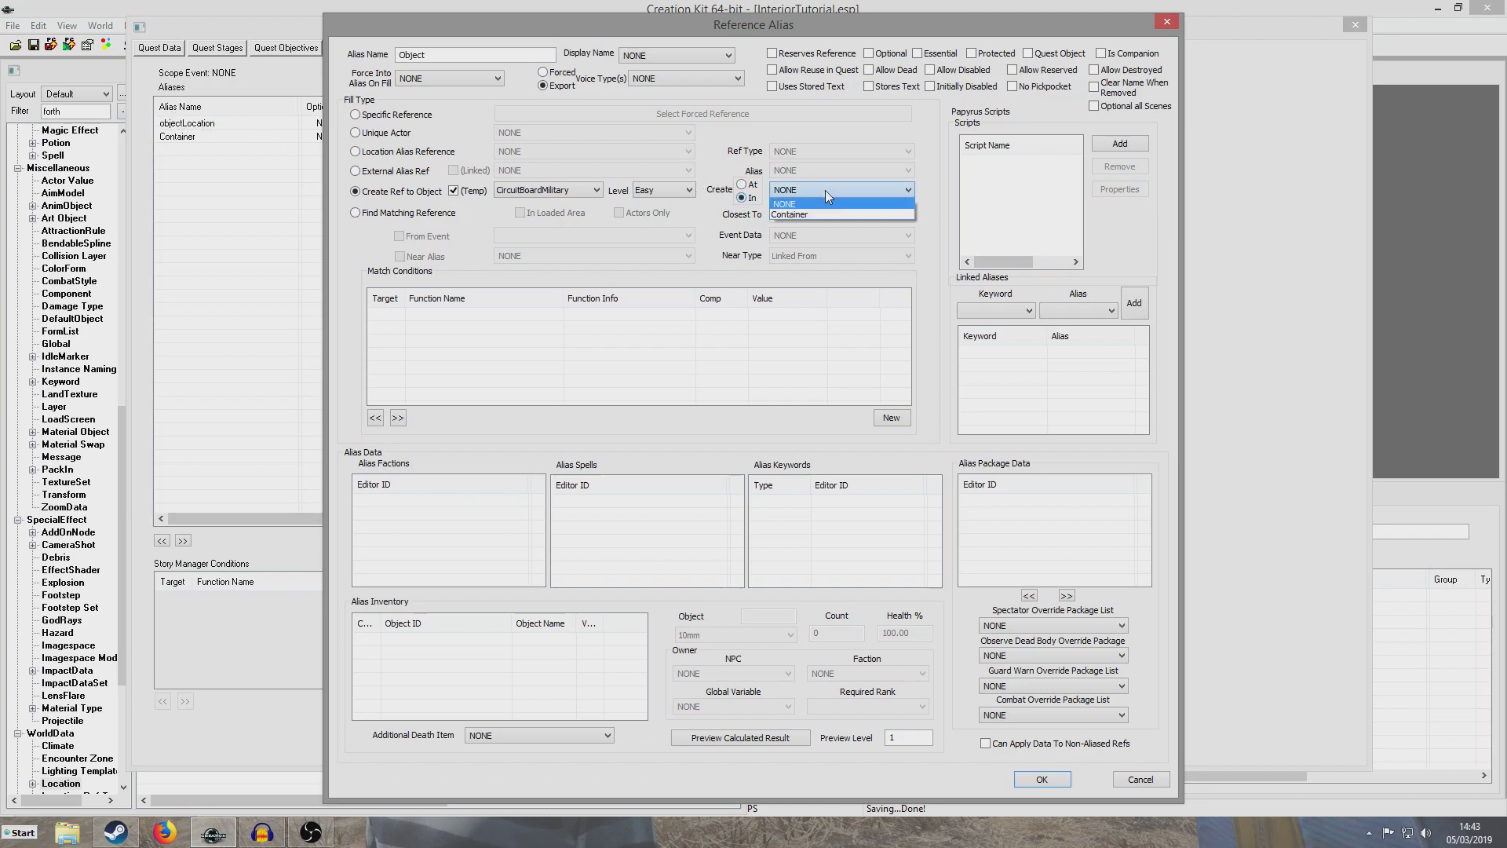
click(820, 215)
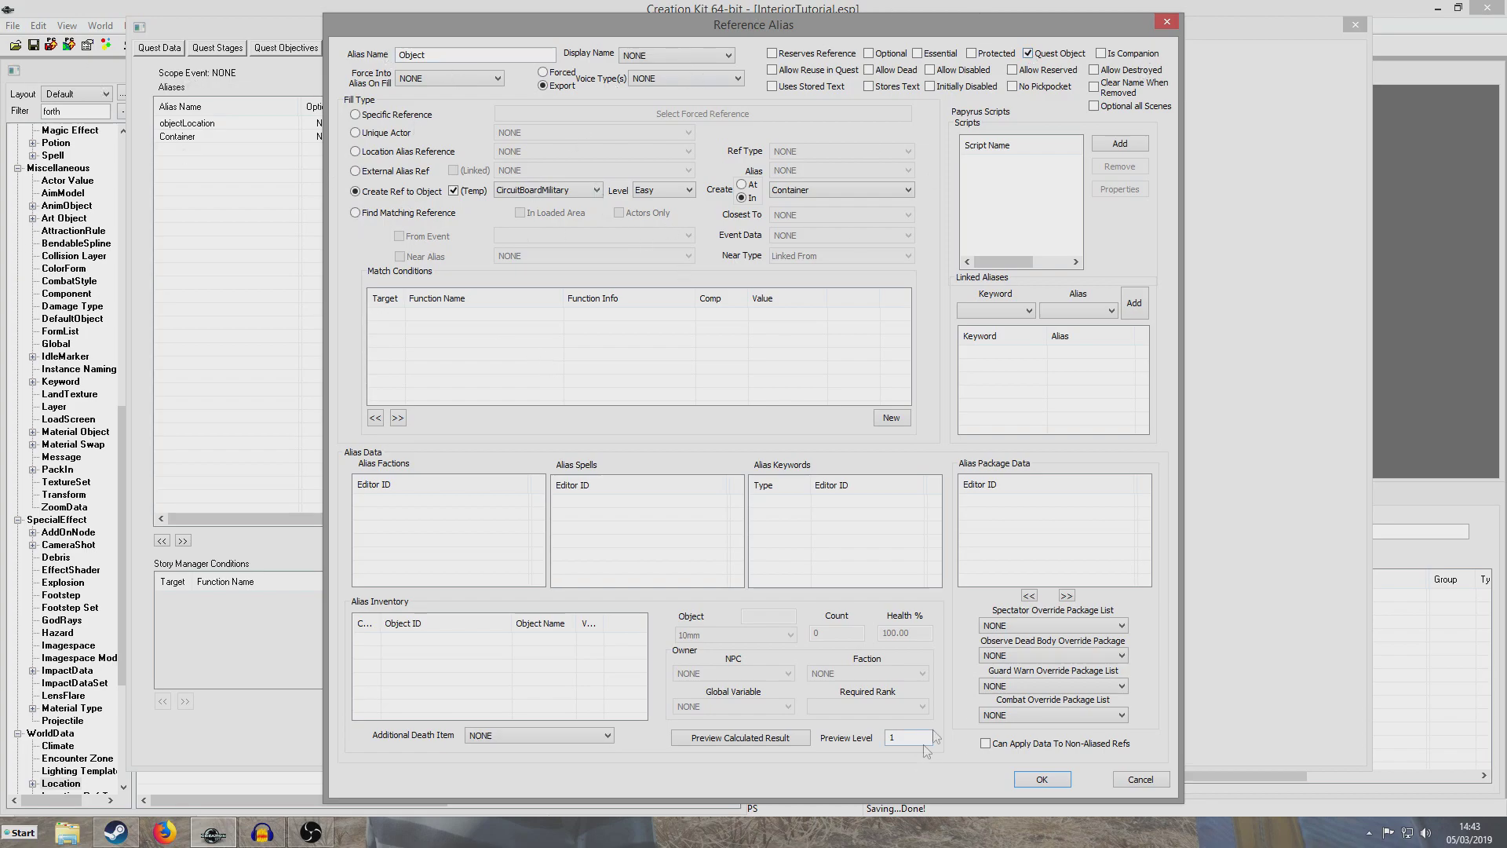
click(1050, 779)
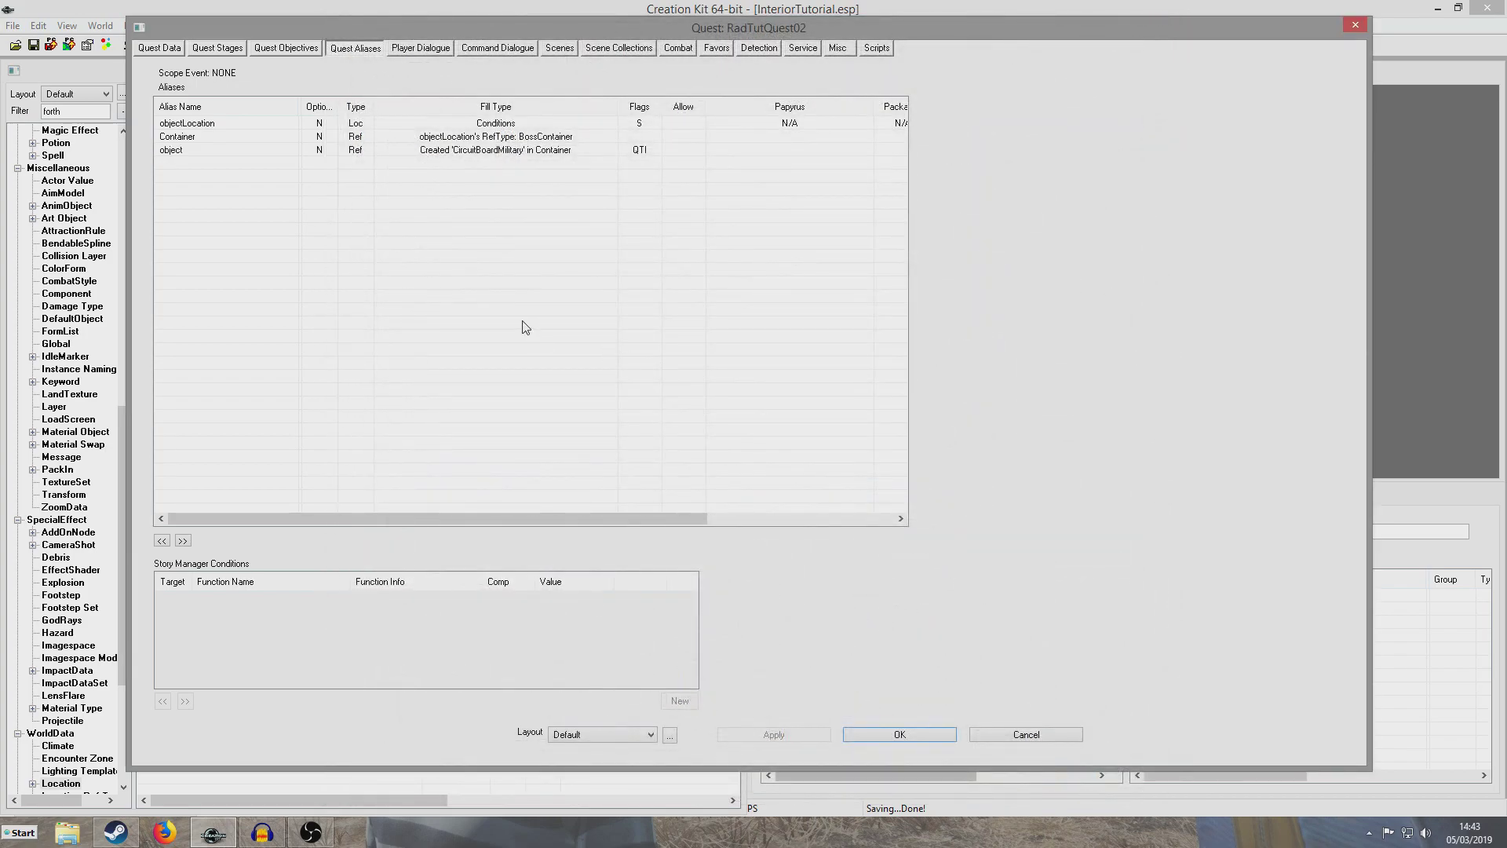
click(909, 731)
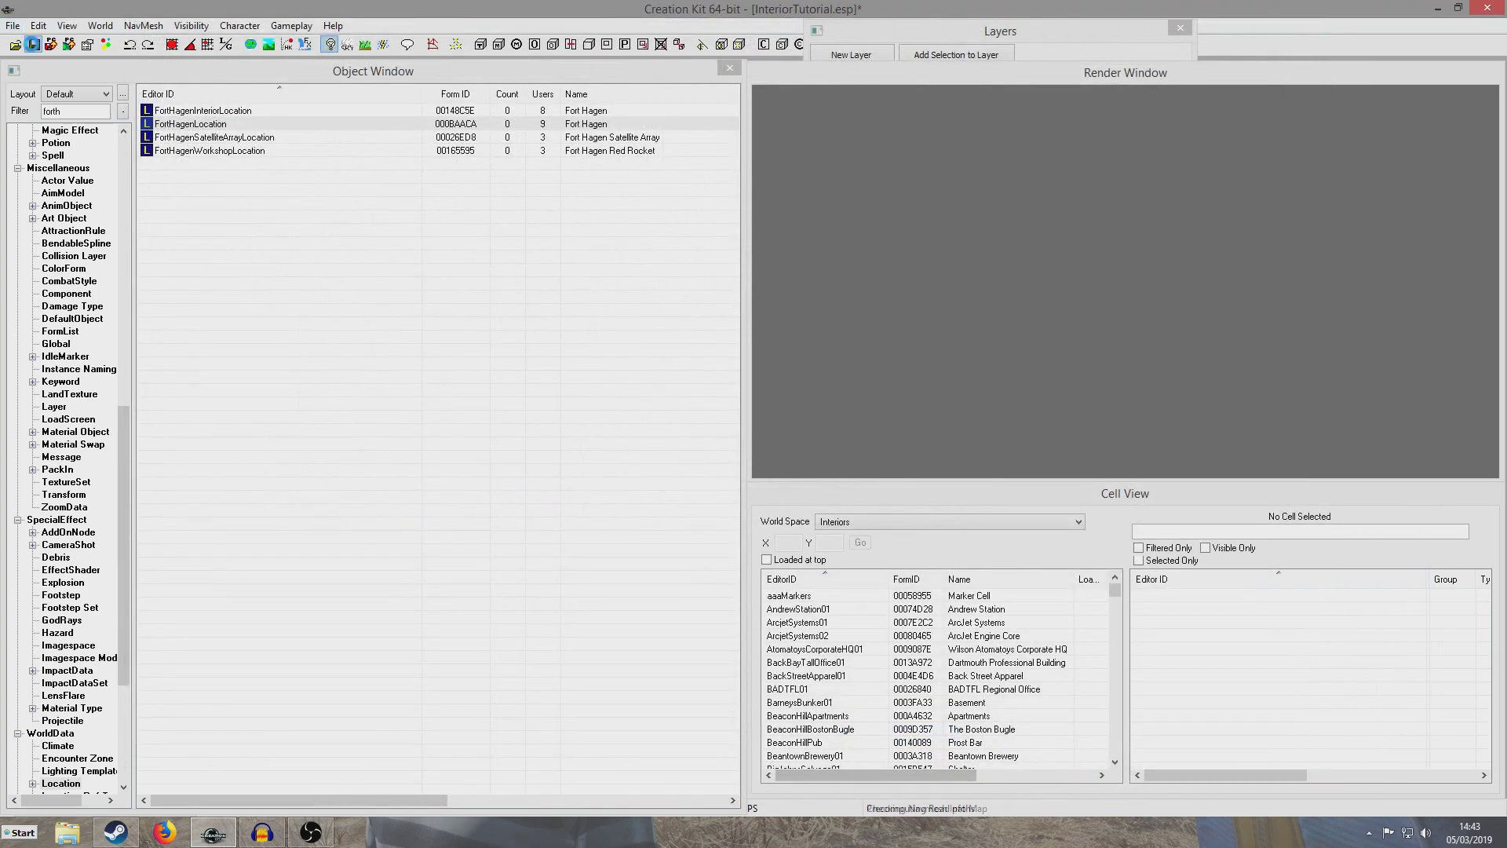
- Filter the Object Window by 'radt' and reopen RadTutQuest02
double_click(52, 111)
text(tut)
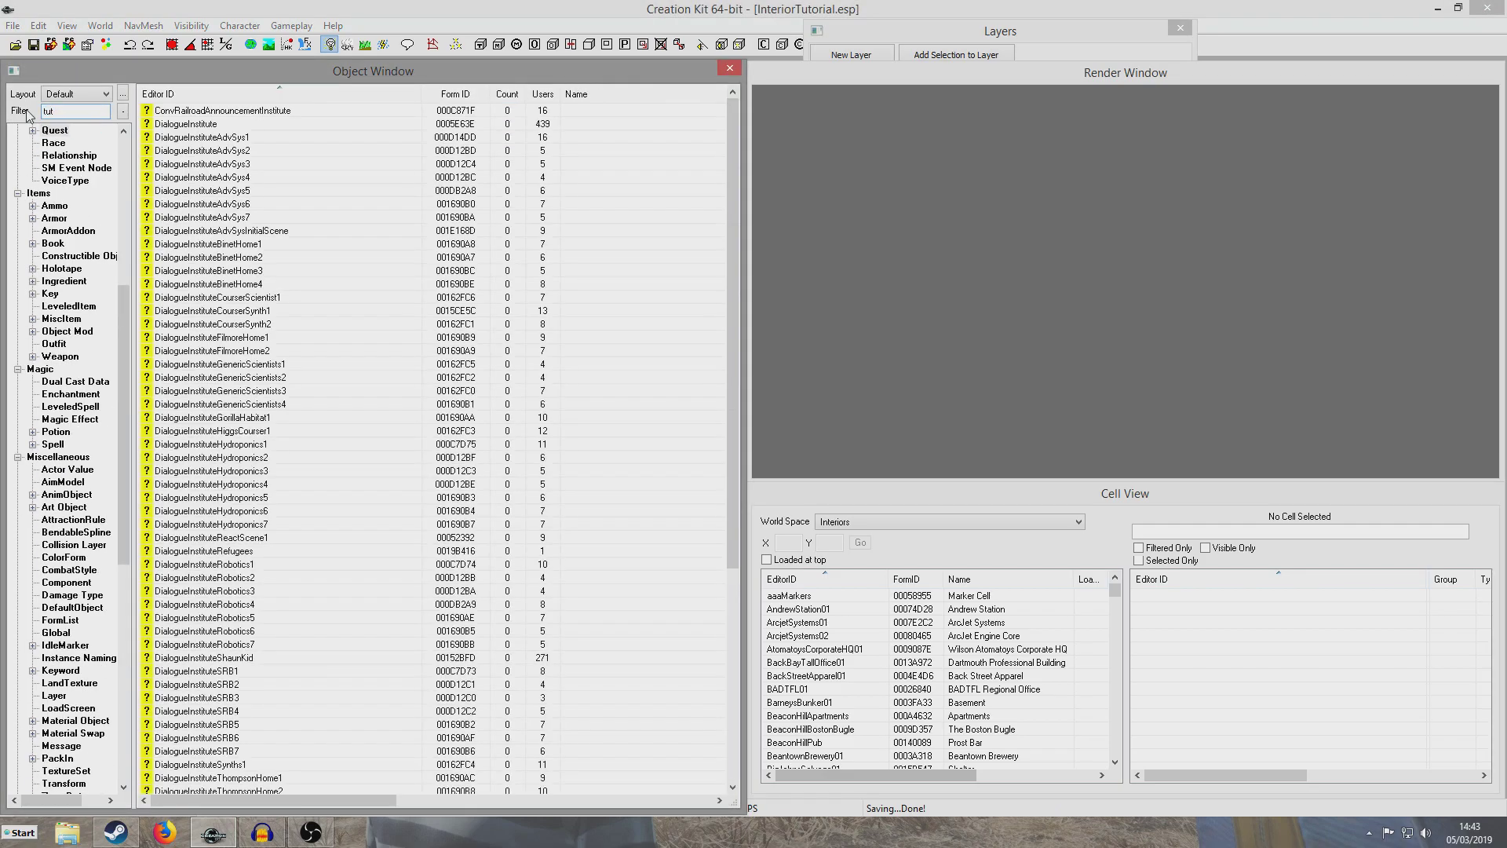
text(r)
double_click(49, 110)
text(radt)
double_click(181, 126)
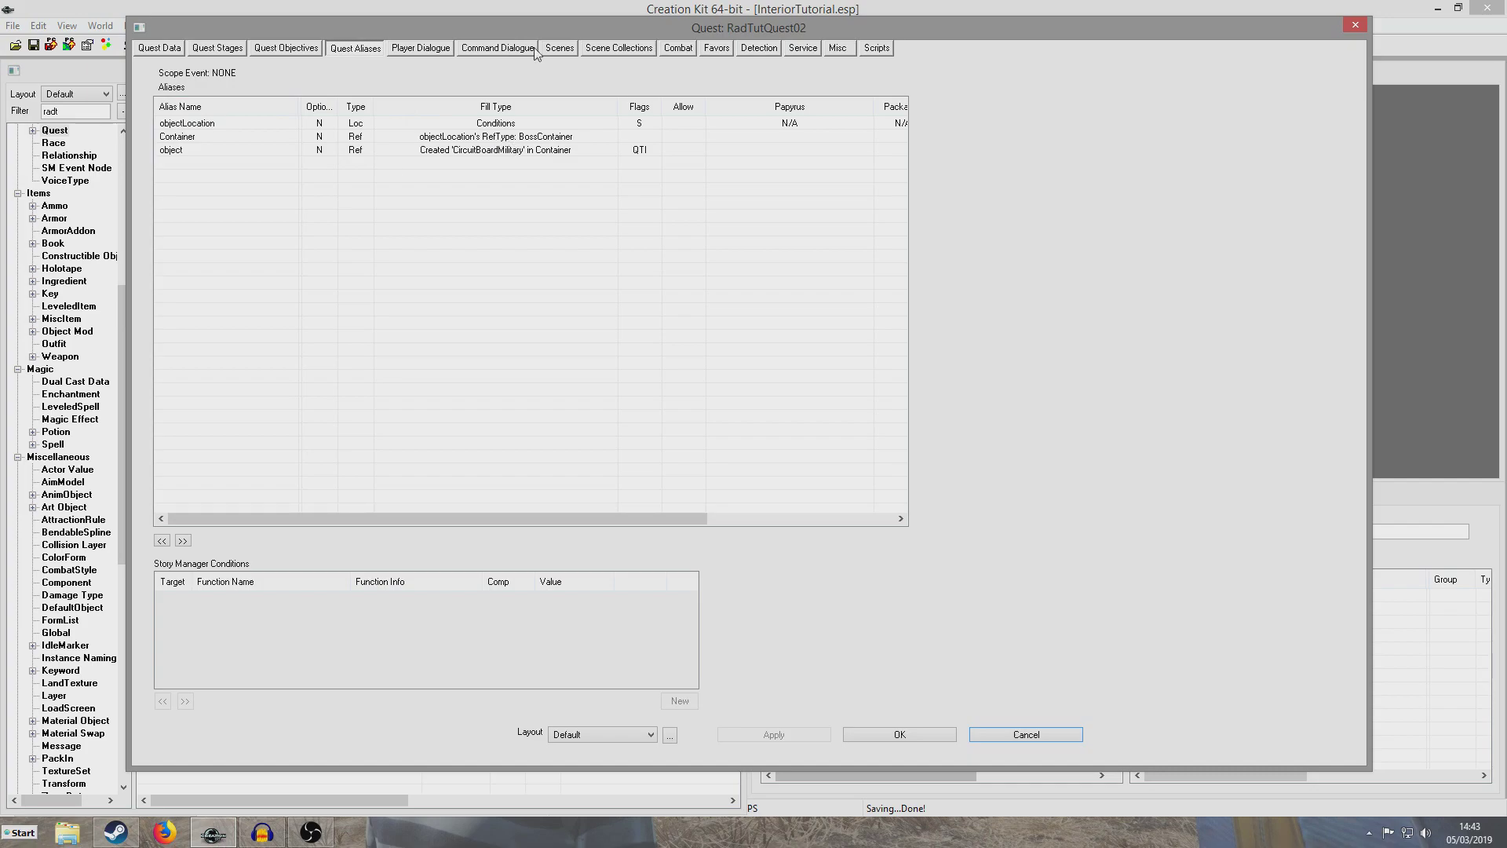
- Add quest stage 5 with a new log entry
click(217, 49)
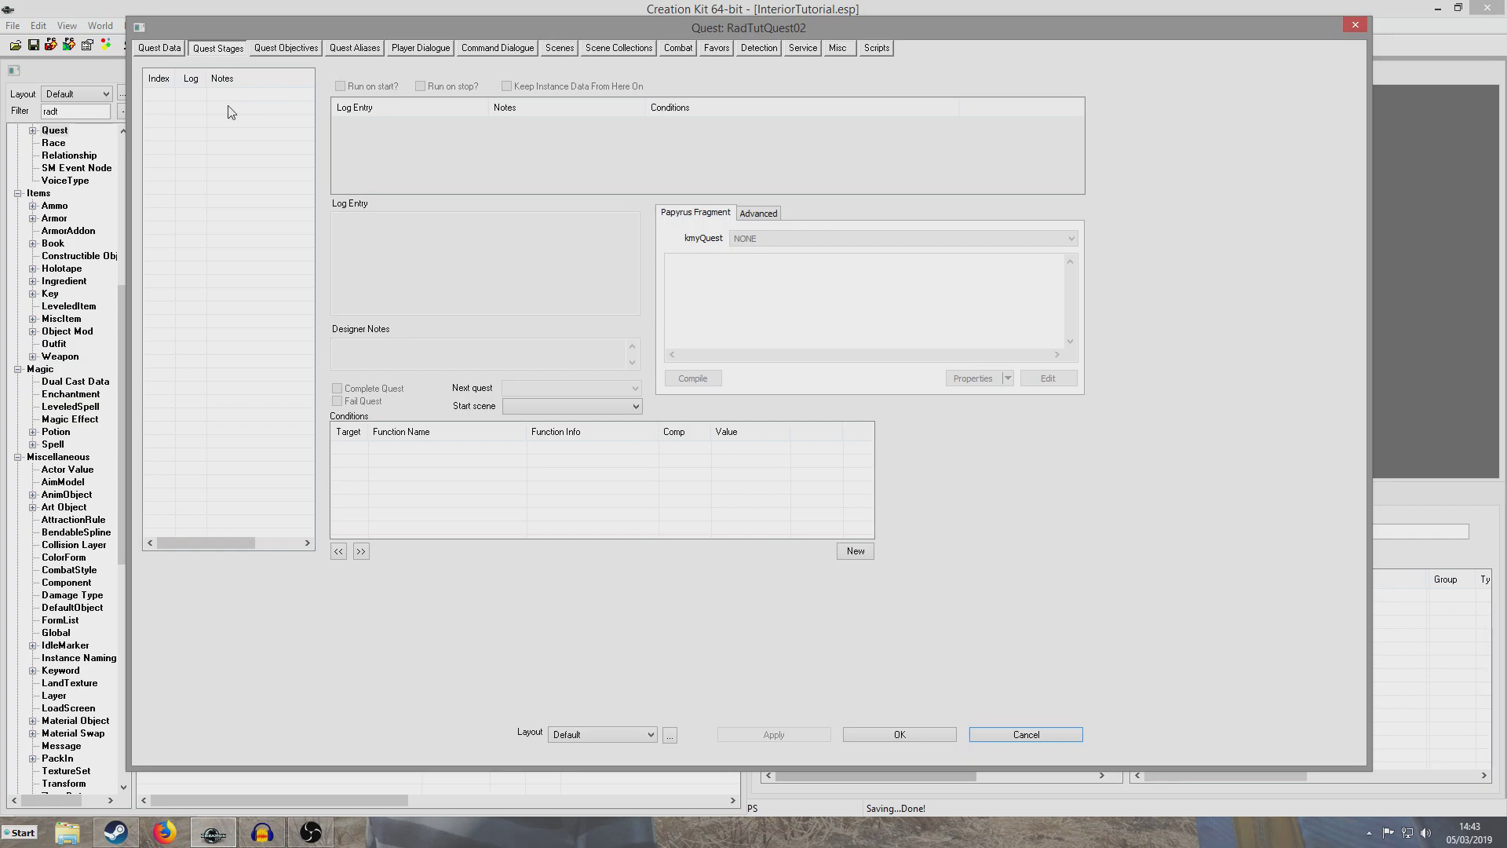
right_click(230, 112)
click(299, 116)
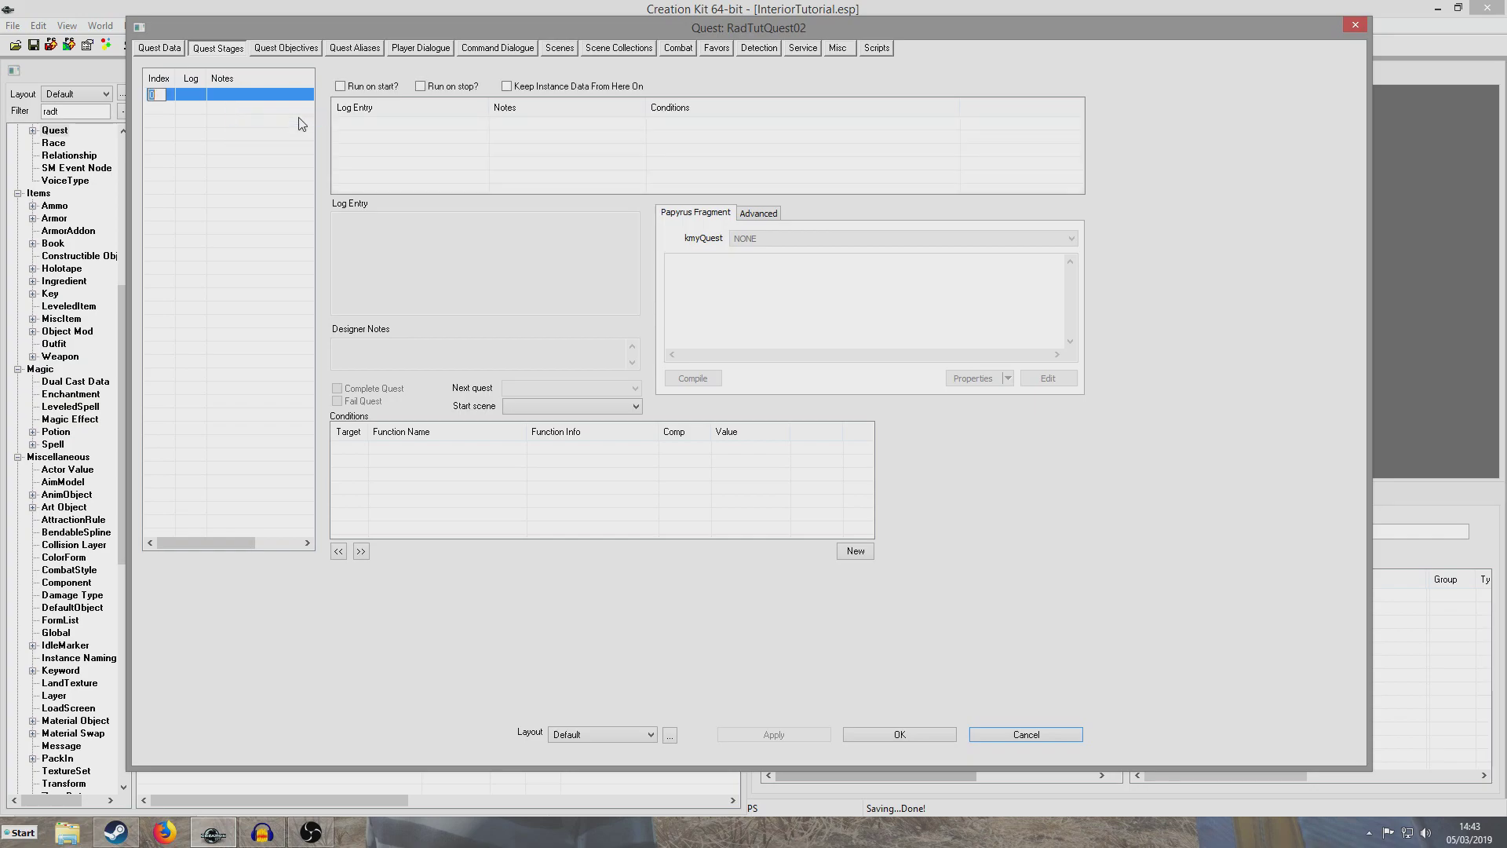
text(5)
right_click(383, 145)
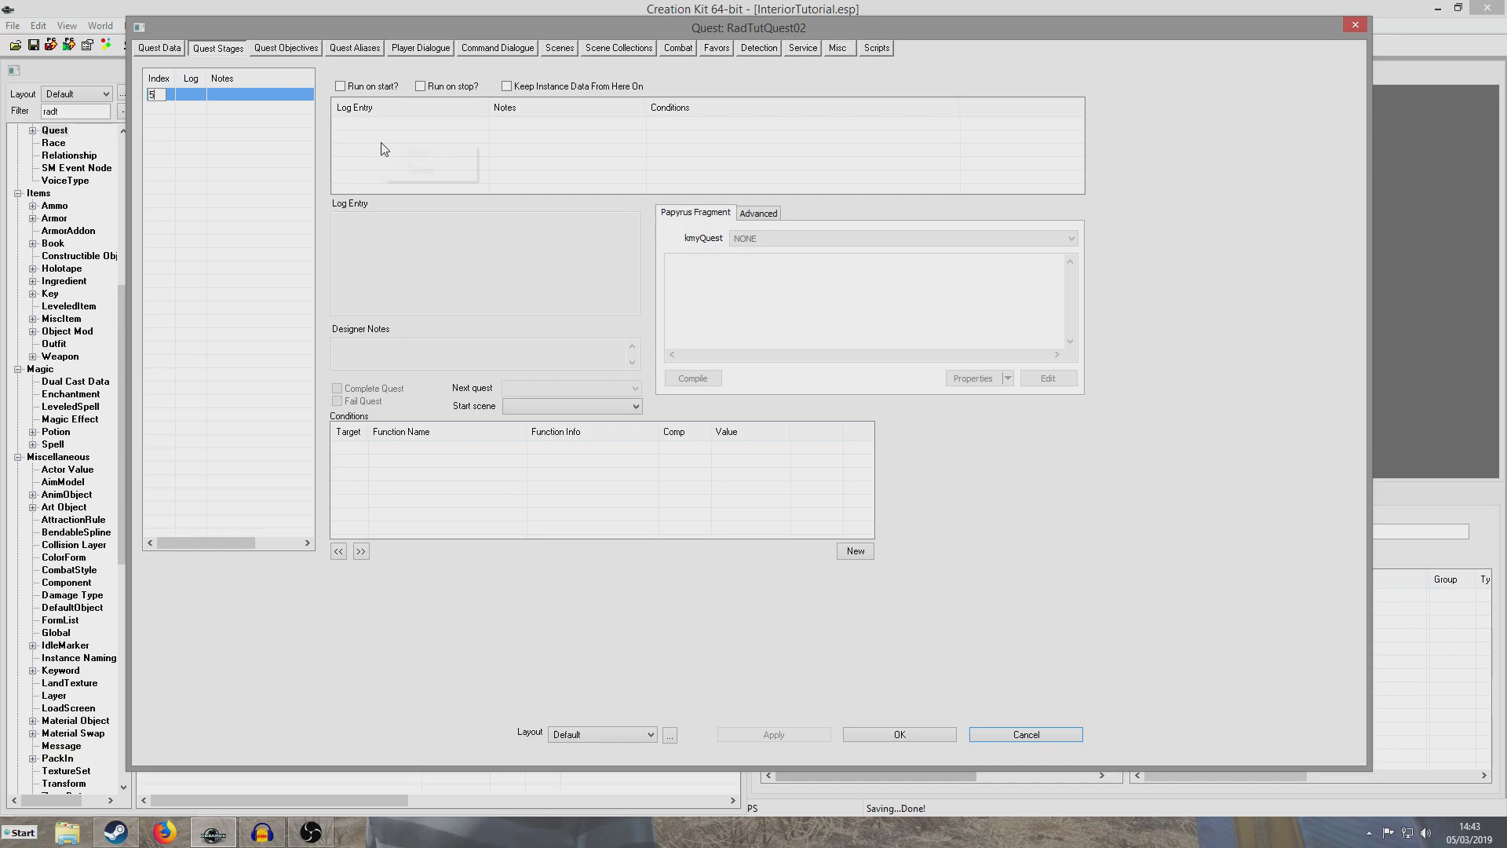
click(407, 153)
- Write stage 5 notes 'Player is told to find the object' and fragment SetObjectiveDisplayed(5)
click(400, 343)
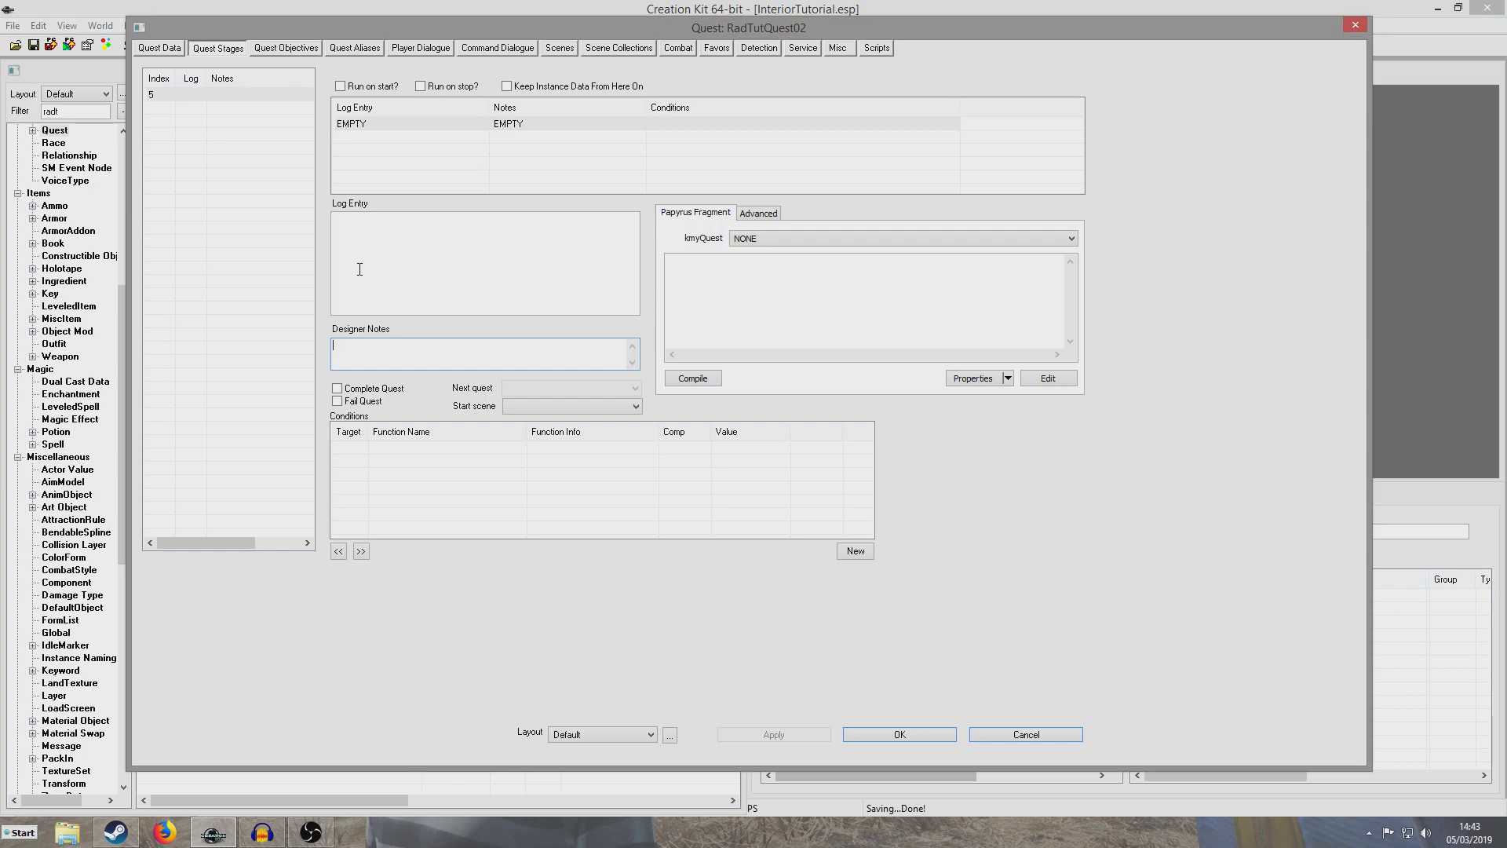
text(Plkayer is told to find the object)
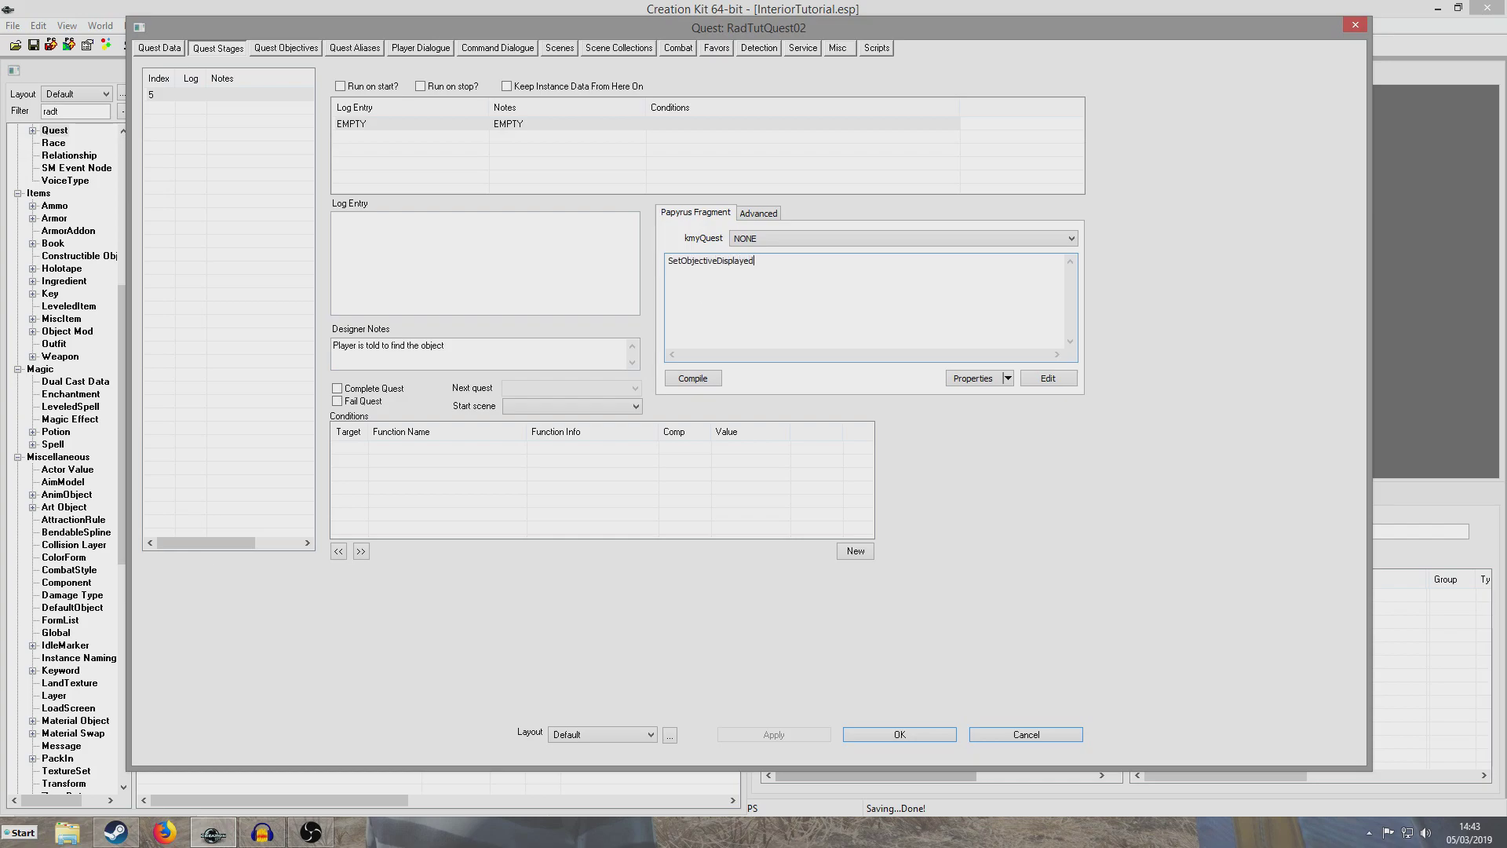
click(695, 379)
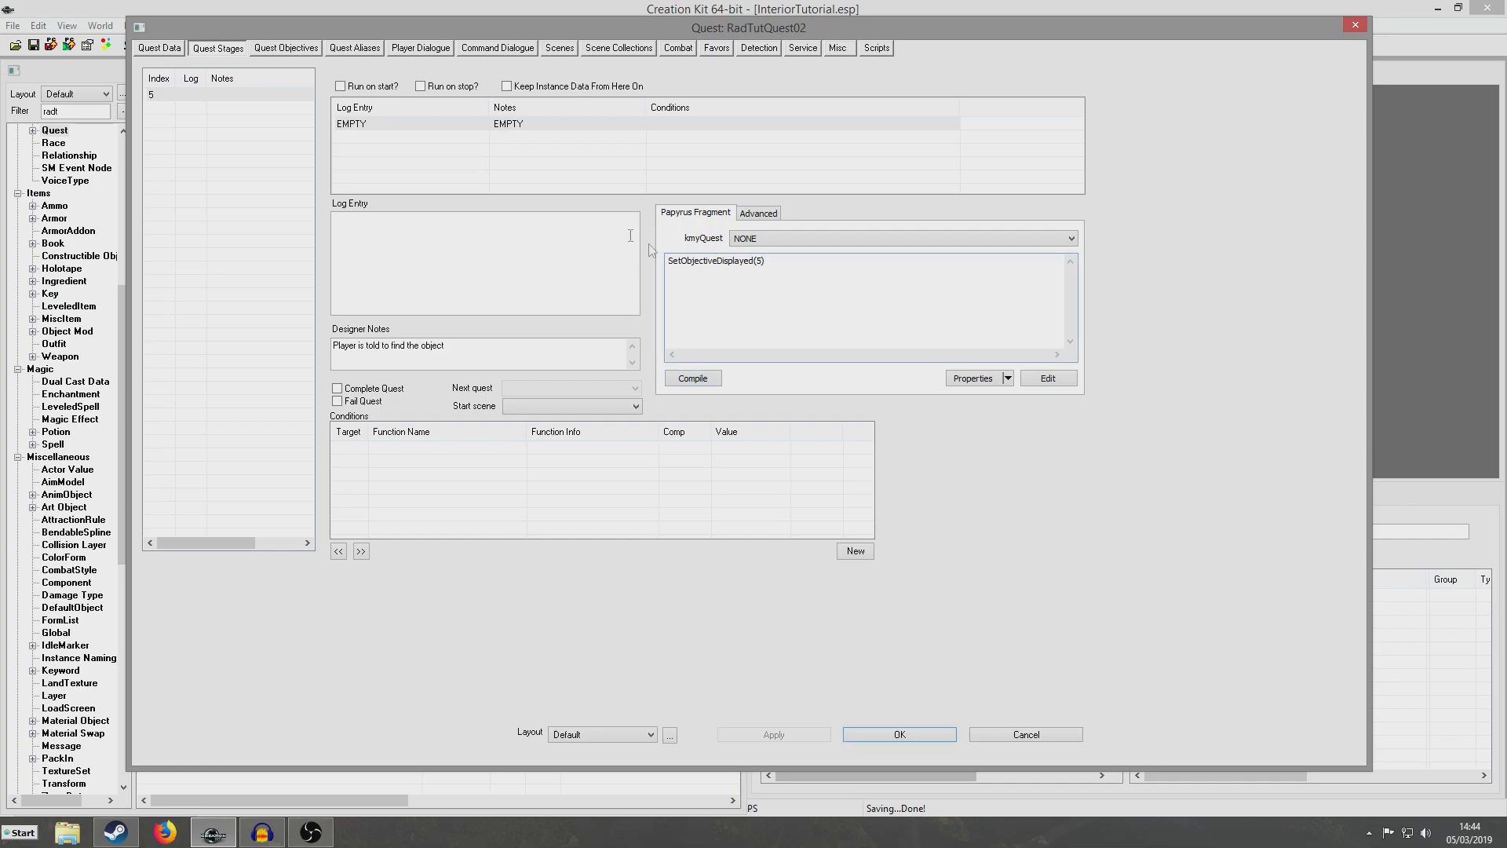
right_click(235, 131)
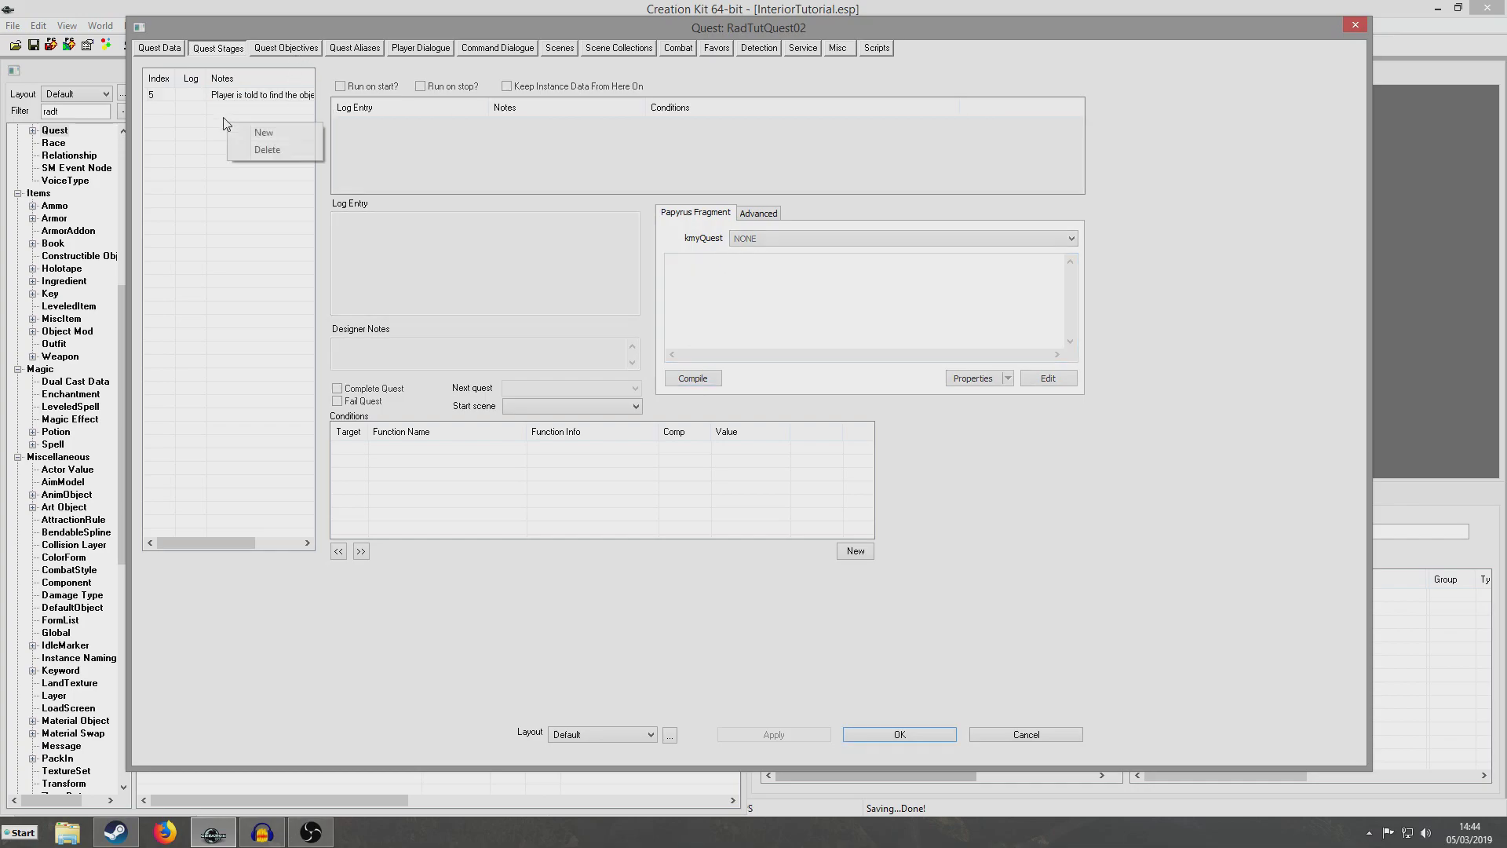
- Create stage 10 with a log entry and designer notes 'Player finds the circuit board'
click(264, 132)
text(10)
right_click(416, 130)
click(446, 139)
click(408, 360)
text(Player finds the circuit board)
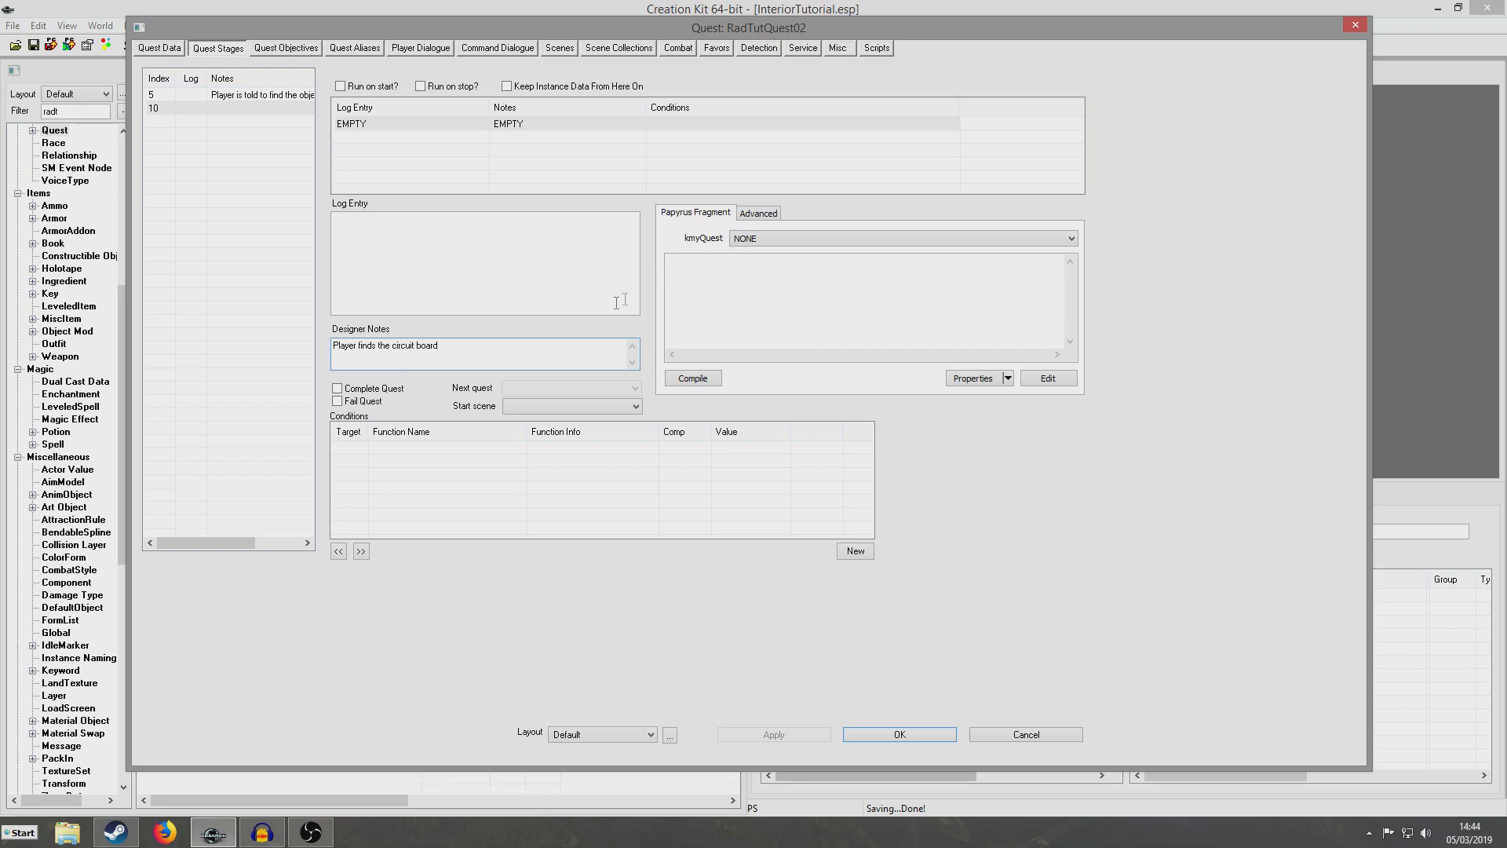
- Write and compile the stage 10 fragment SetObjectiveCompleted(5) and SetObjectiveDisplayed(10)
click(735, 300)
text(SetObj)
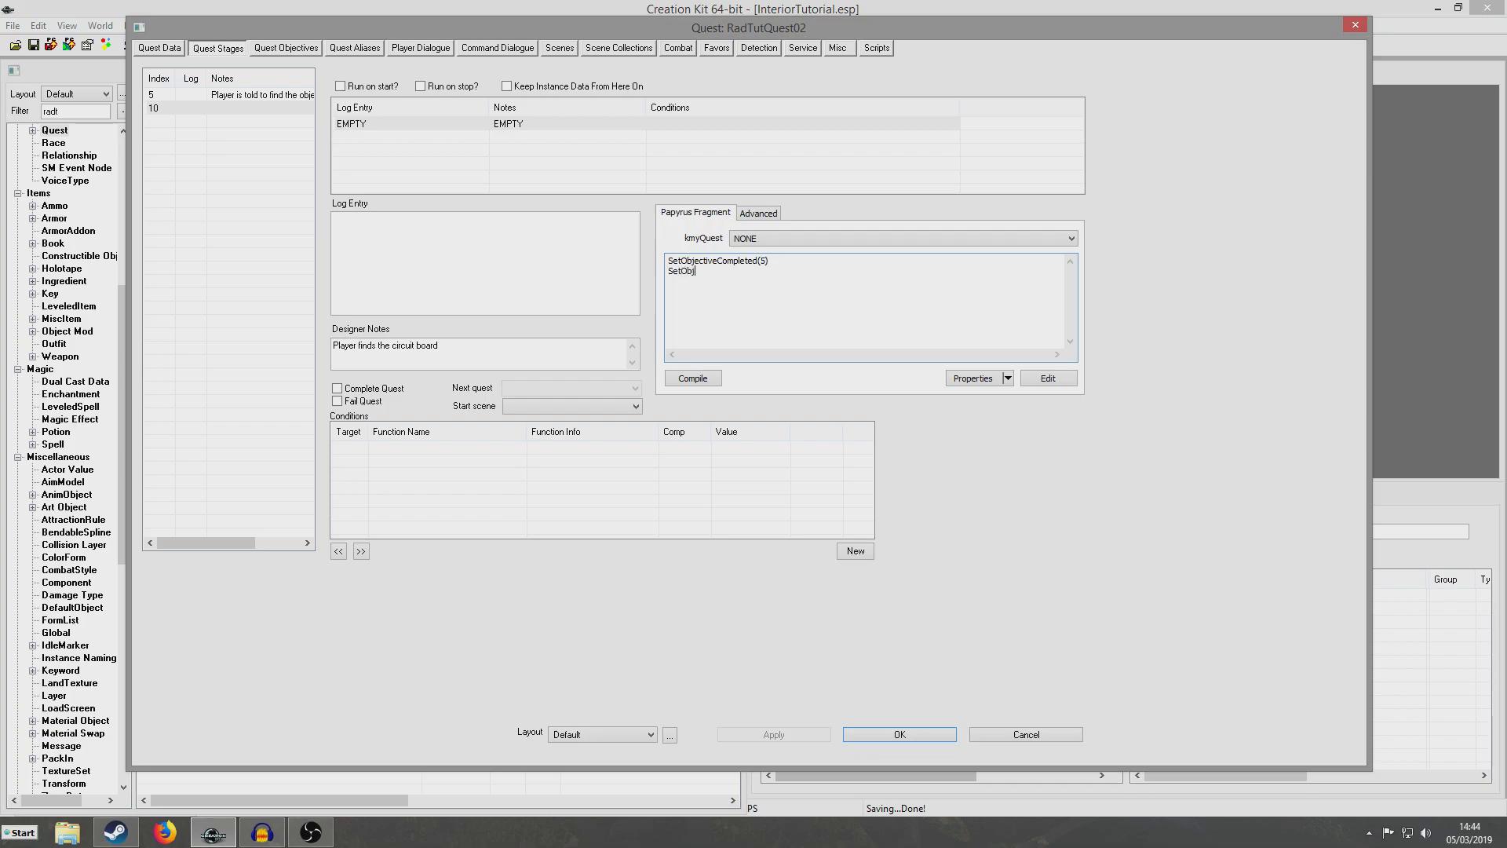
text(isplayed(10))
click(712, 379)
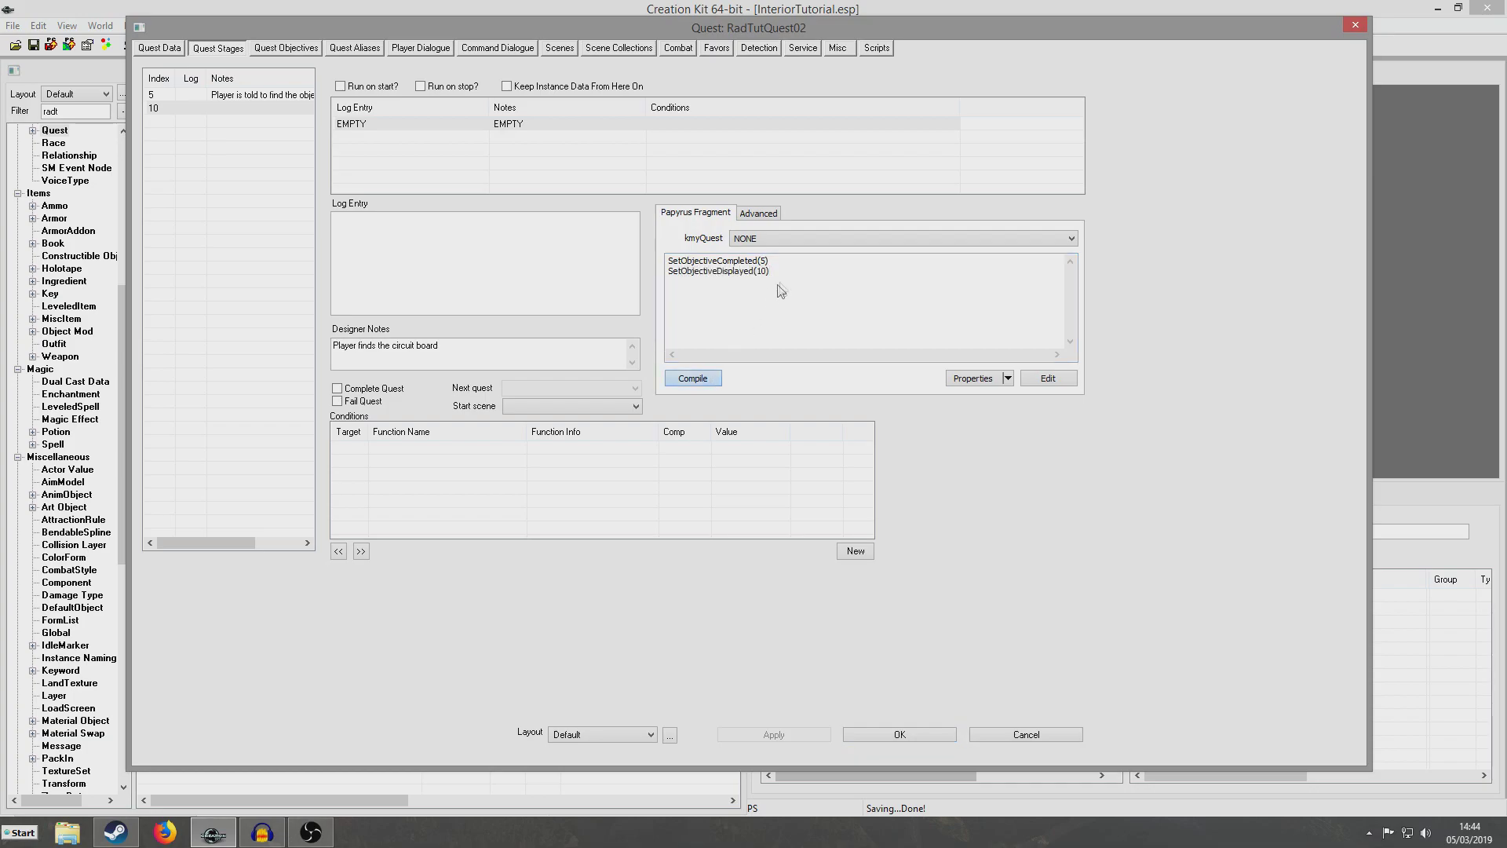
click(778, 273)
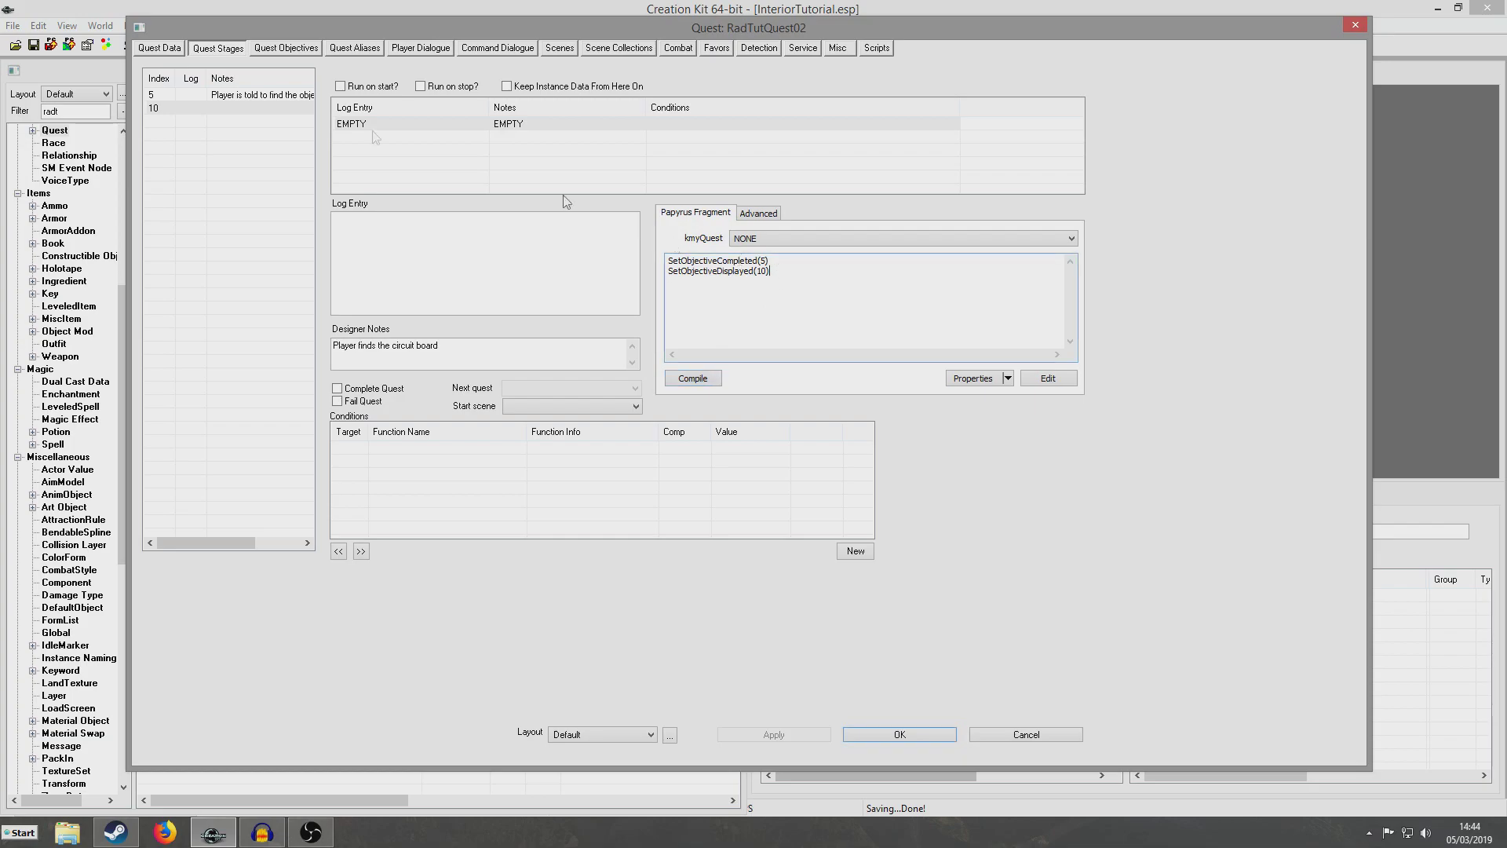
right_click(197, 146)
- Add stage 15 with a log entry, notes 'Complete quest', and SetObjectiveCompleted(10)/Stop() fragment
click(243, 158)
text(15)
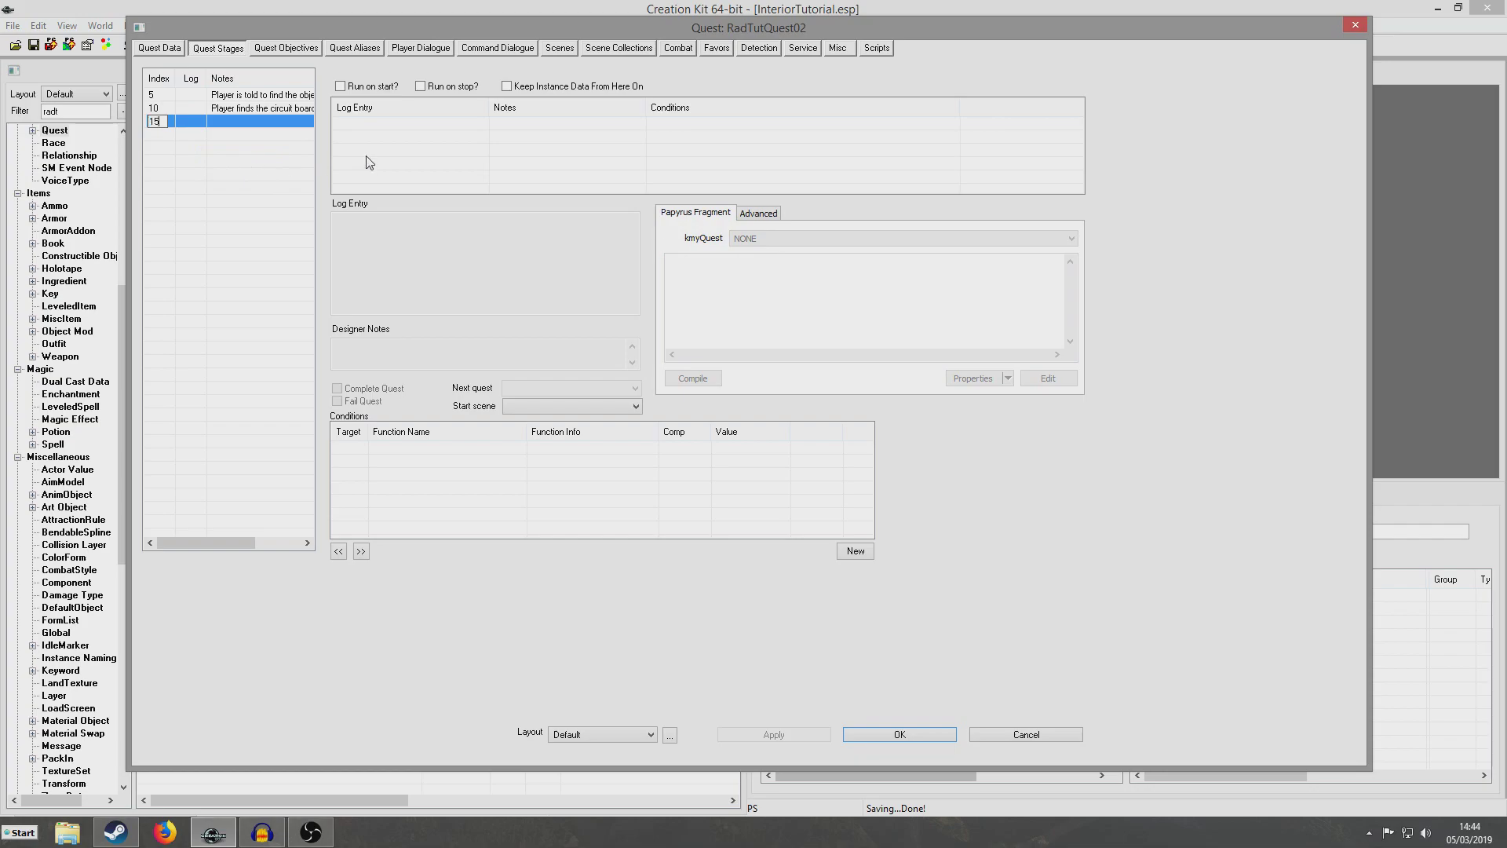
right_click(367, 157)
click(397, 162)
click(444, 351)
text(Complete ques)
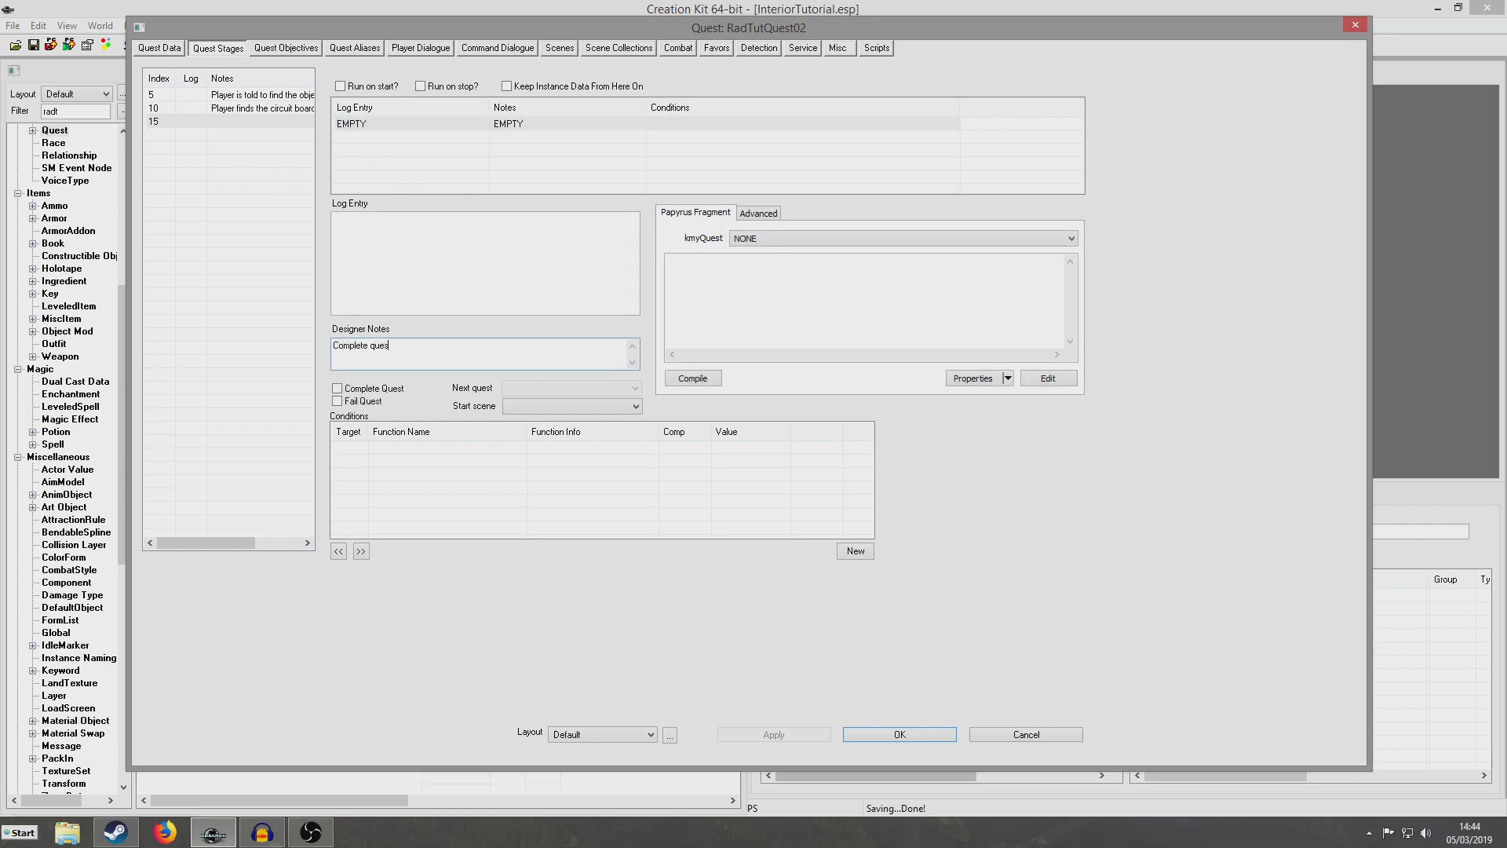
text(SetObj)
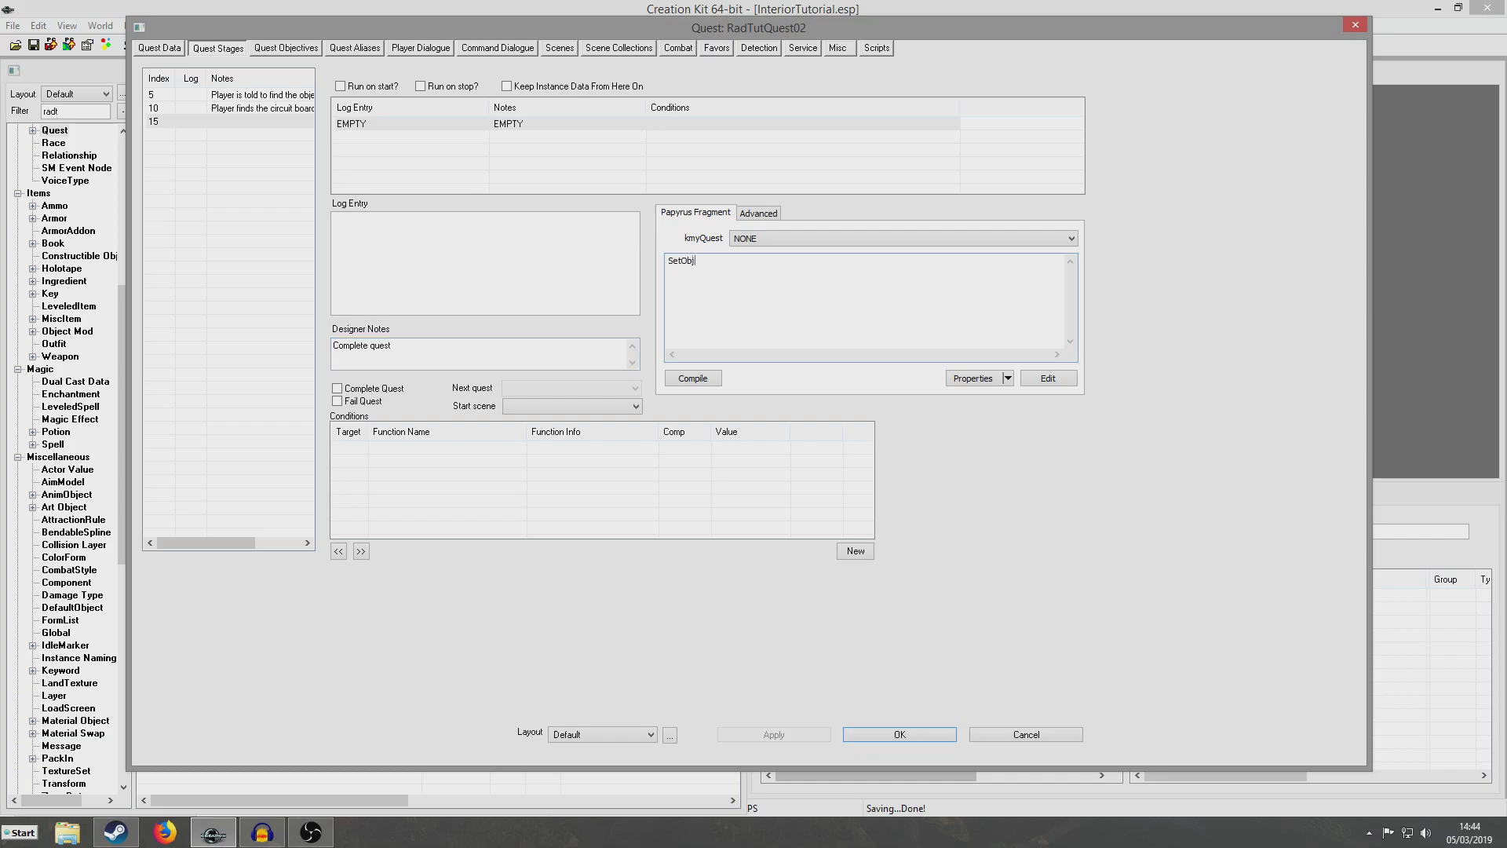
text((10)SetObjectiveDisplayed()
key(BackSpace)
key(BackSpace)
key(BackSpace)
key(BackSpace)
key(BackSpace)
key(BackSpace)
key(BackSpace)
key(BackSpace)
key(BackSpace)
key(BackSpace)
key(BackSpace)
key(BackSpace)
key(BackSpace)
key(BackSpace)
key(BackSpace)
key(BackSpace)
key(BackSpace)
key(BackSpace)
key(BackSpace)
key(BackSpace)
- Compile the stage 15 fragment, tick Complete Quest, then save the plugin and reopen RadTutQuest02
click(715, 380)
click(786, 262)
click(337, 388)
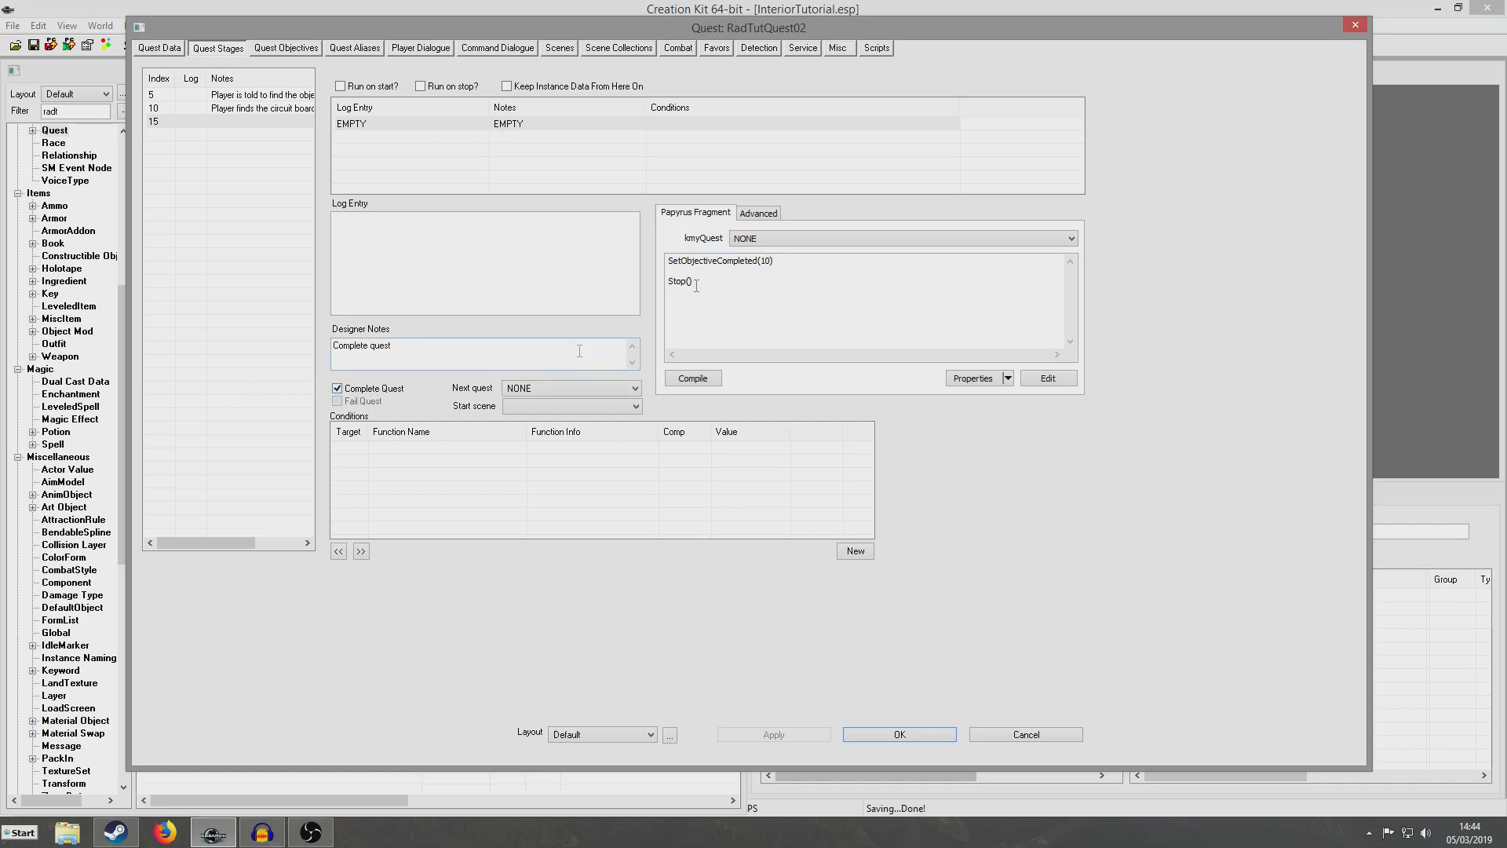
click(854, 733)
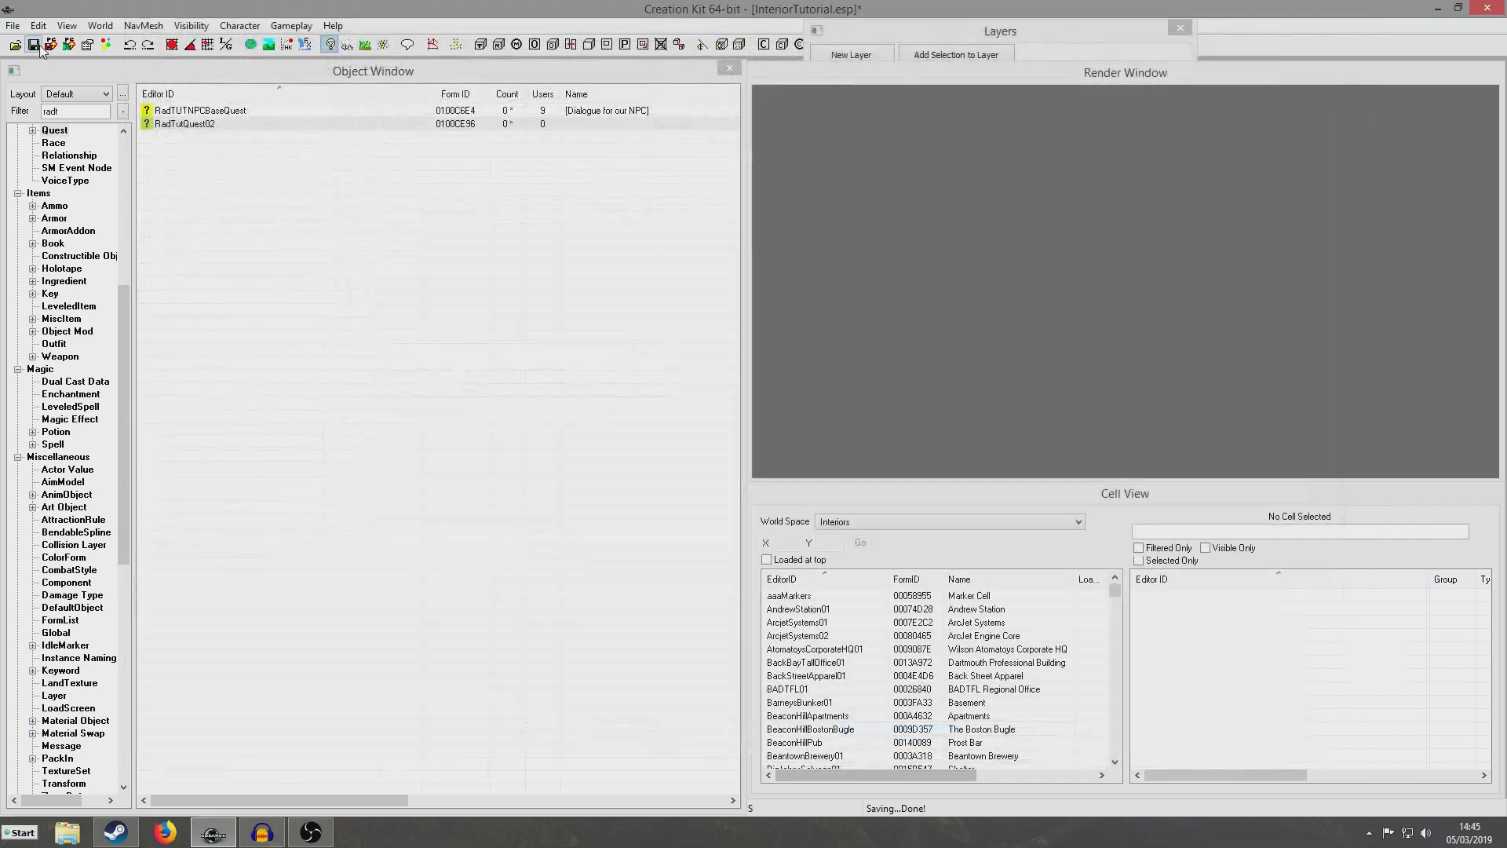
click(35, 45)
double_click(182, 124)
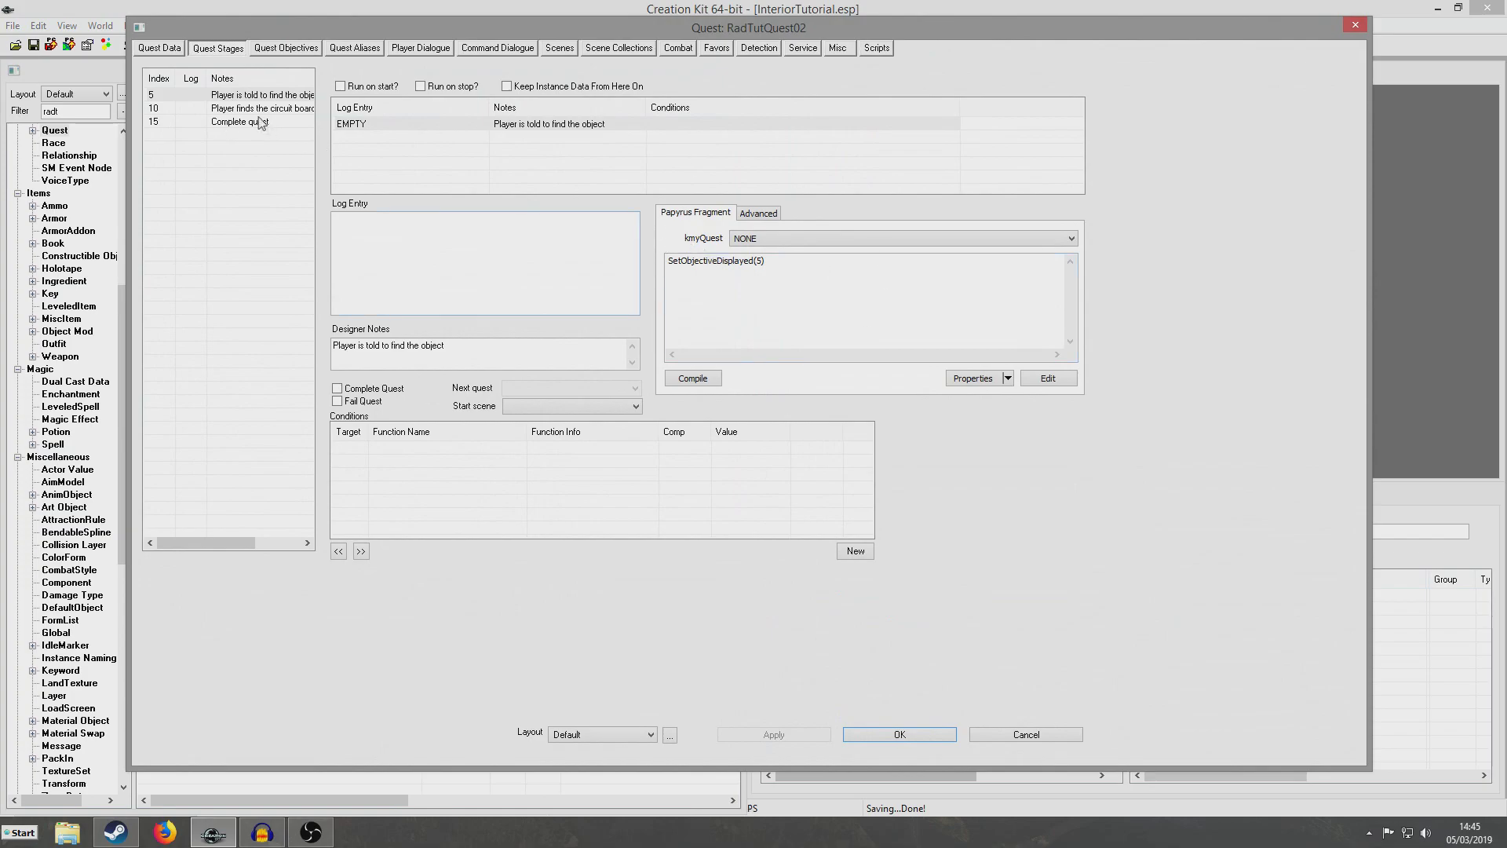
- Add objective 5 with display text 'Find the military grade circuit board in <Alias=ObjectLocation>'
click(286, 47)
right_click(276, 98)
click(291, 107)
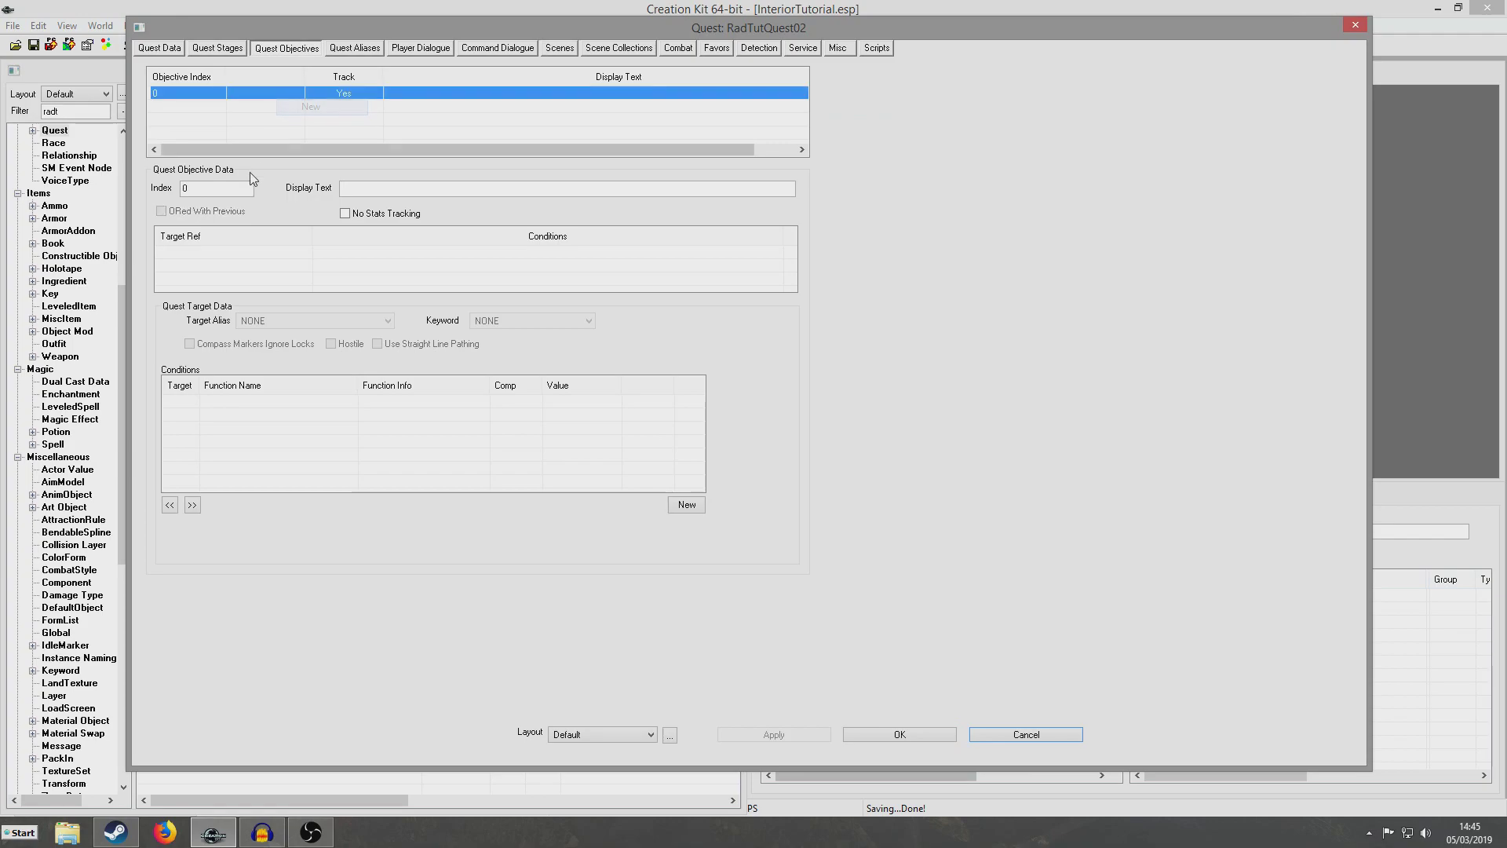
text(5)
click(373, 189)
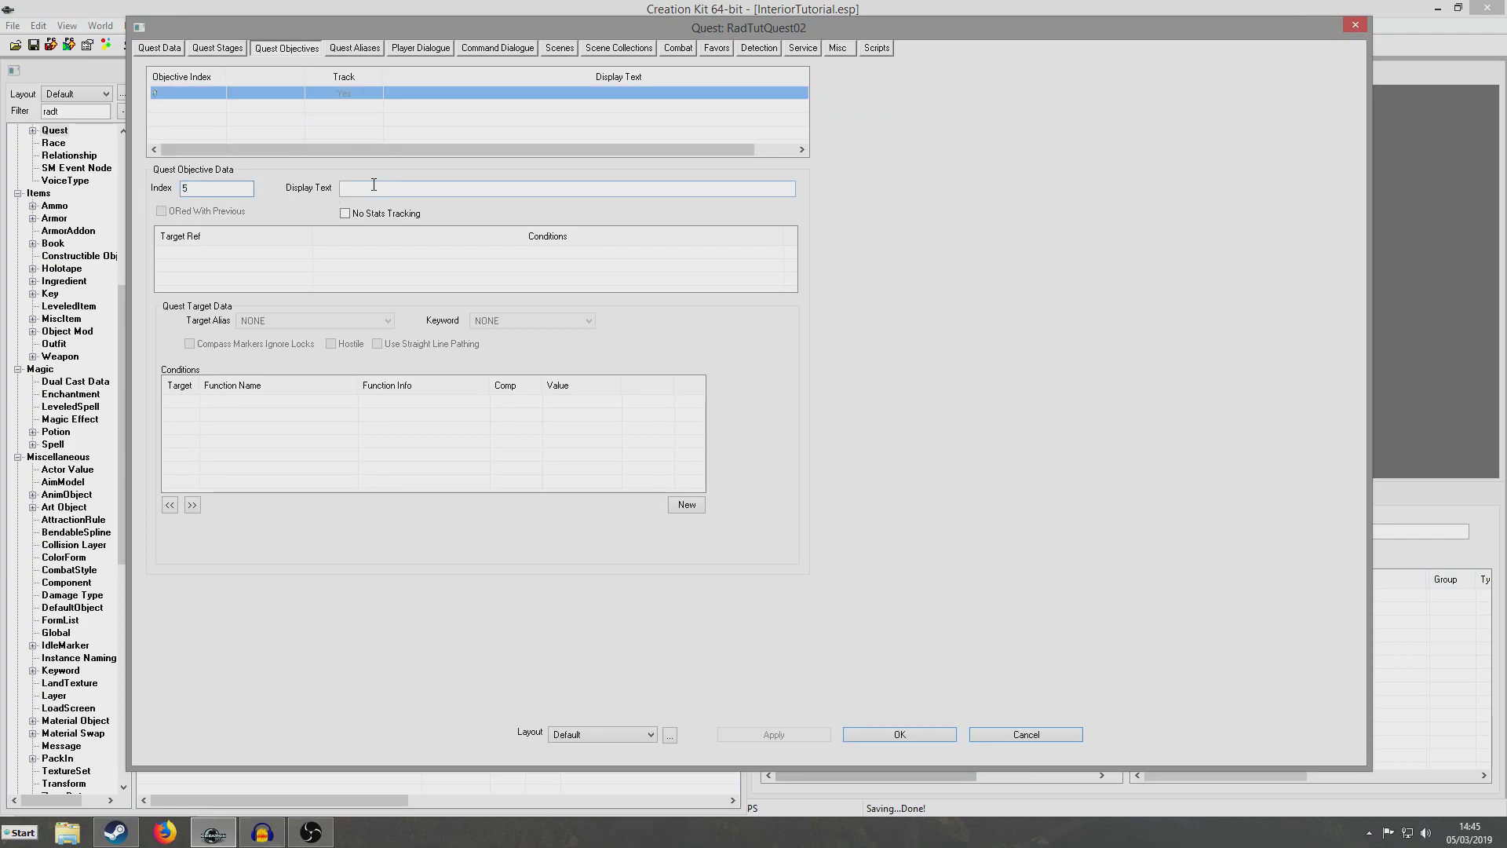
text(Find the military grade circuit board in <Alias=)
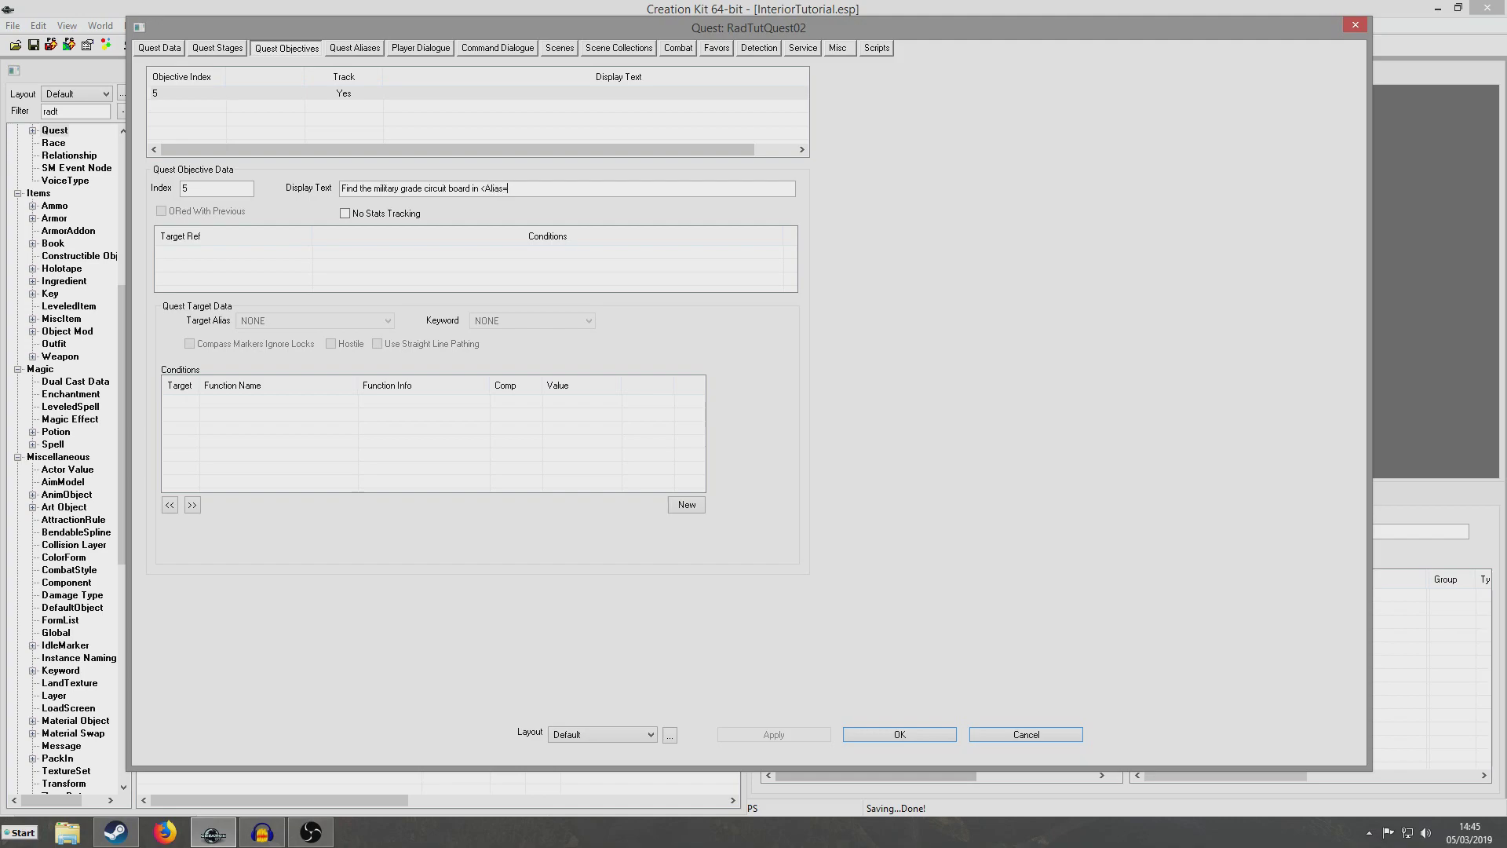
text(bjectLocation>)
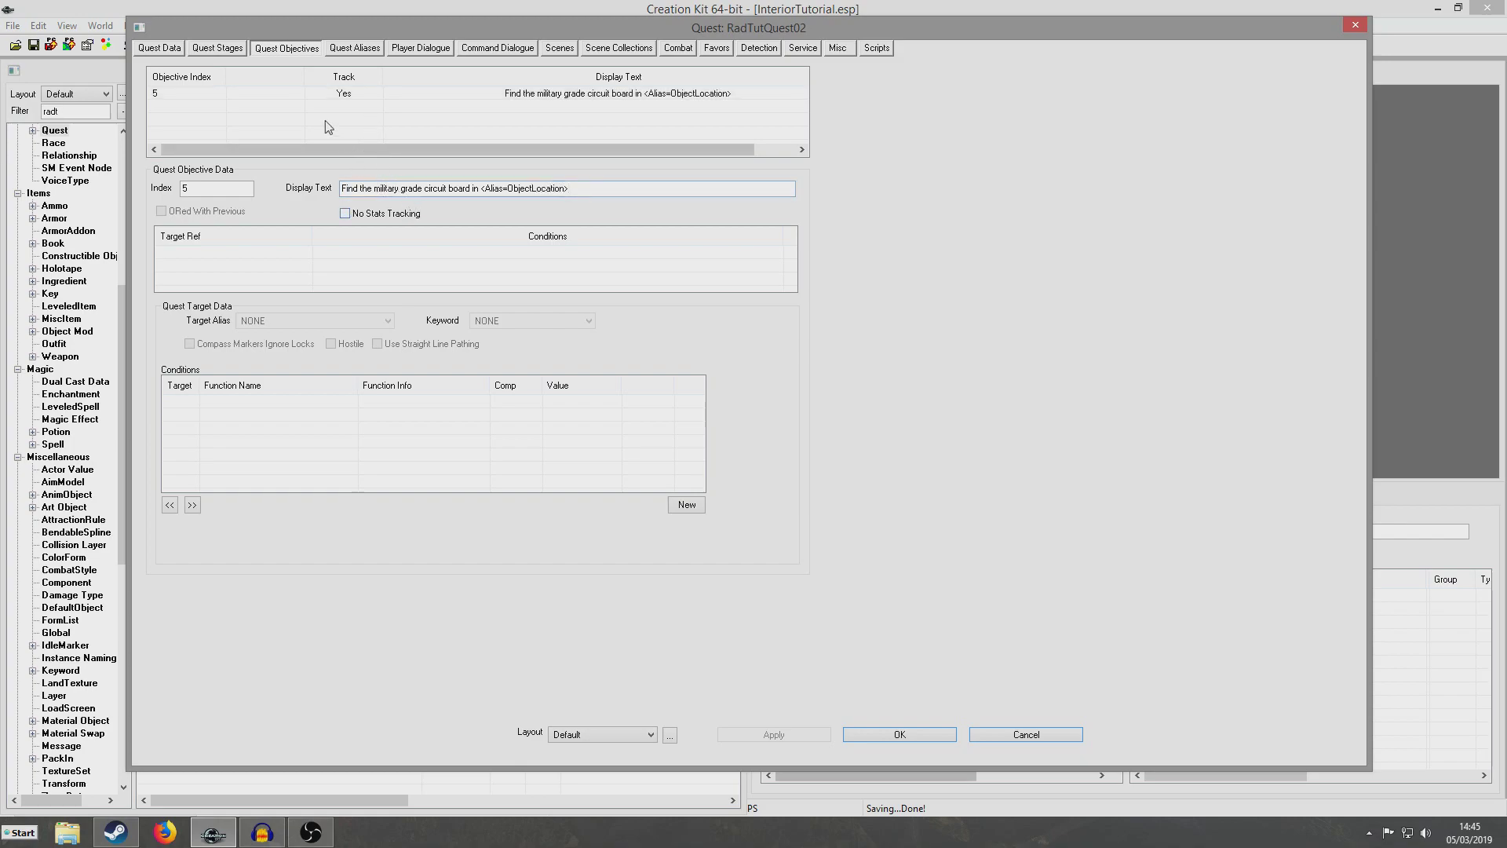
- Give objective 5 a target ref on the Container alias, then save and reopen the quest
click(374, 95)
right_click(342, 252)
click(377, 264)
click(318, 321)
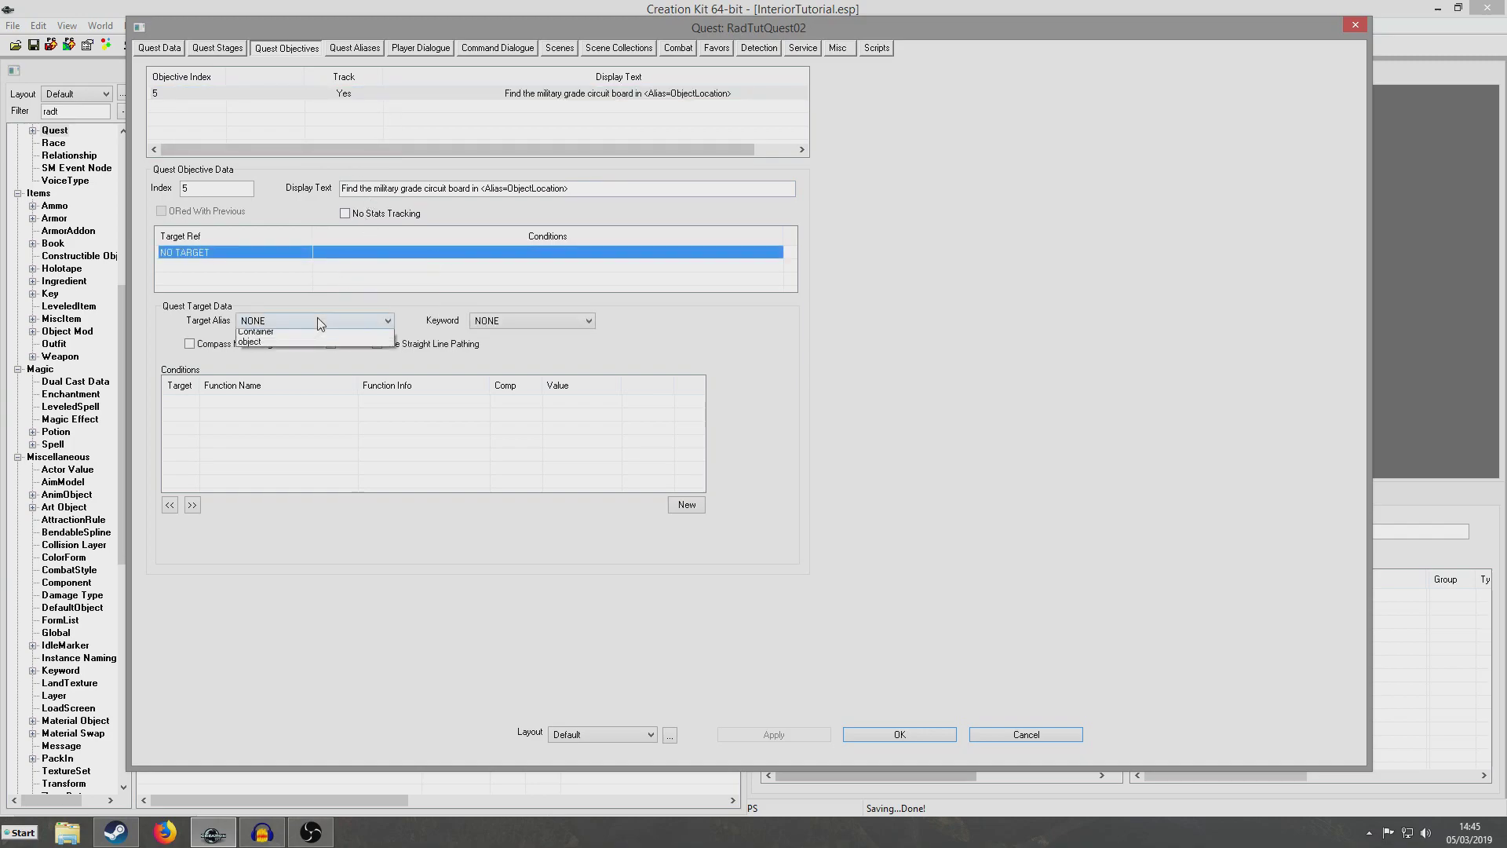
click(256, 345)
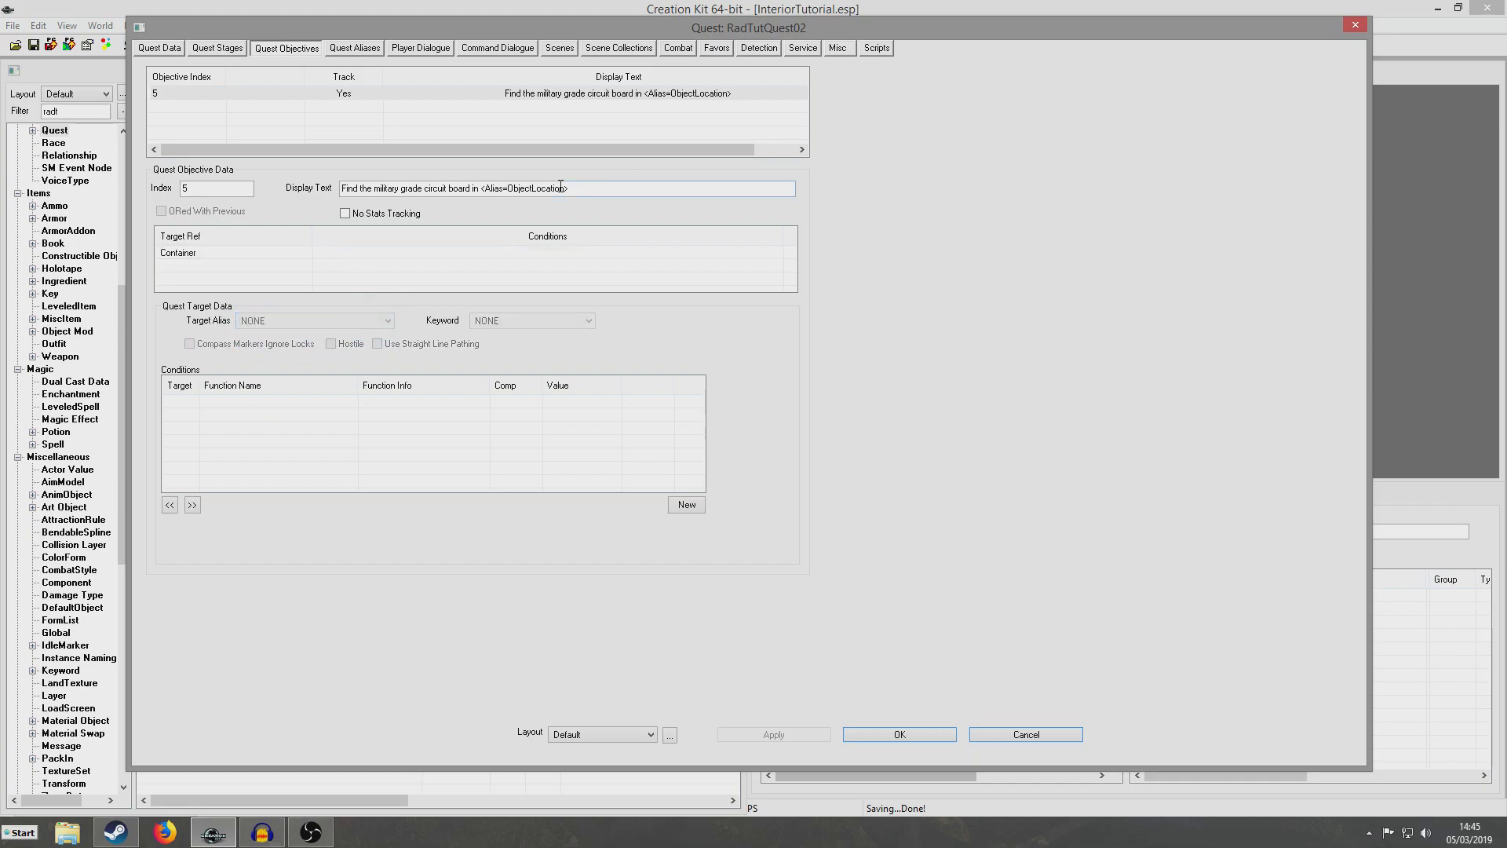
click(945, 734)
click(33, 45)
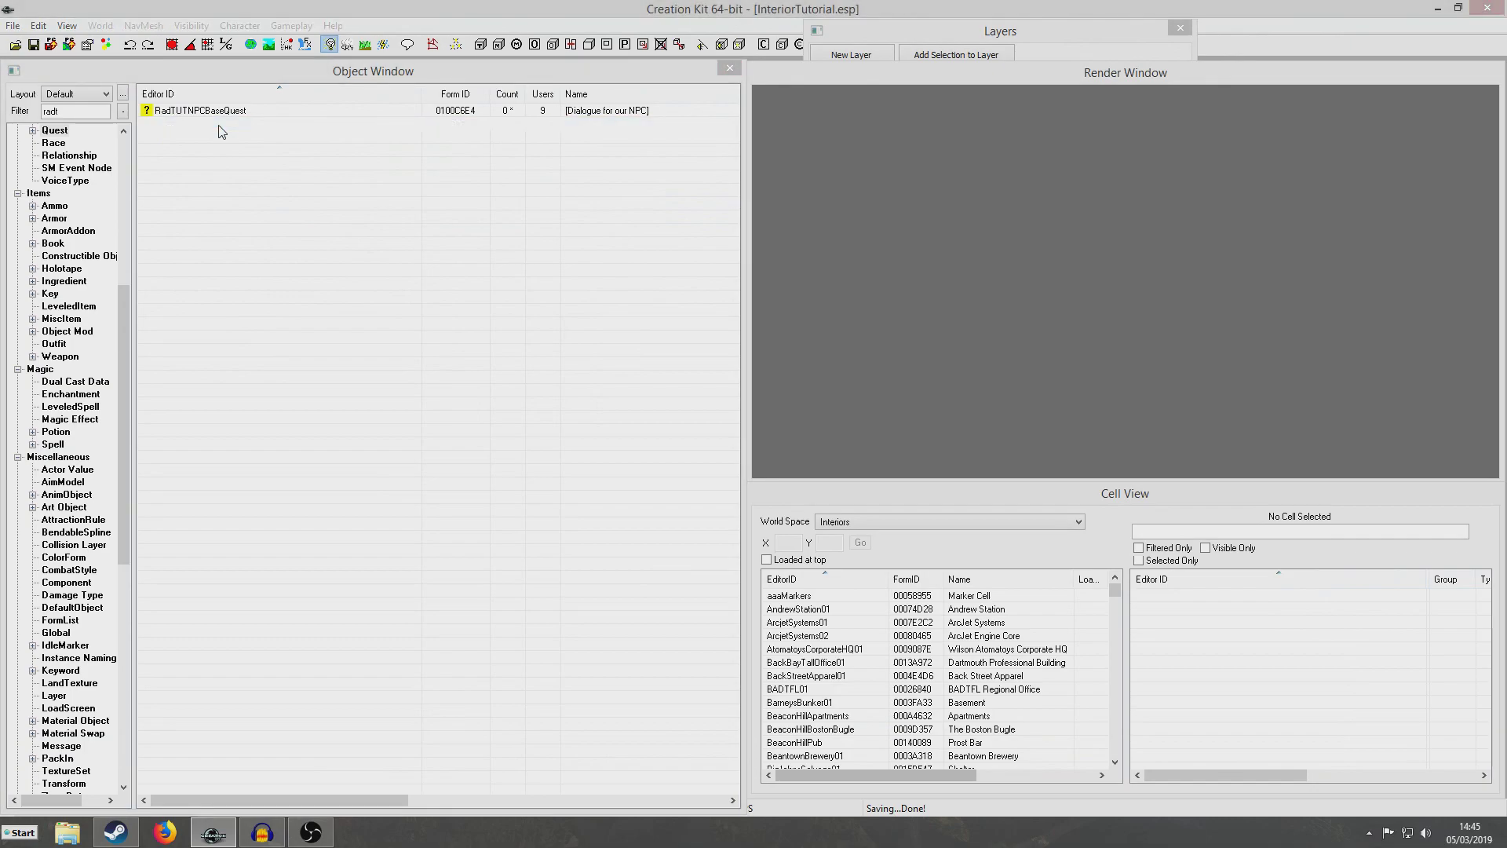
double_click(200, 124)
- Create objective index 10 displaying 'Return to the NPC' and switch to Quest Aliases
right_click(196, 126)
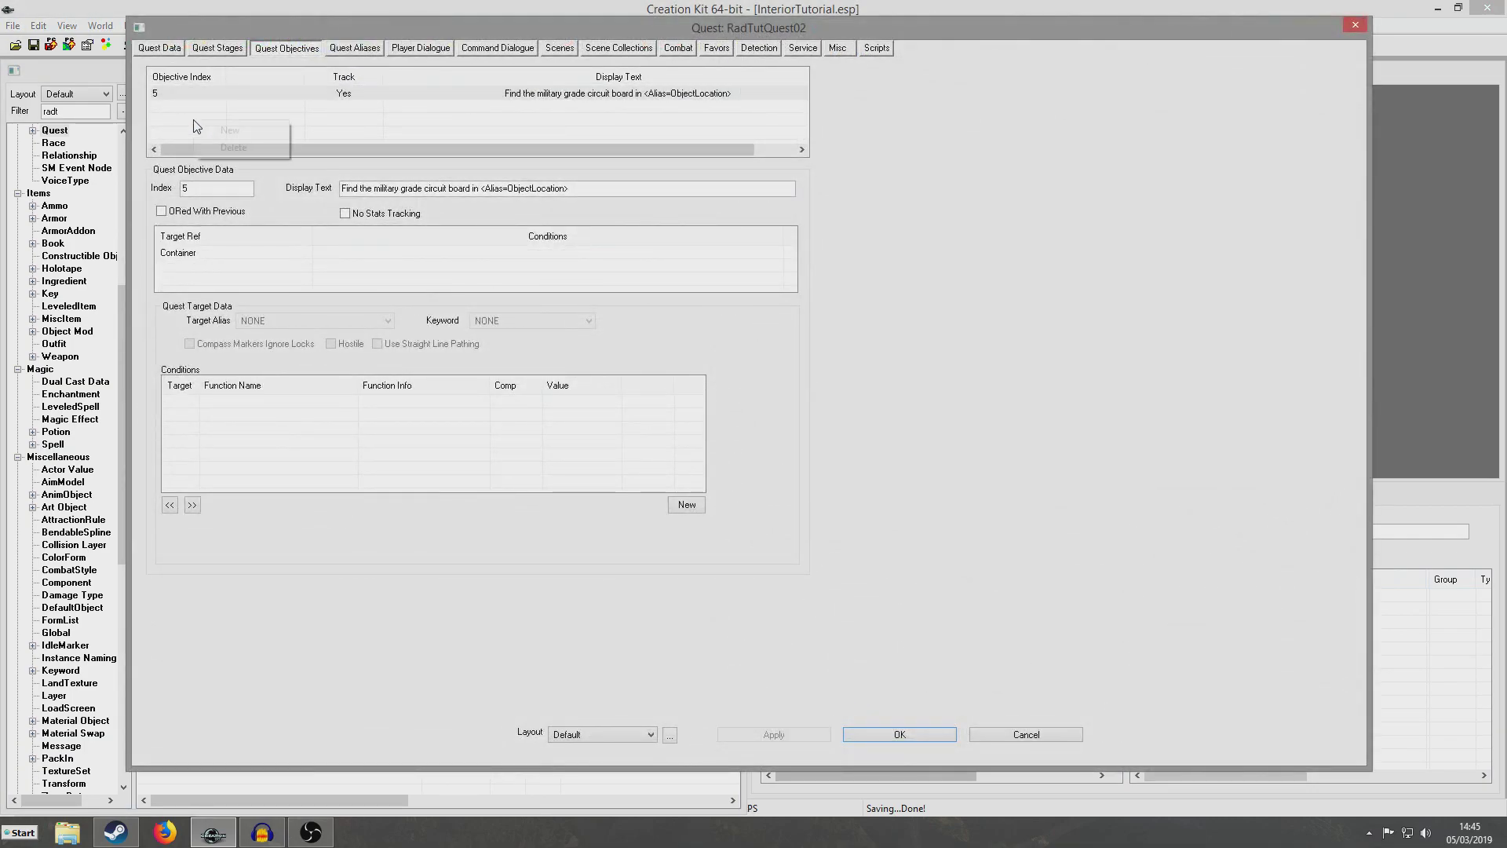
click(229, 130)
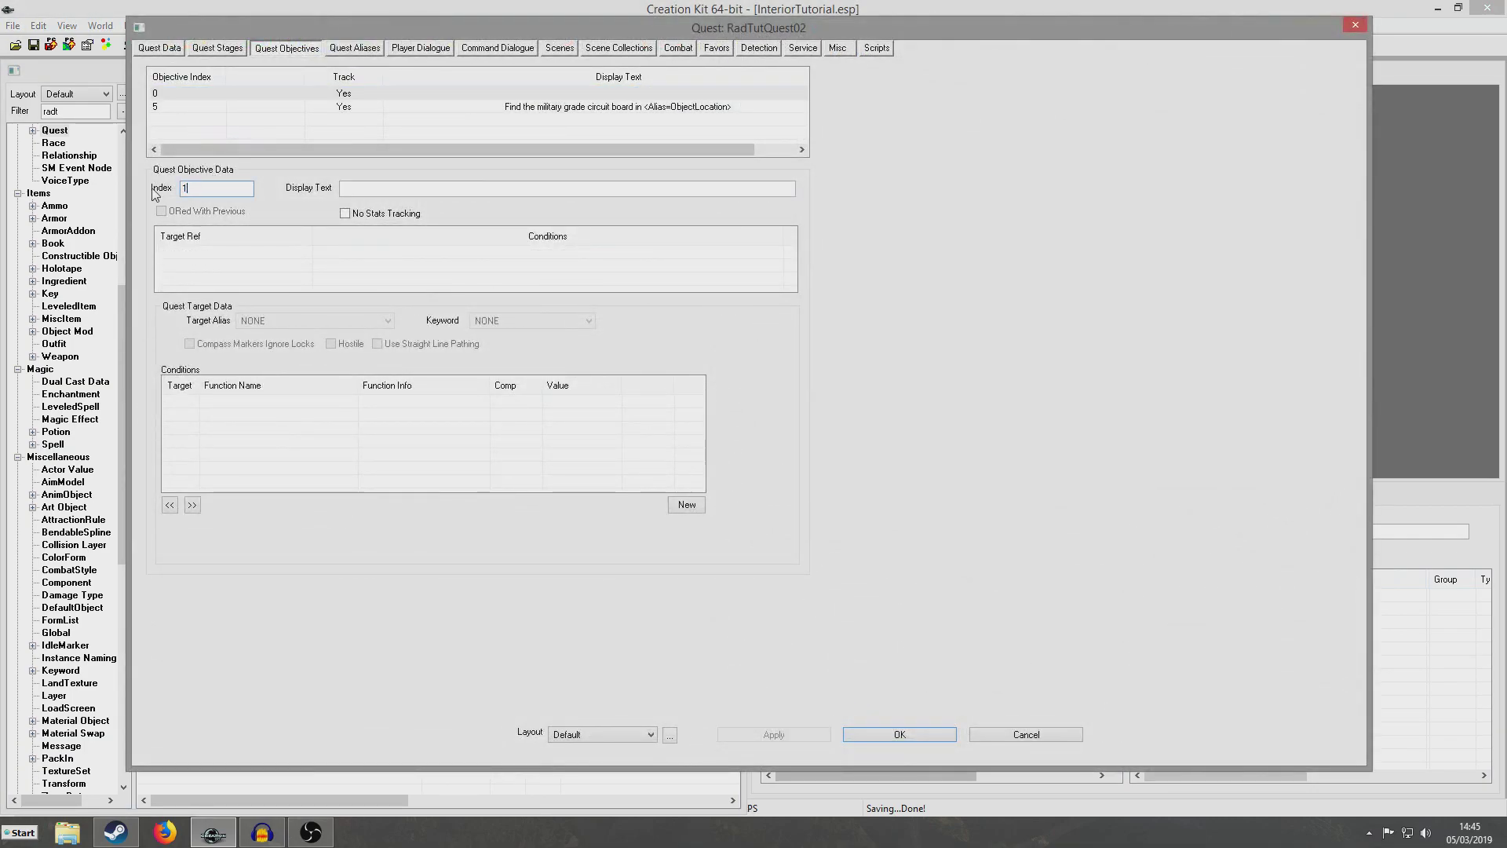
click(353, 190)
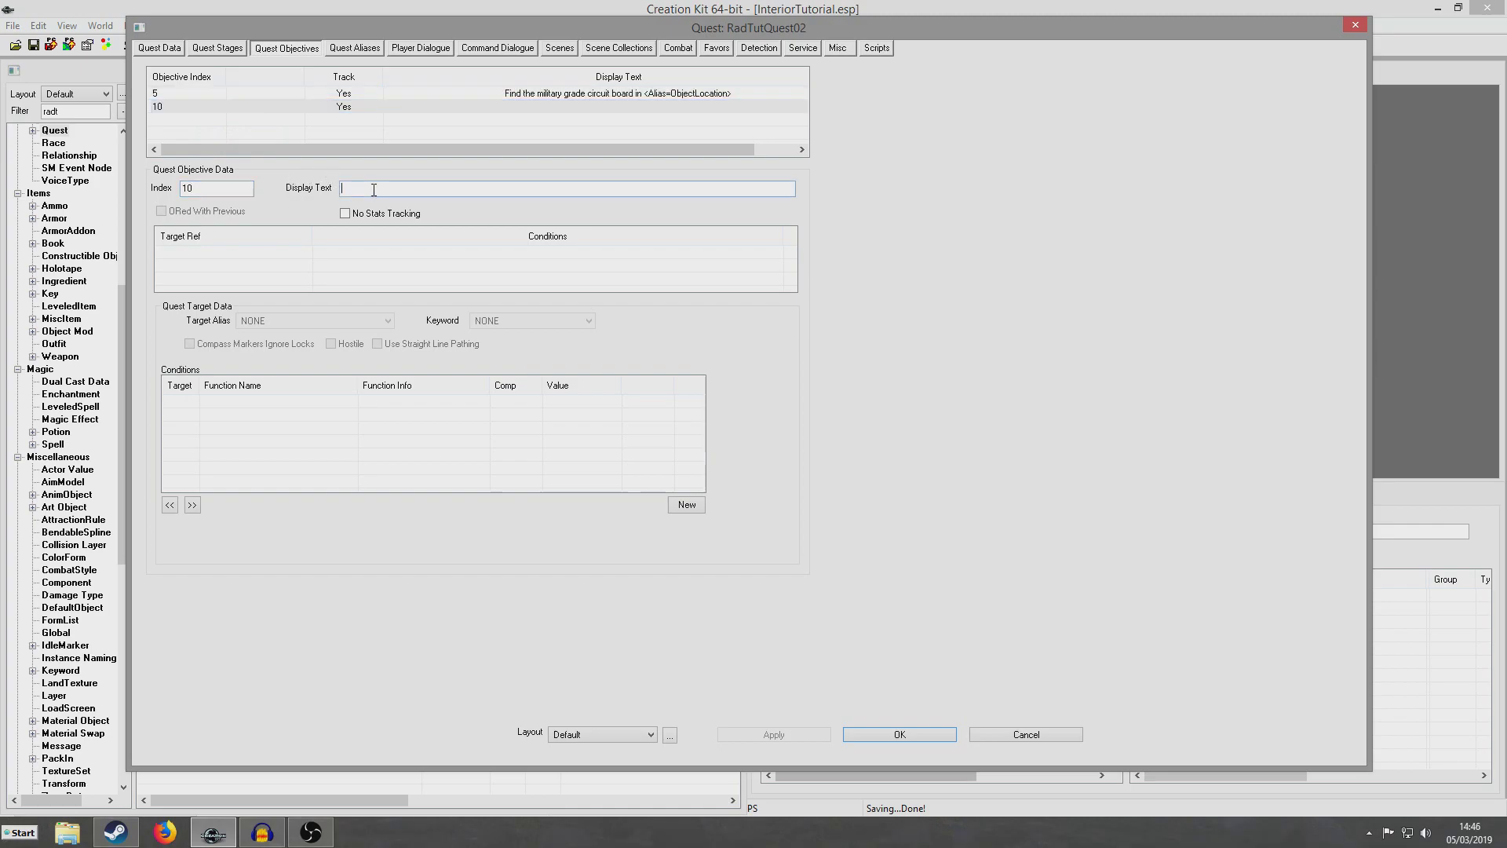
text(Return toth)
click(491, 134)
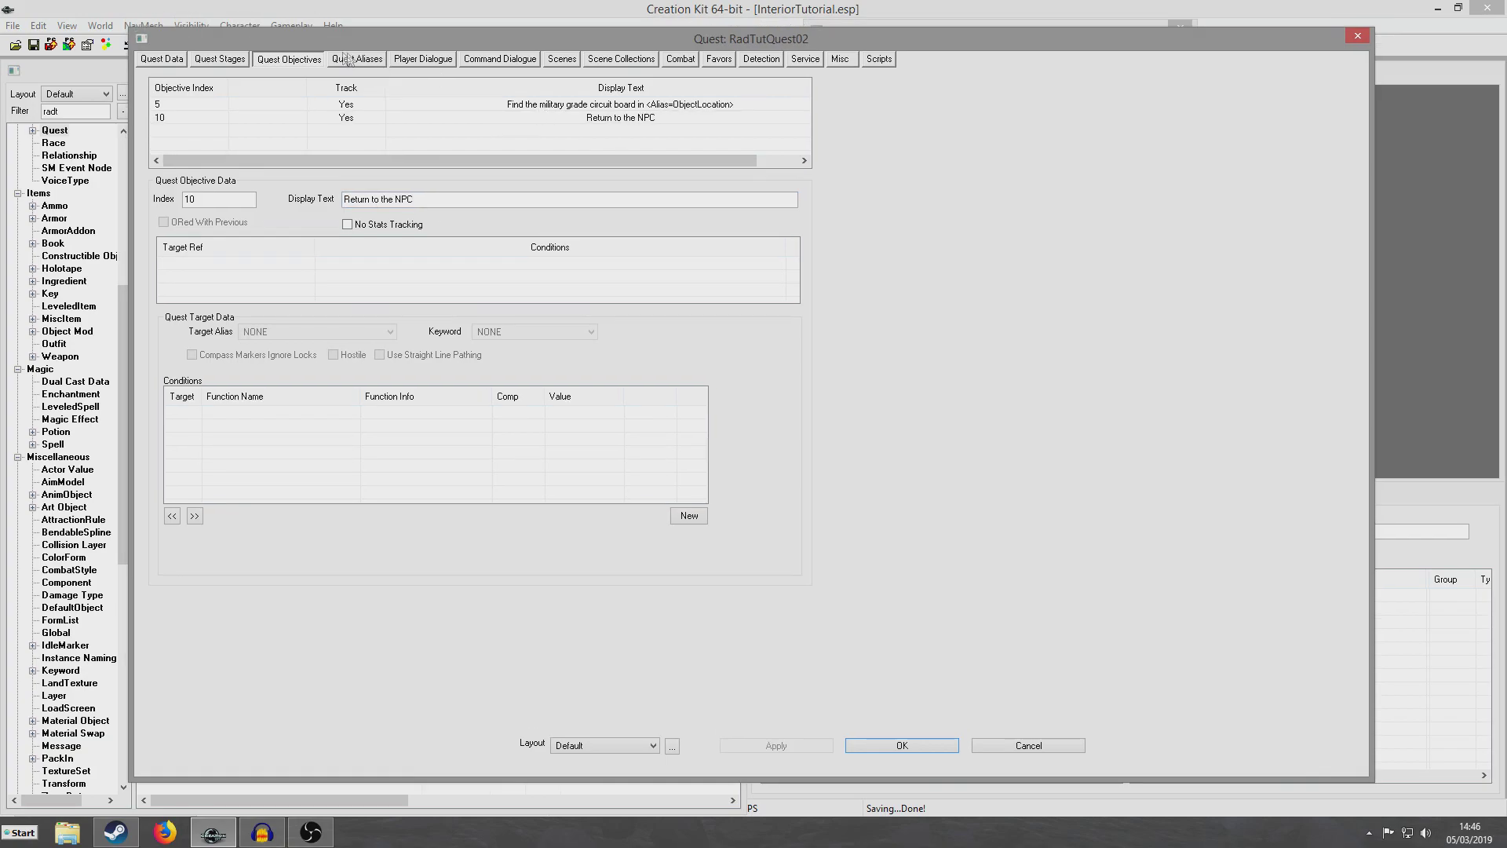
click(357, 59)
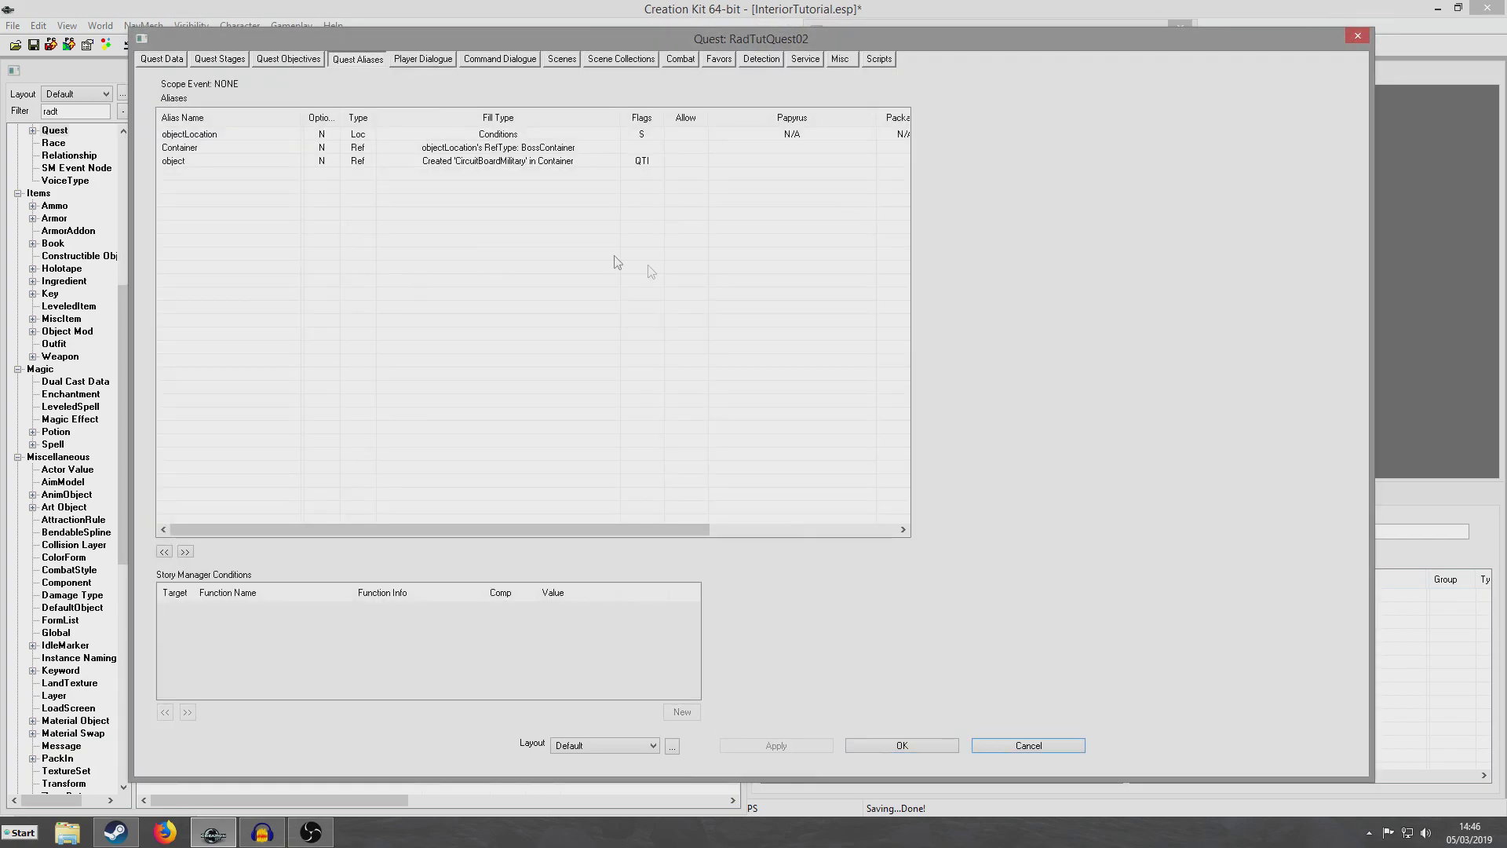